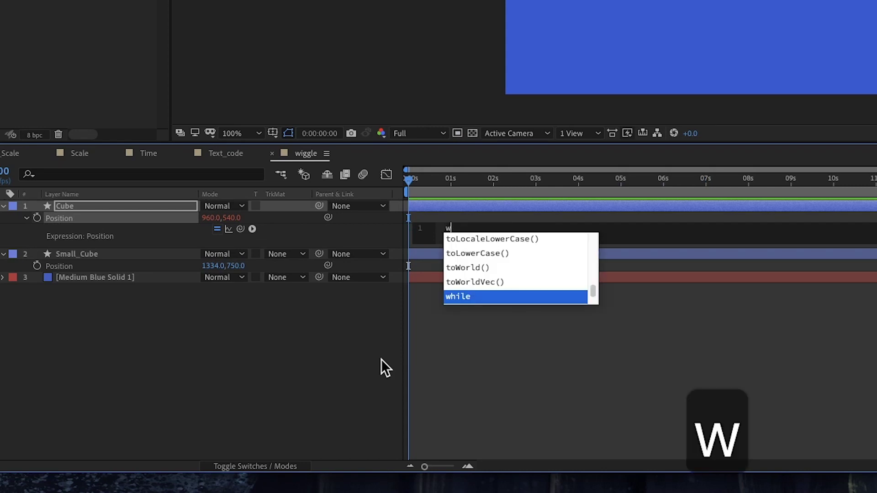
# - Enter the expression wiggle(2,50) on the Cube layer's Position and preview the motion
pyautogui.write('g')
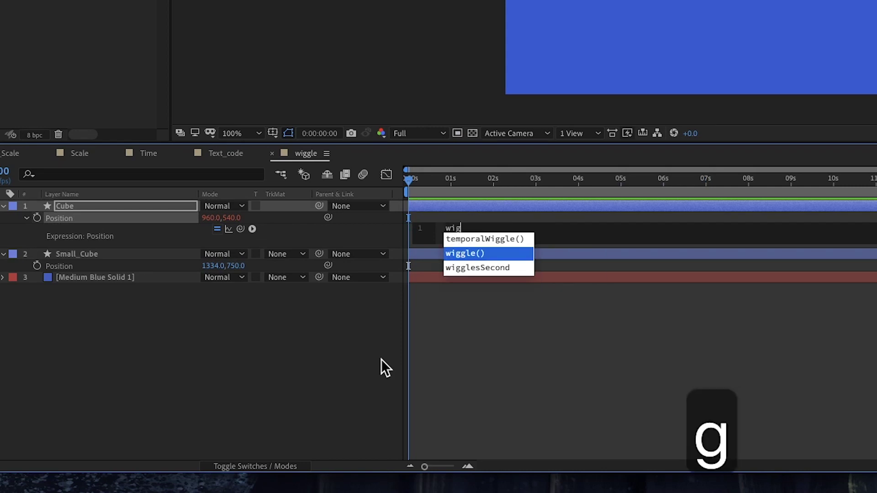
pyautogui.press('Return')
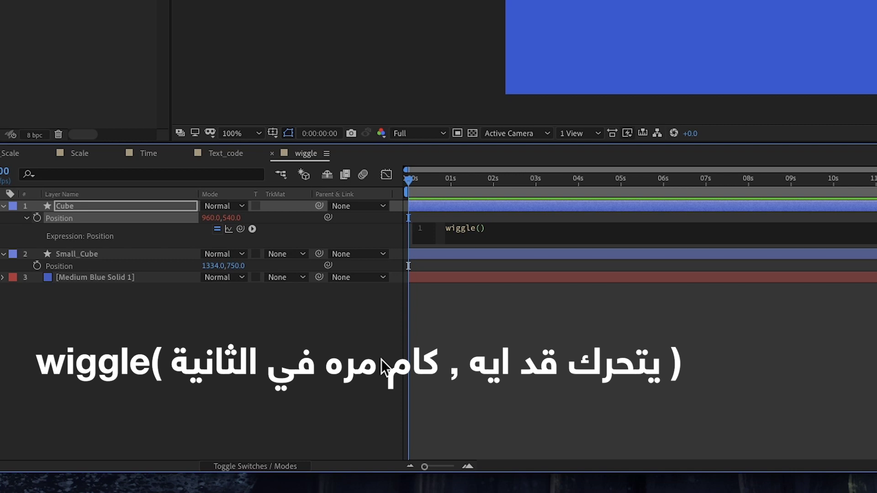
pyautogui.write('2,50')
pyautogui.press('space')
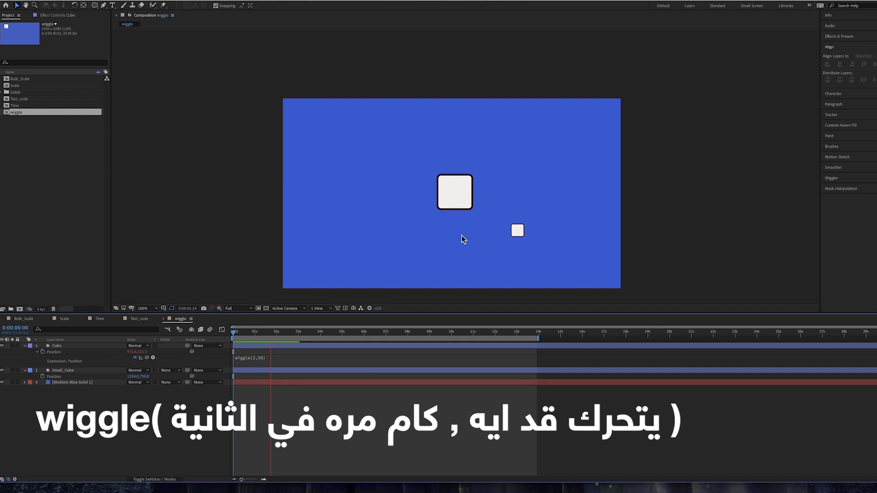
pyautogui.press('space')
# - Raise the frequency in the Cube's wiggle expression to 20 and preview the motion
pyautogui.click(269, 359)
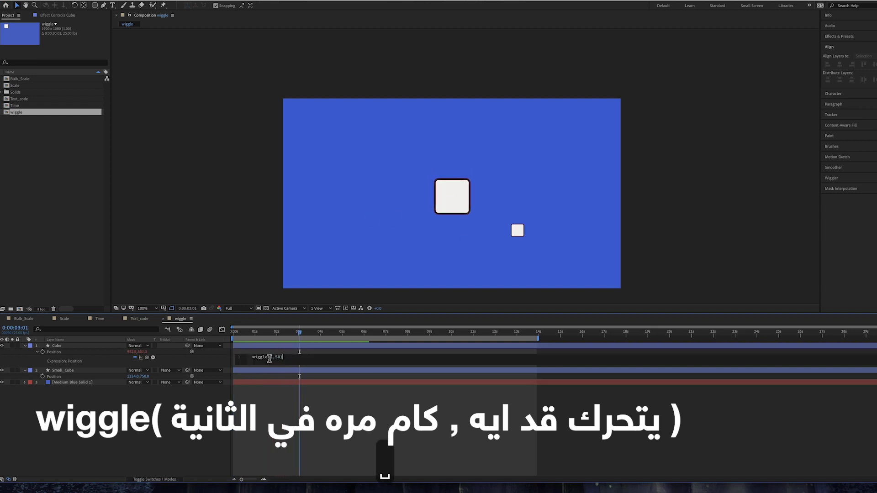
pyautogui.write('0')
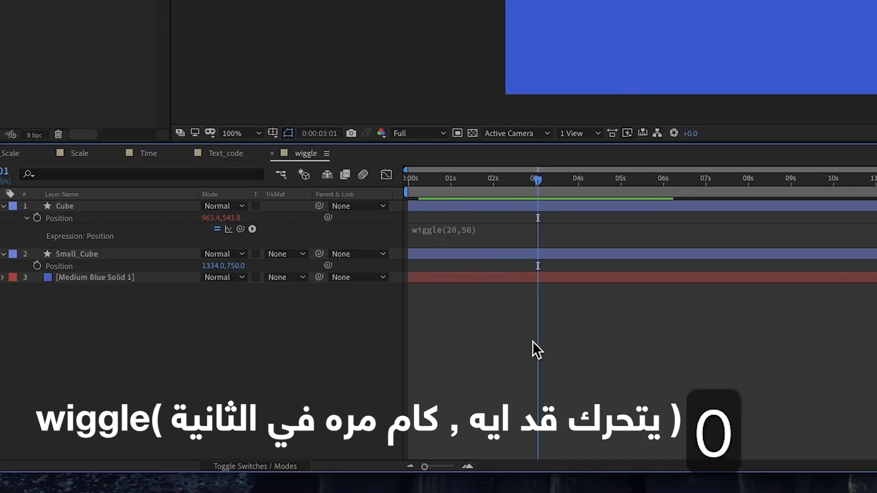
pyautogui.press('space')
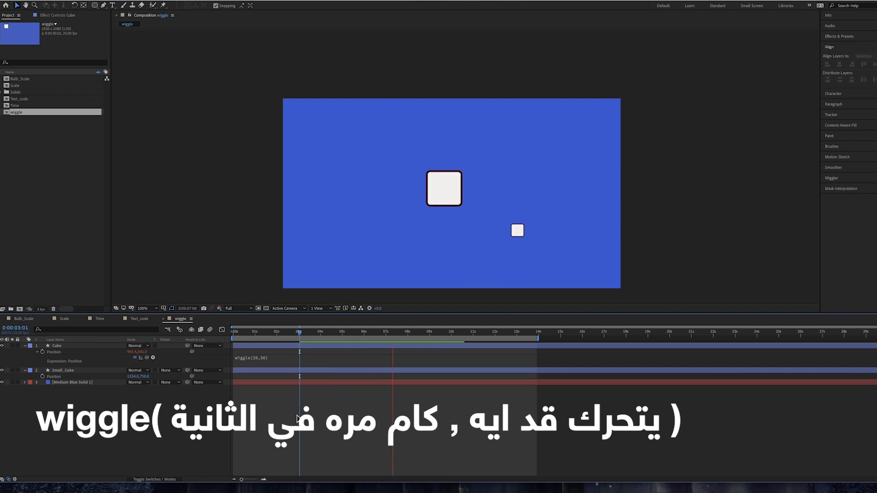
# - Set the amplitude in the Cube's wiggle expression to 10 and preview the motion
pyautogui.doubleClick(273, 357)
pyautogui.doubleClick(281, 358)
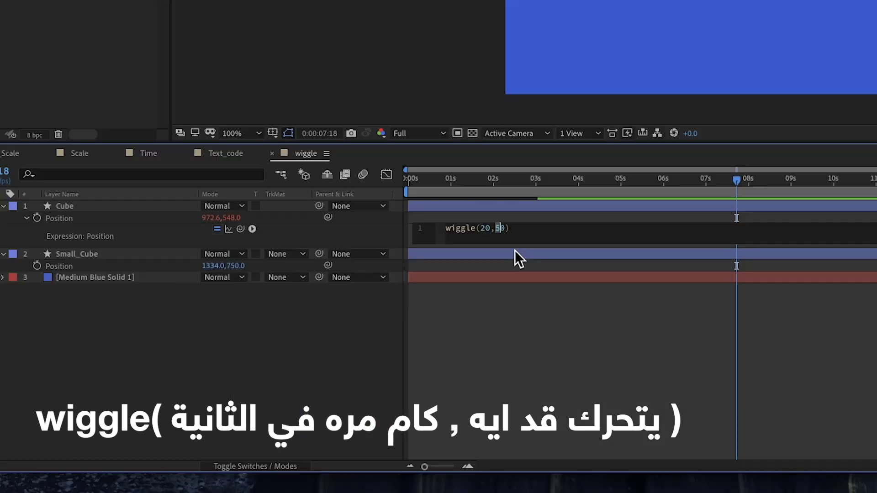
pyautogui.write('10')
pyautogui.click(286, 416)
pyautogui.press('space')
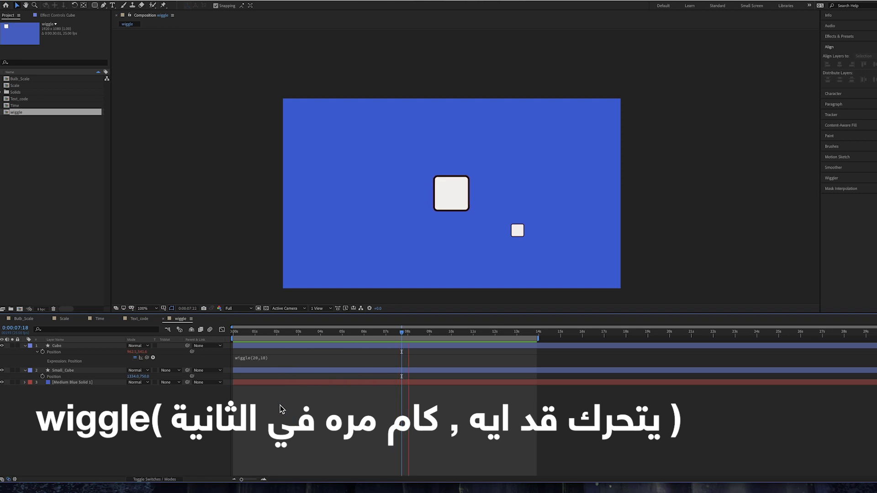
pyautogui.press('space')
# - Change the Cube's Position expression to wiggle(2,30) and preview the motion
pyautogui.click(311, 359)
pyautogui.click(277, 357)
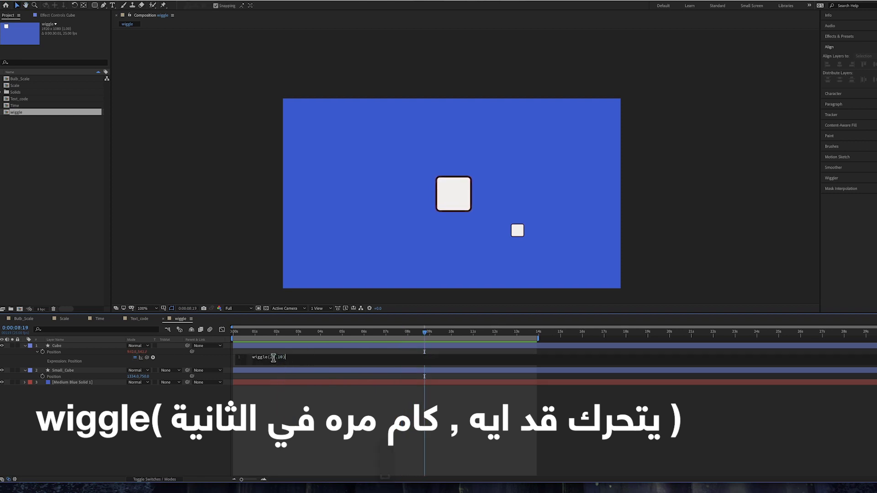
pyautogui.press('BackSpace')
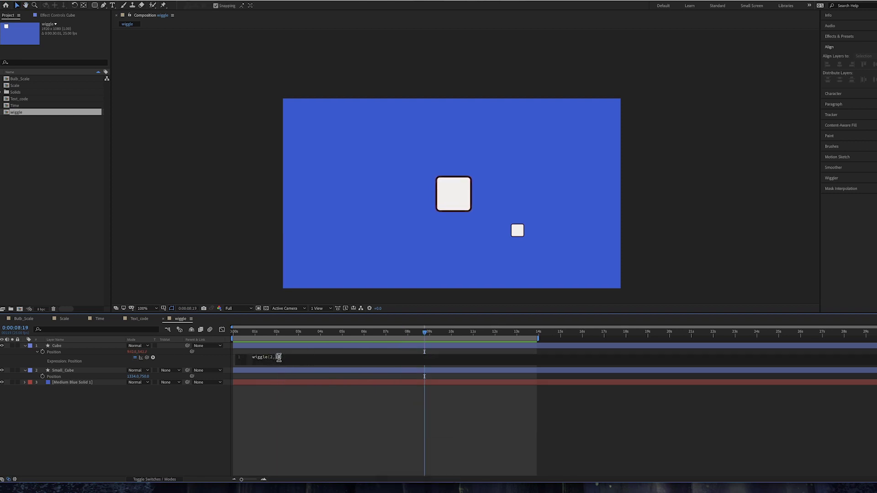
pyautogui.write('30')
pyautogui.press('space')
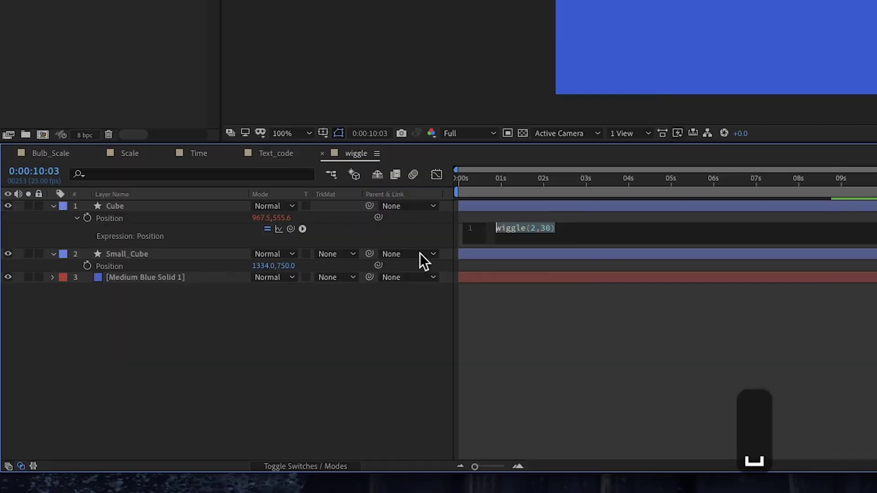
# - Copy only the expression from the Cube's Position onto the Small_Cube layer's Position and preview both cubes
pyautogui.click(128, 237)
pyautogui.click(128, 221)
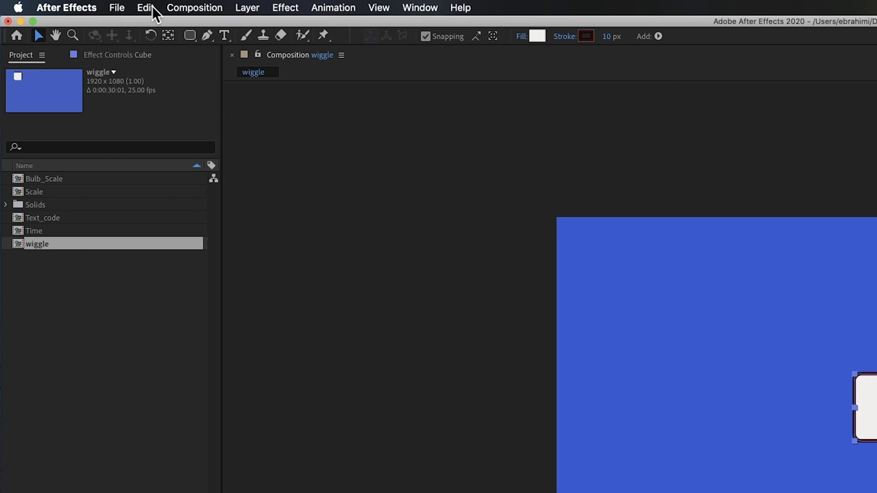
pyautogui.click(145, 8)
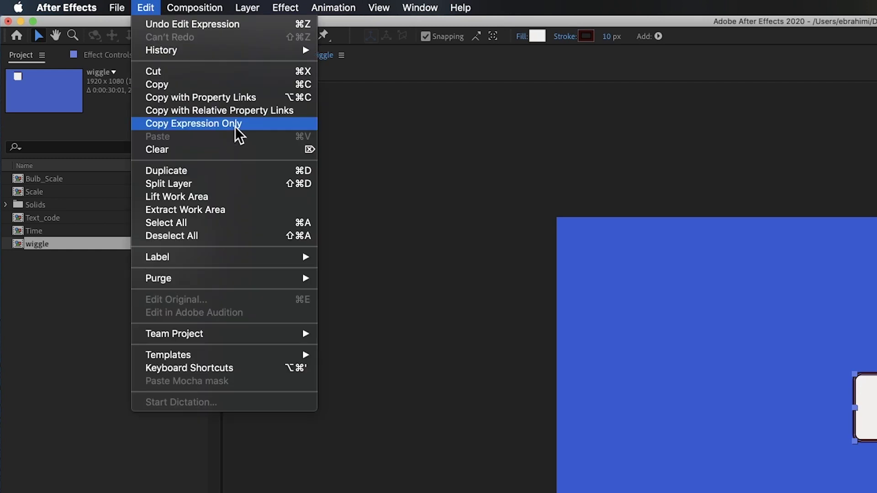
pyautogui.click(235, 124)
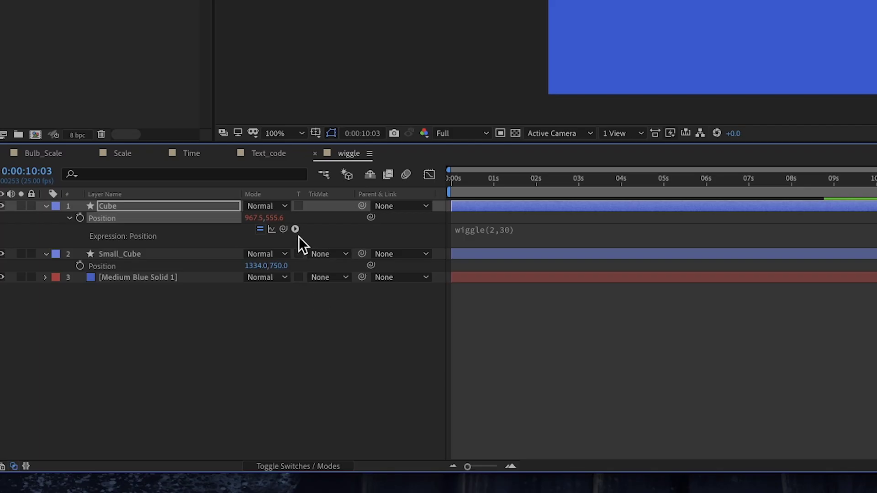
pyautogui.click(179, 255)
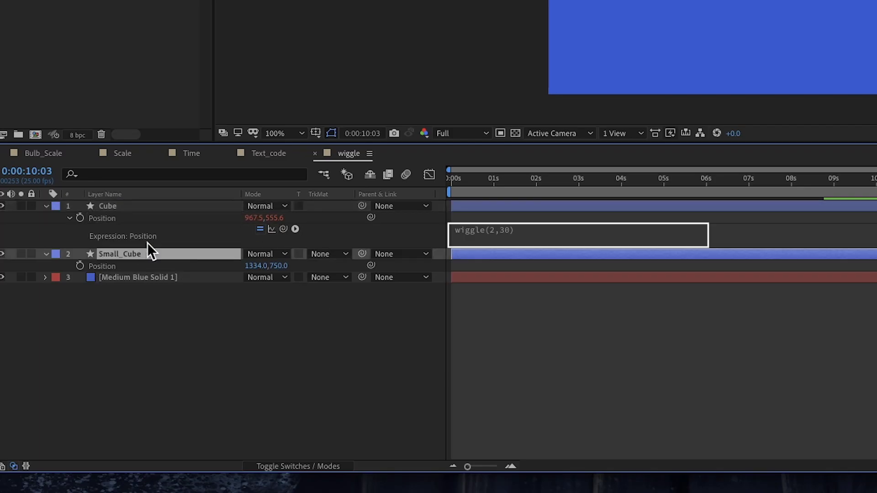
pyautogui.click(128, 266)
pyautogui.press('super+v')
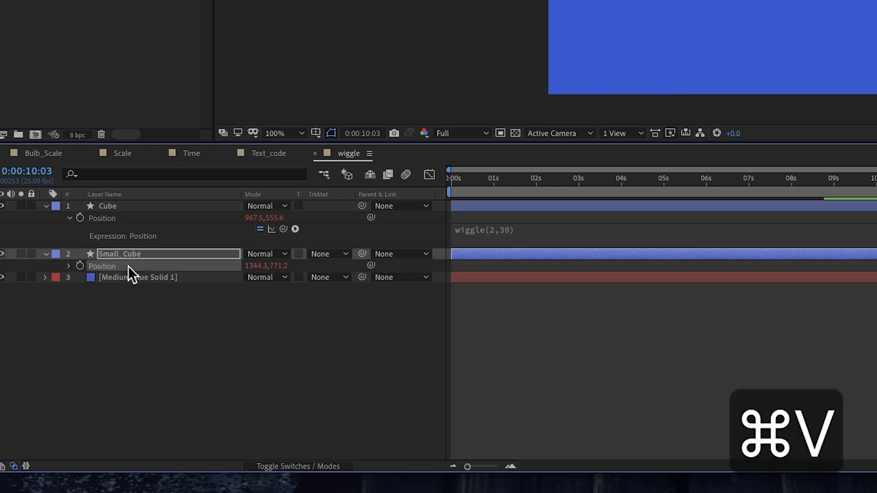
pyautogui.click(367, 360)
pyautogui.press('space')
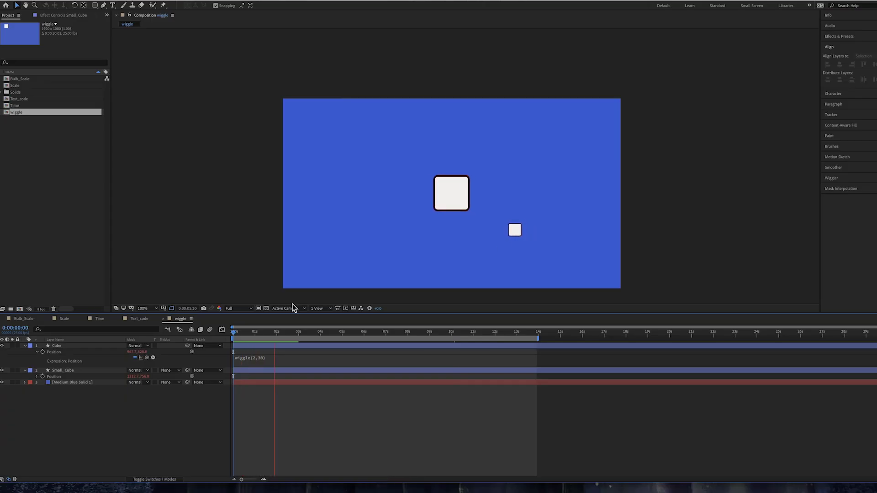
# - Spread three duplicates of the Small_Cube layer across the lower half of the composition and preview the motion
pyautogui.click(108, 369)
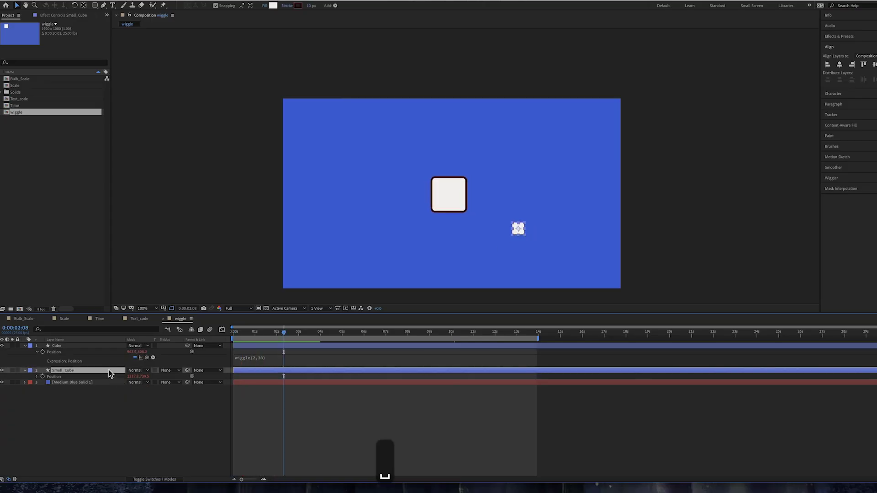
pyautogui.press('super+d')
pyautogui.moveTo(517, 233); pyautogui.dragTo(362, 201)
pyautogui.press('super+d')
pyautogui.press('super+d')
pyautogui.press('super+z')
pyautogui.moveTo(403, 247); pyautogui.dragTo(352, 221)
pyautogui.click(345, 421)
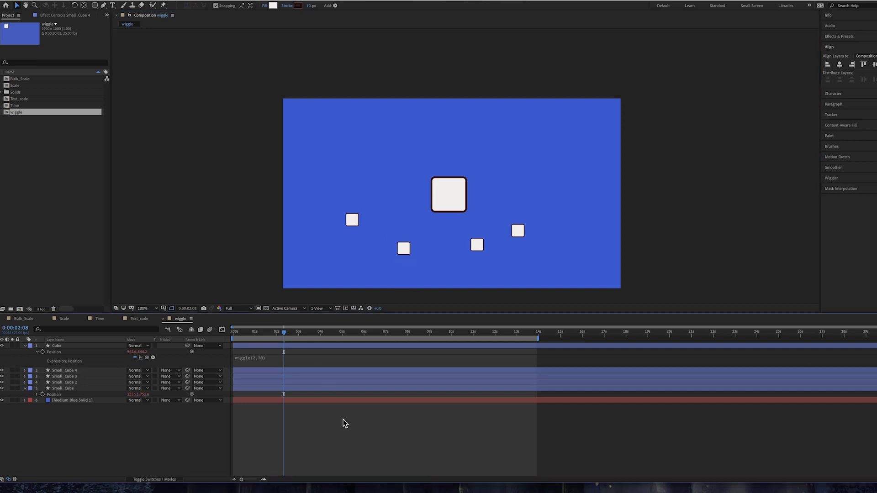
pyautogui.press('space')
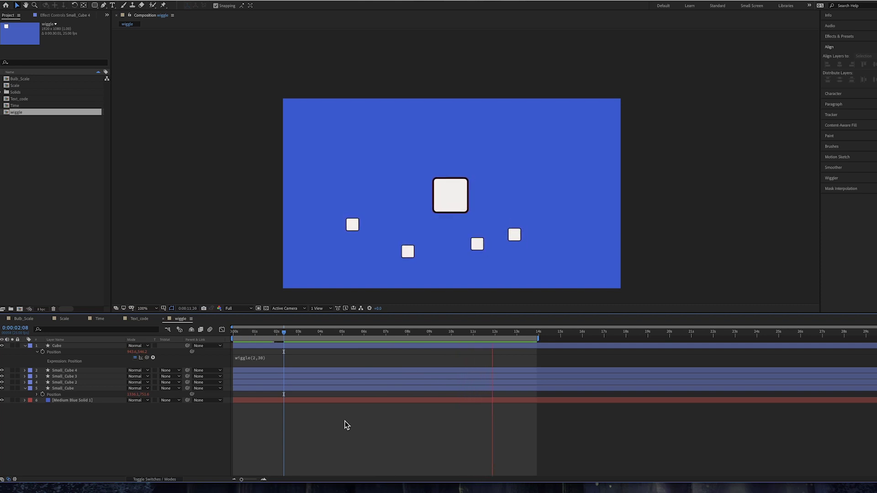
# - Add a Slider Control effect to the Cube layer and rename it mag
pyautogui.click(100, 346)
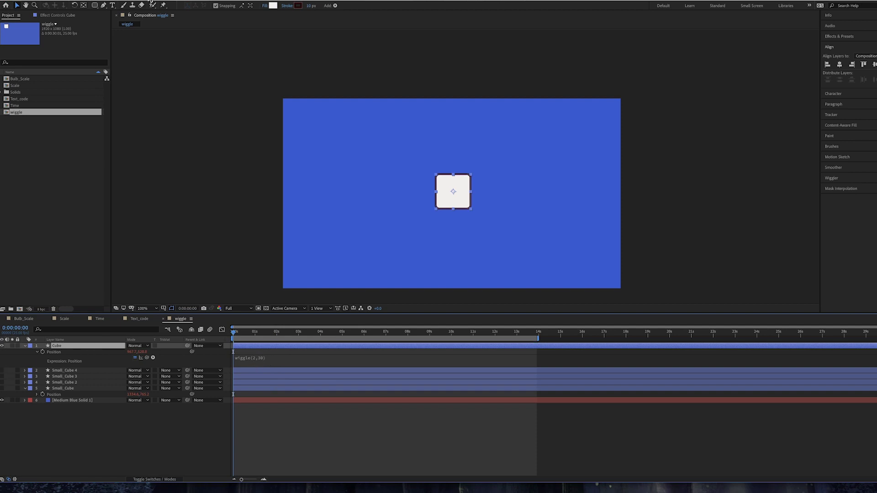
pyautogui.click(137, 0)
pyautogui.click(253, 131)
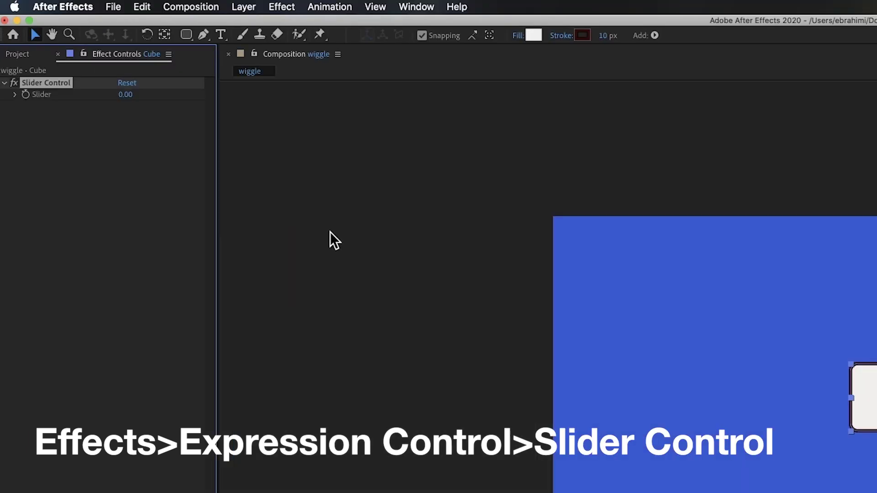
pyautogui.press('Return')
pyautogui.write('mag')
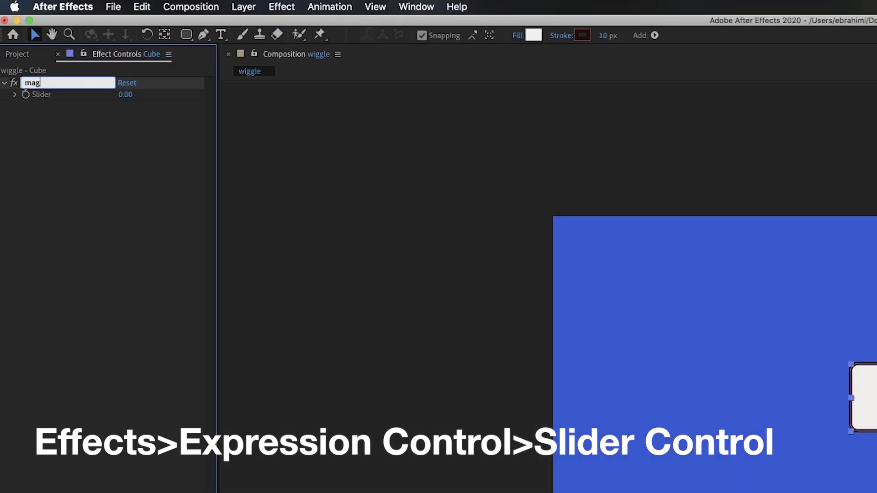
pyautogui.press('Return')
# - Duplicate the mag slider effect on the Cube layer and rename the copy frq
pyautogui.press('cmd+d')
pyautogui.press('Return')
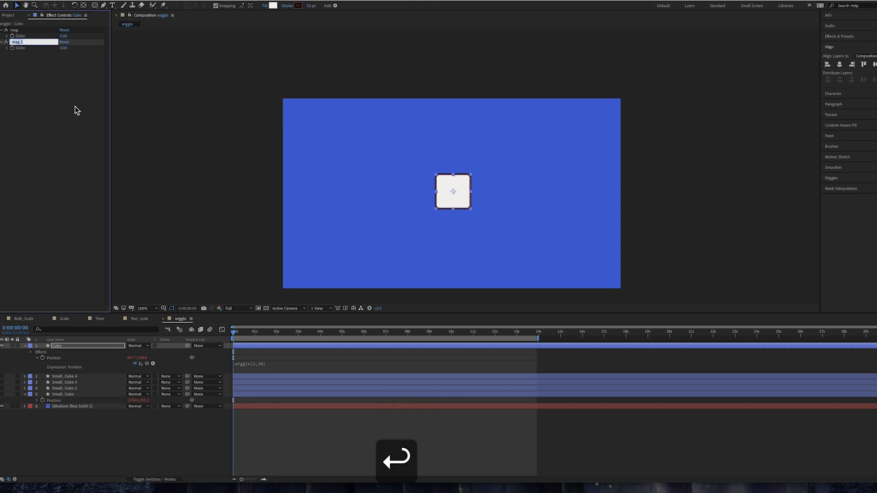
pyautogui.write('frq')
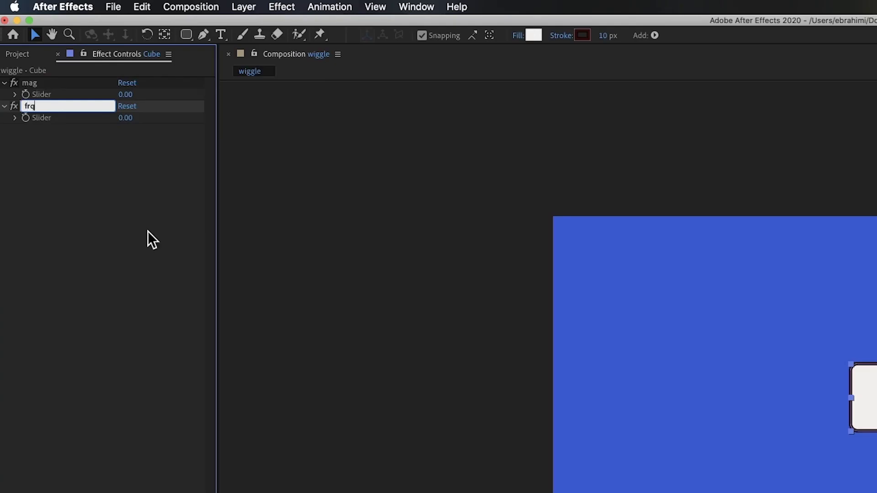
pyautogui.press('Return')
# - Set the Cube's mag slider to 30 and its frq slider to 2
pyautogui.click(48, 81)
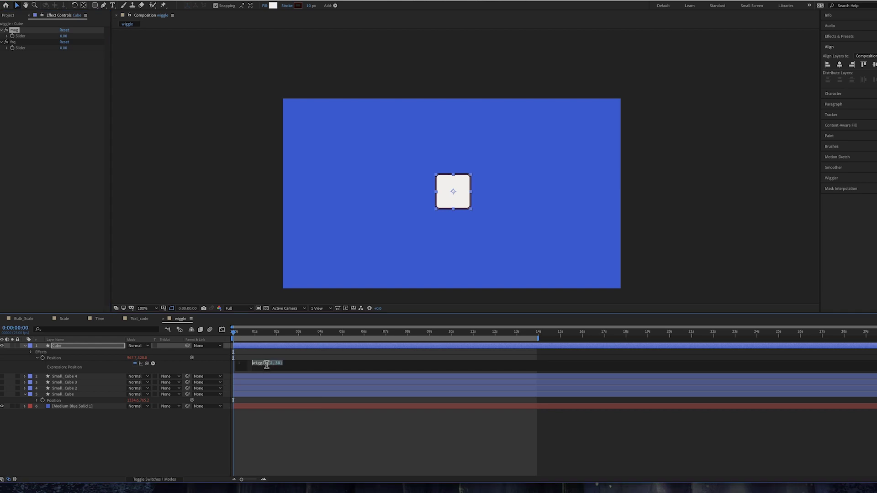
pyautogui.click(290, 363)
pyautogui.click(65, 36)
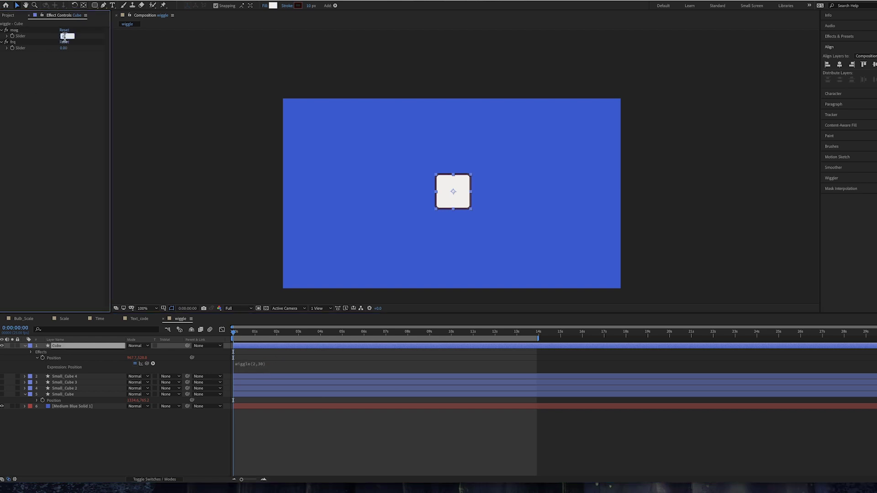
pyautogui.write('30')
pyautogui.press('Return')
pyautogui.click(126, 117)
pyautogui.write('2')
pyautogui.press('Return')
# - Replace the amplitude value in the Cube's wiggle expression with a link to the mag slider
pyautogui.click(530, 250)
pyautogui.press('Escape')
pyautogui.click(612, 241)
pyautogui.click(537, 241)
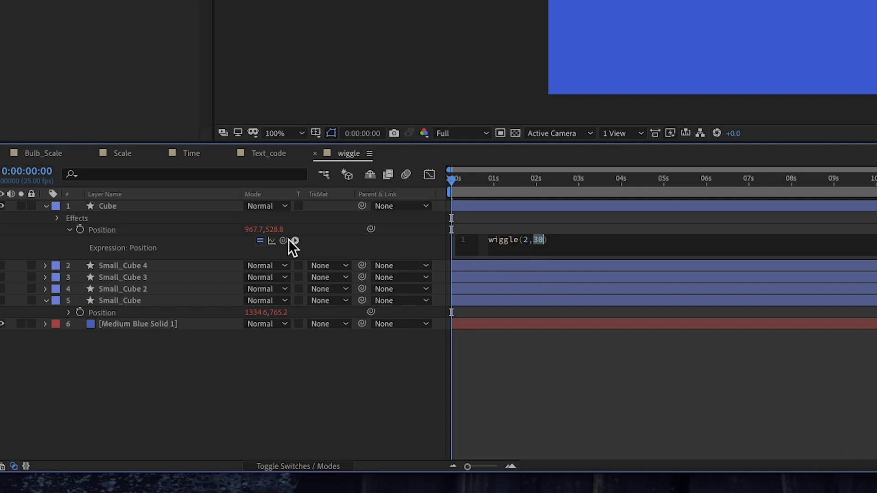
pyautogui.moveTo(289, 239); pyautogui.dragTo(75, 83)
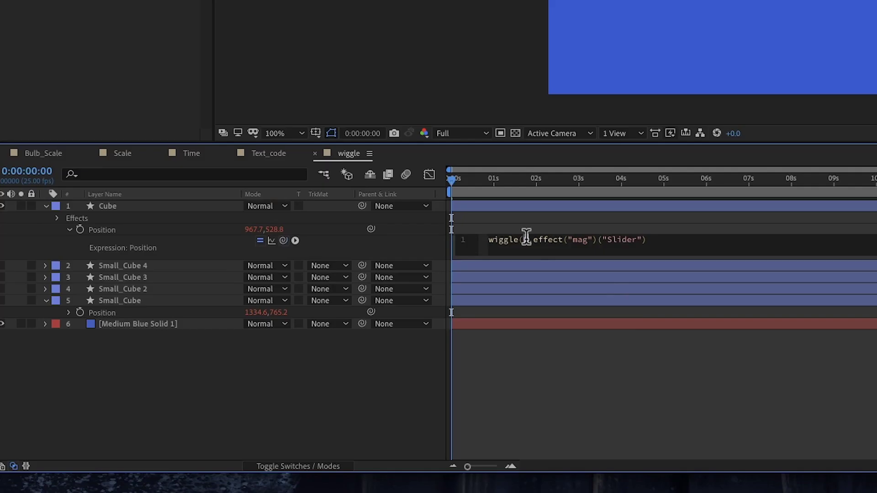
# - Link the frequency in the Cube's wiggle expression to the frq slider and complete the expression with its closing parenthesis
pyautogui.moveTo(287, 241); pyautogui.dragTo(103, 111)
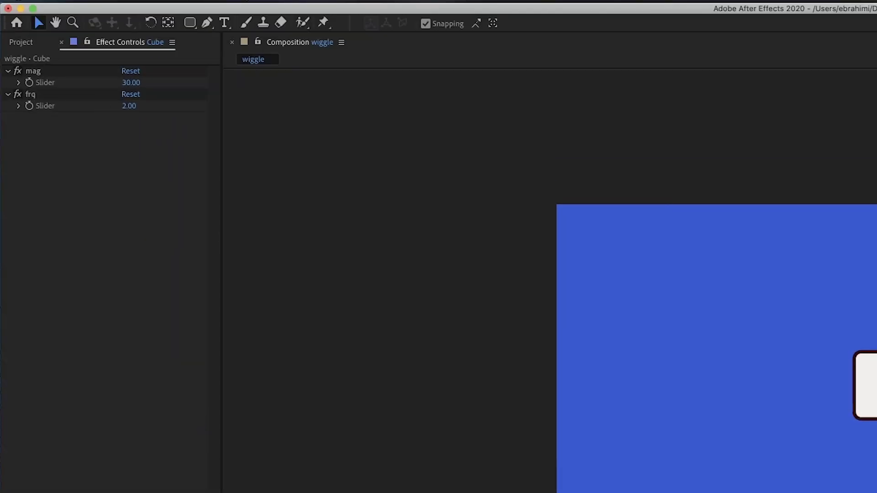
pyautogui.write(')')
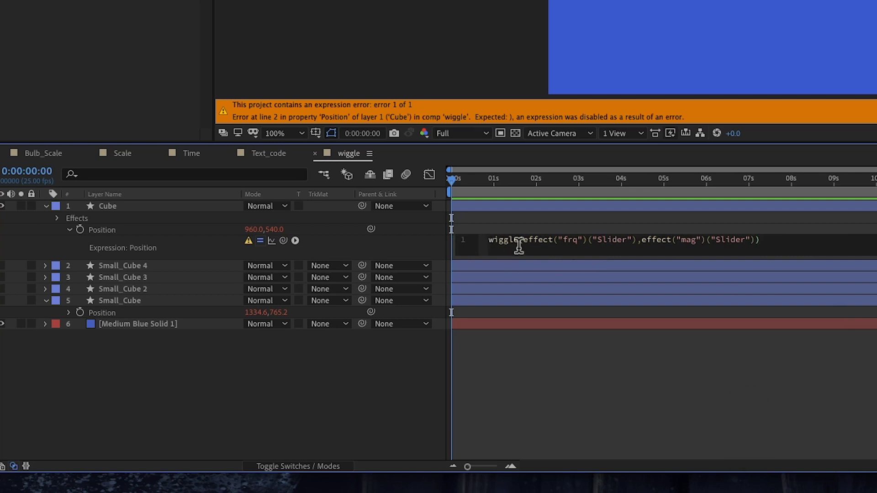
pyautogui.click(635, 239)
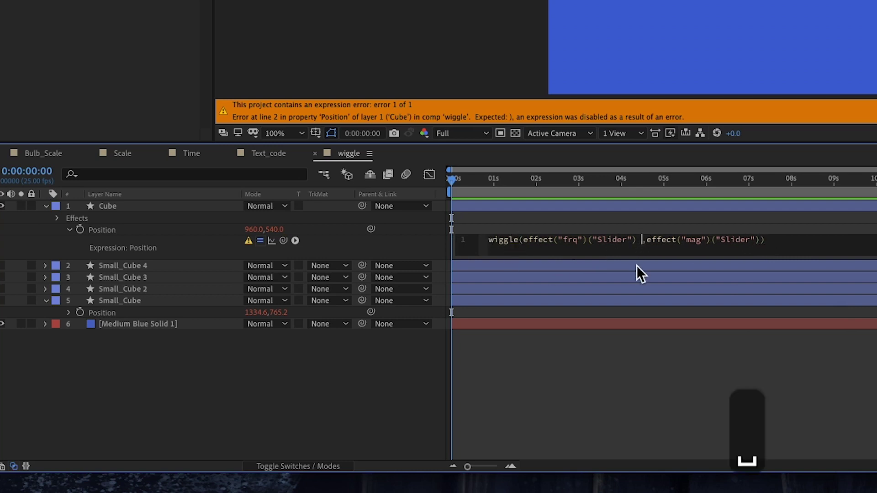
pyautogui.click(759, 240)
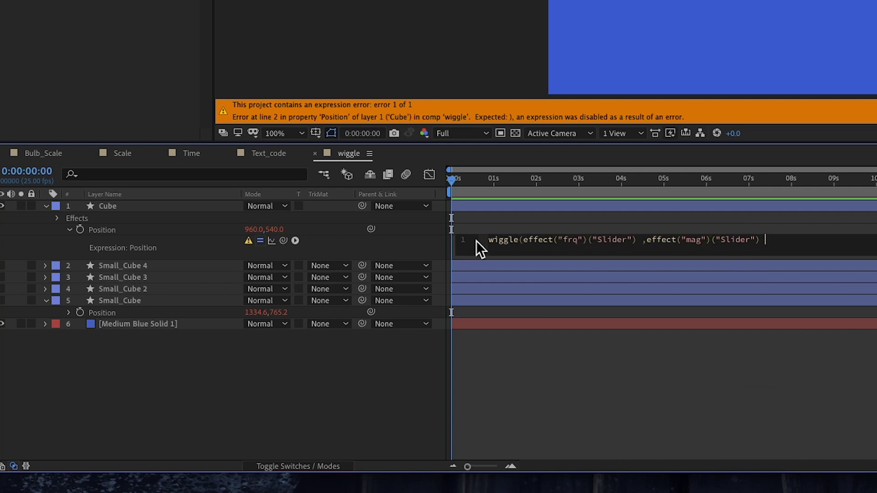
pyautogui.write(')')
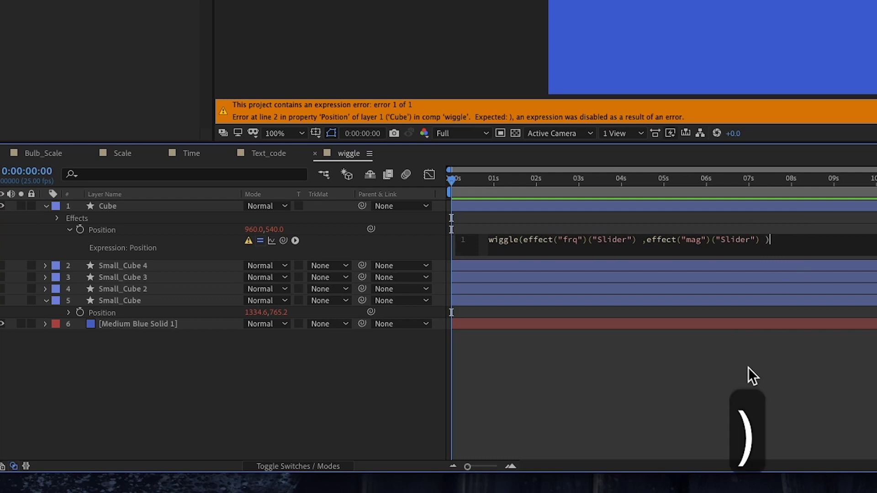
pyautogui.click(734, 366)
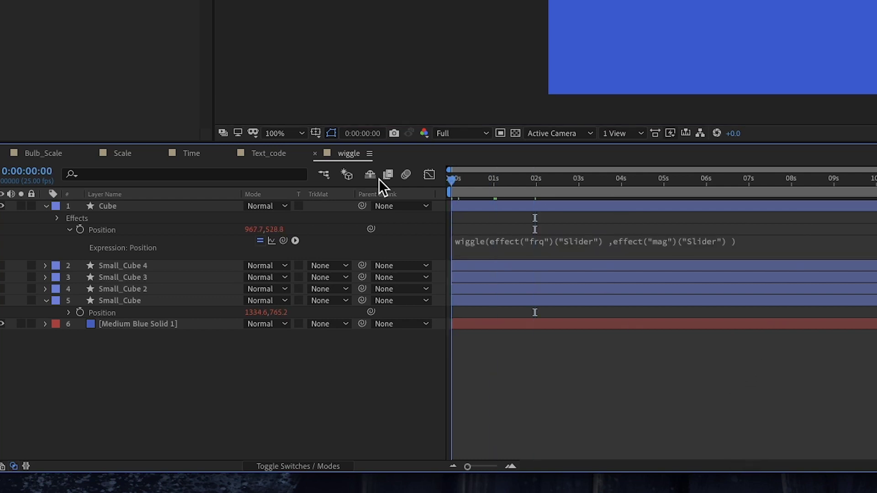
# - Preview the Cube's motion, and keyframe its mag and frq sliders with the keyframes moved back to about 2 seconds
pyautogui.press('space')
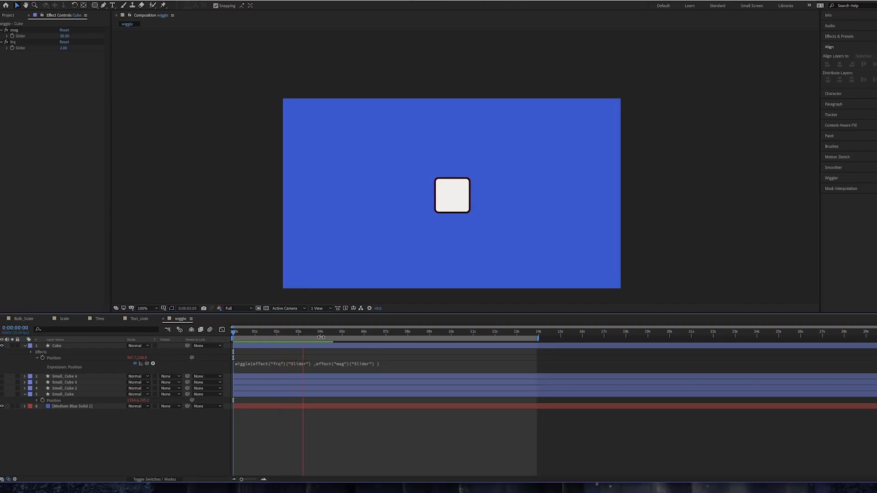
pyautogui.press('space')
pyautogui.click(299, 333)
pyautogui.click(87, 347)
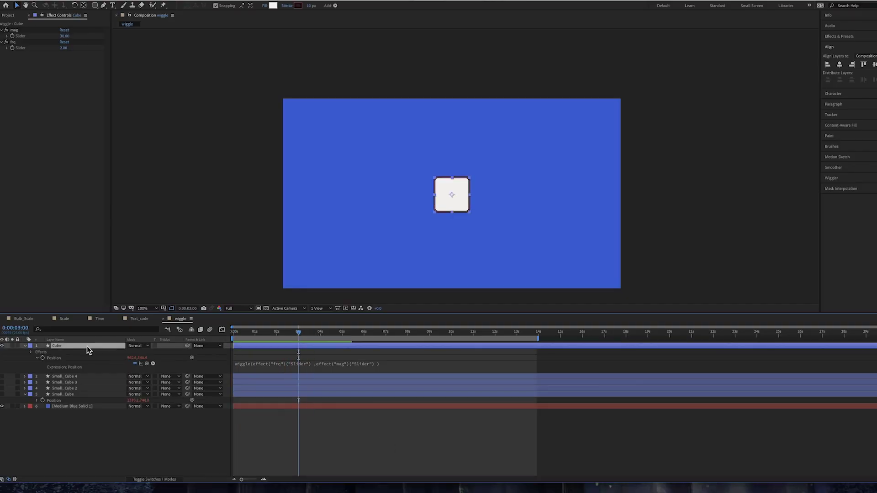
pyautogui.click(10, 54)
pyautogui.click(14, 31)
pyautogui.press('u')
pyautogui.moveTo(309, 361); pyautogui.dragTo(266, 369)
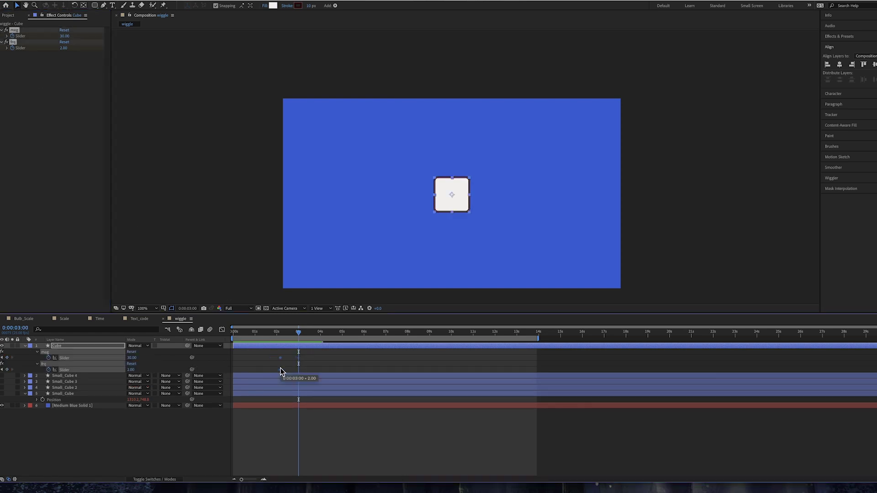
# - Keyframe the Cube's frq slider to 0 at 3 seconds and play the animation from the start
pyautogui.click(160, 415)
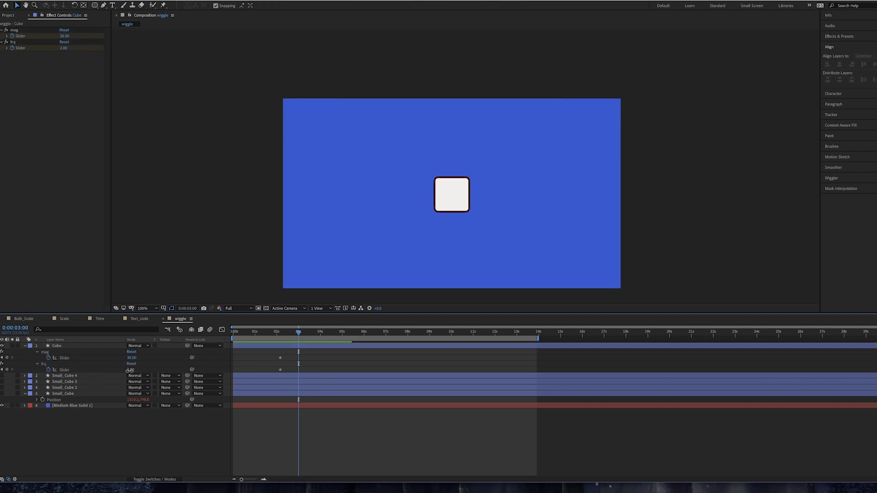
pyautogui.write('0')
pyautogui.press('Return')
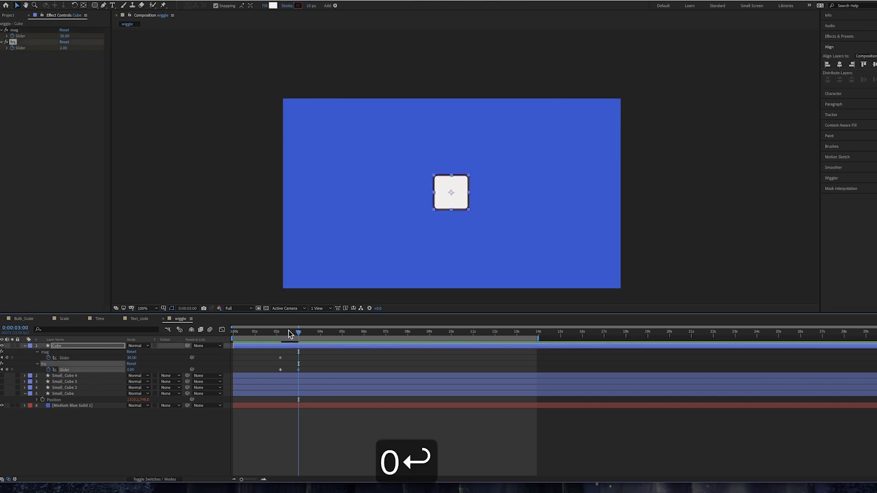
pyautogui.press('Home')
pyautogui.press('space')
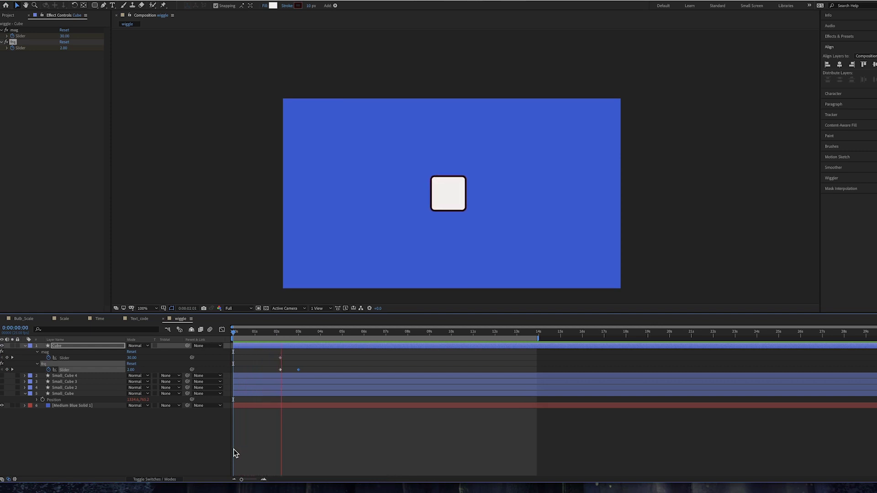
pyautogui.press('space')
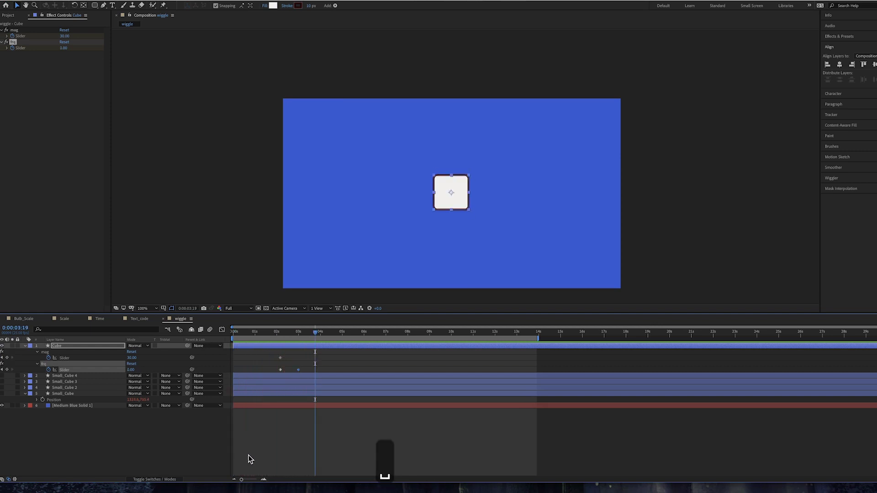
# - Keyframe the Cube's mag slider to 0 at 3 seconds
pyautogui.moveTo(315, 332); pyautogui.dragTo(298, 333)
pyautogui.click(139, 363)
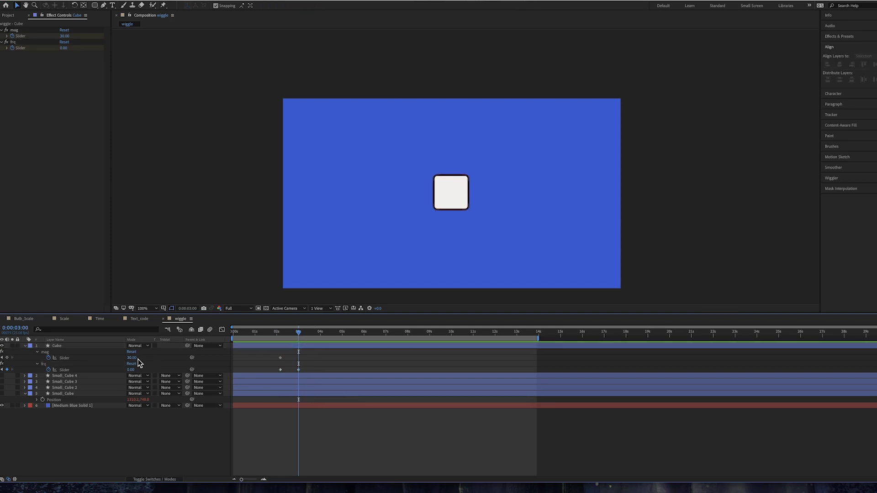
pyautogui.write('0')
pyautogui.press('Return')
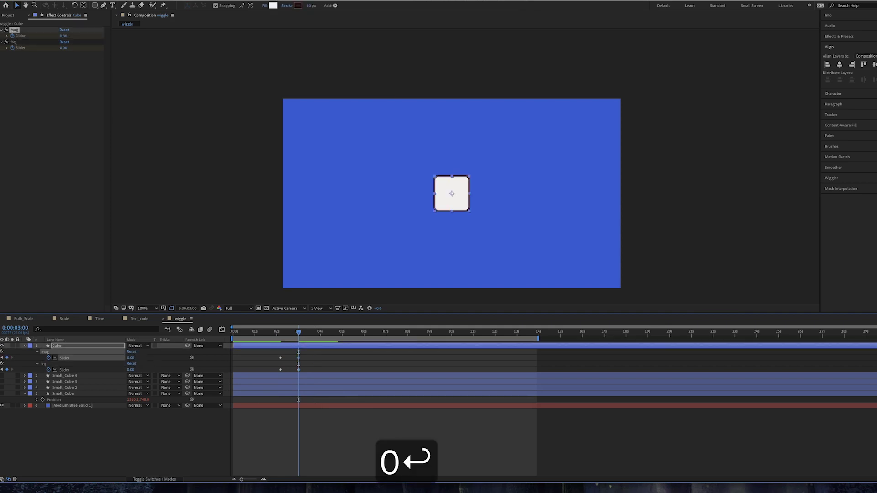
# - Delete the frq keyframe at 3 seconds and play the animation from the start
pyautogui.click(292, 372)
pyautogui.press('Delete')
pyautogui.press('space')
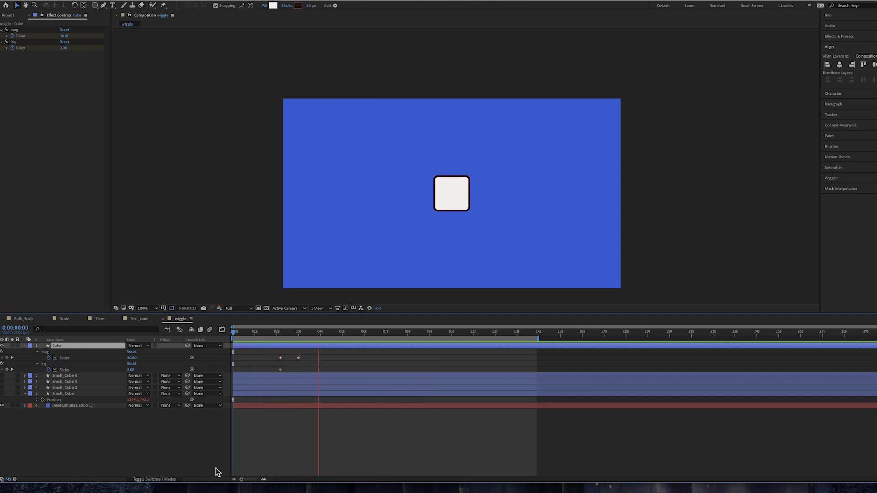
pyautogui.press('space')
pyautogui.moveTo(278, 335); pyautogui.dragTo(214, 336)
pyautogui.press('space')
pyautogui.press('space')
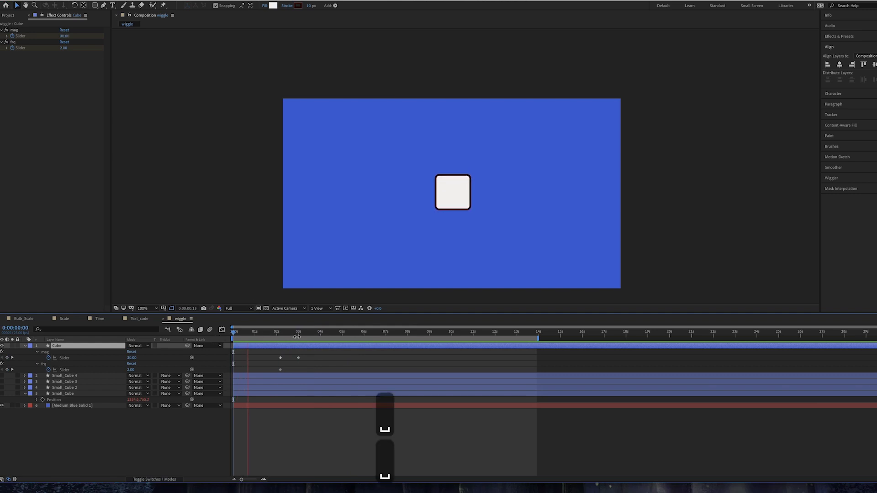
# - Delete all mag and frq slider keyframes on the Cube layer and preview the constant wiggle
pyautogui.moveTo(314, 359); pyautogui.dragTo(264, 372)
pyautogui.press('Delete')
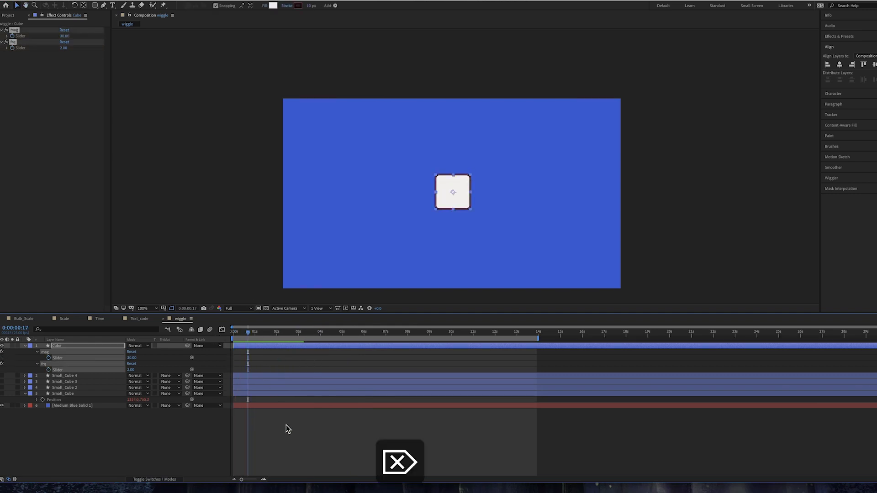
pyautogui.press('space')
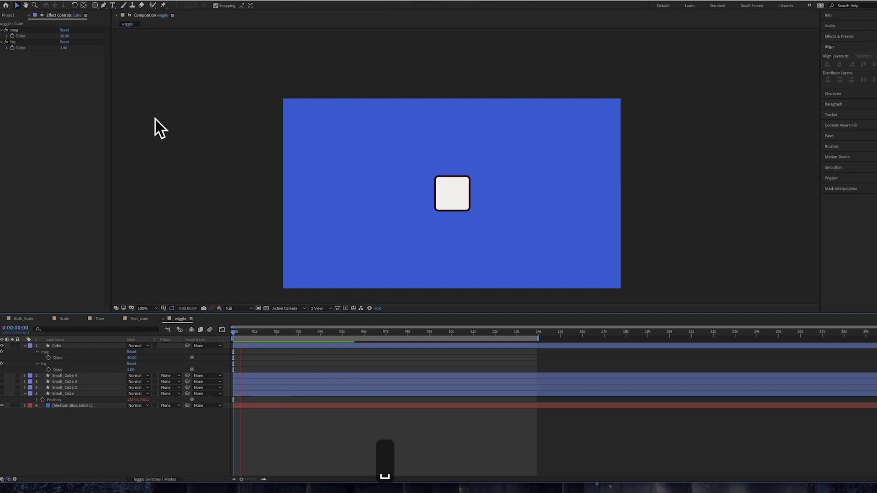
# - Set the Cube's mag slider to 90 and preview the motion at Quarter resolution
pyautogui.click(64, 36)
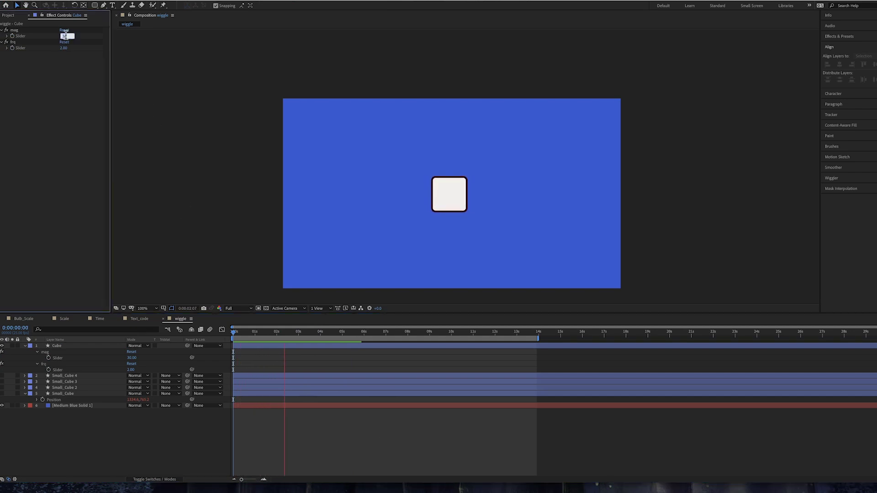
pyautogui.write('90')
pyautogui.press('Return')
pyautogui.press('space')
pyautogui.click(249, 311)
pyautogui.click(245, 346)
pyautogui.press('space')
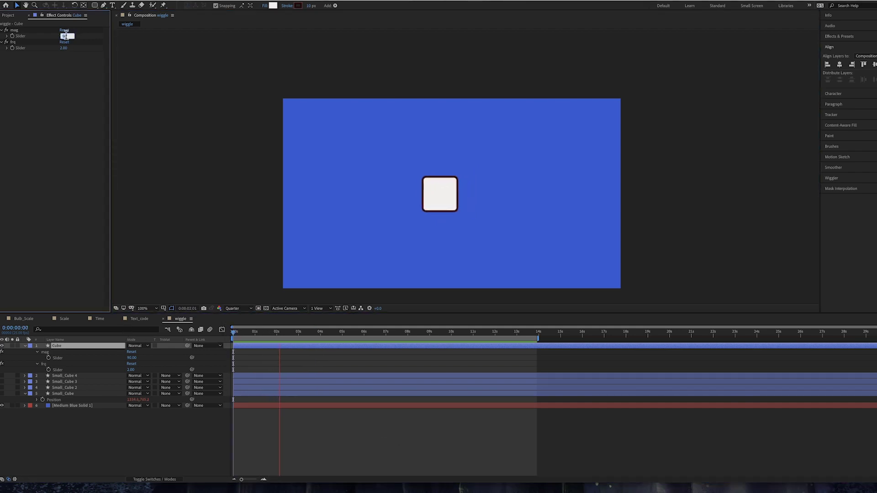
# - Try the Cube's mag slider at 600 during playback, and set it to 20
pyautogui.write('600')
pyautogui.press('Return')
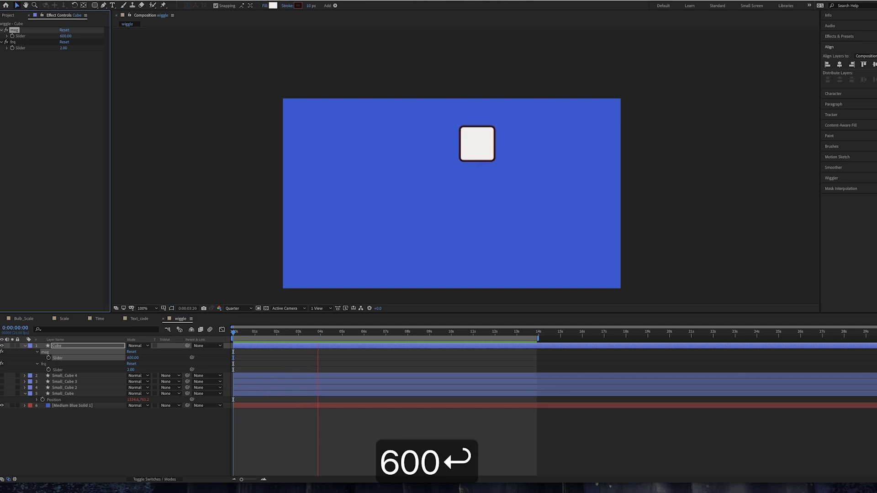
pyautogui.click(66, 36)
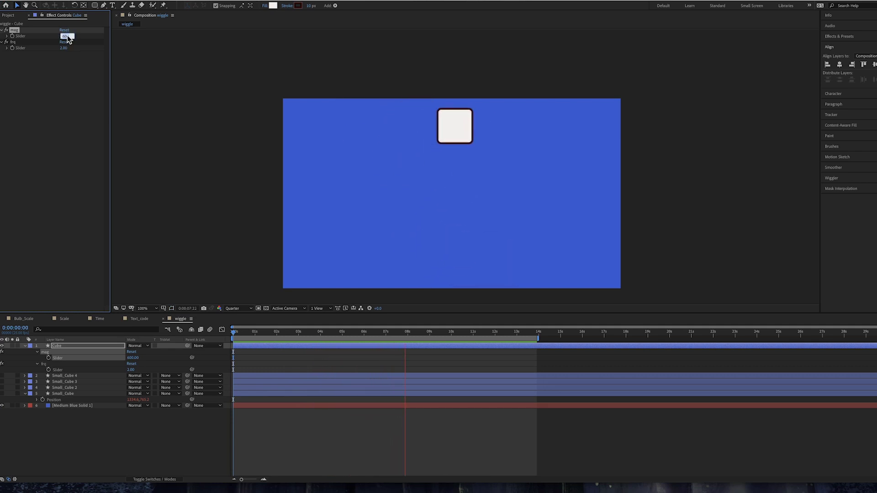
pyautogui.write('20')
pyautogui.press('Return')
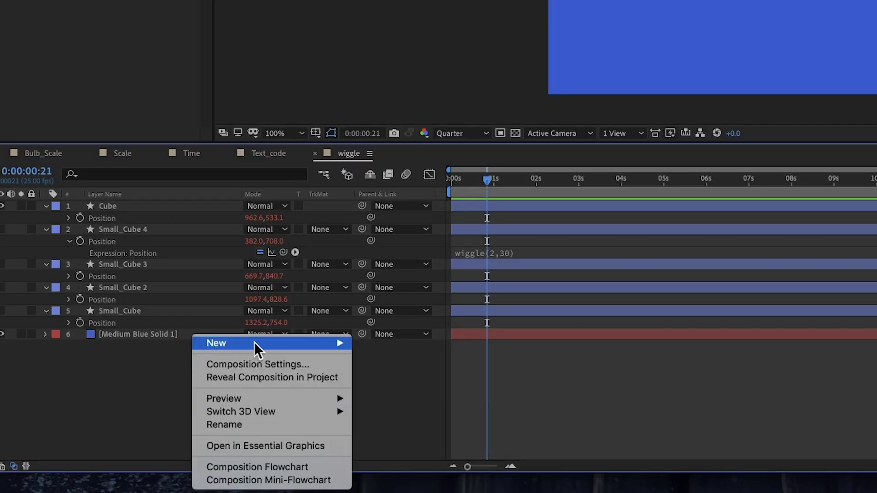
# - Add a null object and copy the Cube's mag and frq slider effects onto it
pyautogui.moveTo(254, 343)
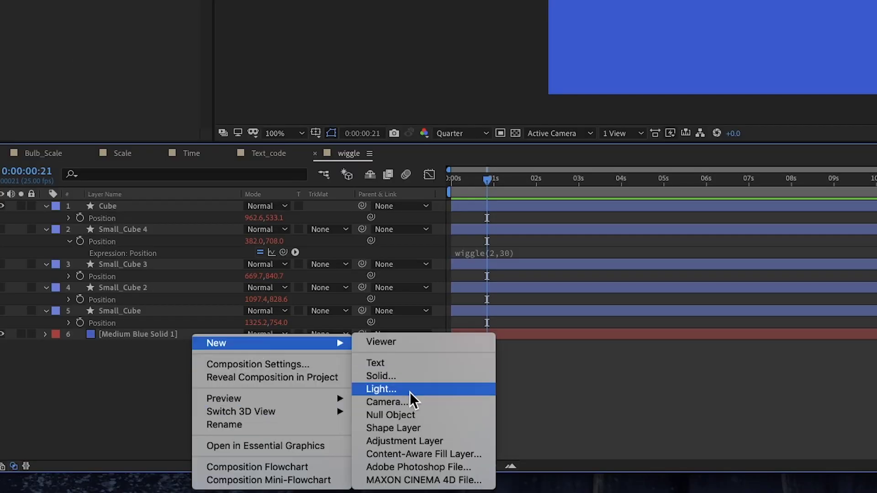
pyautogui.click(410, 415)
pyautogui.click(24, 30)
pyautogui.keyDown('shift'); pyautogui.click(16, 42); pyautogui.keyUp('shift')
pyautogui.press('super+c')
pyautogui.click(118, 350)
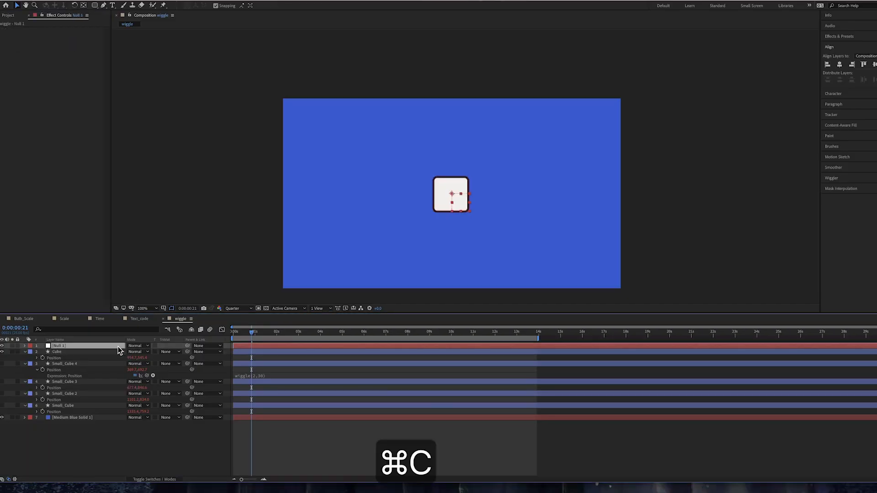
# - Reveal the Cube's Position expression and examine its slider links
pyautogui.press('p')
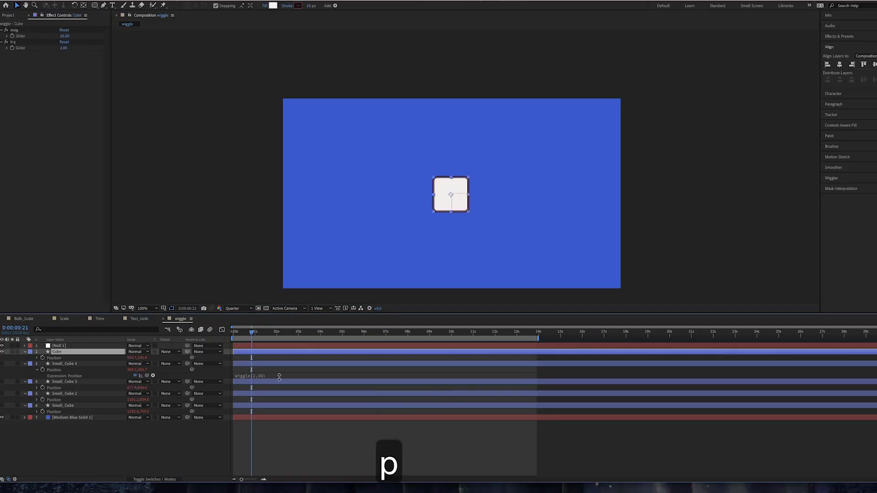
pyautogui.click(37, 358)
pyautogui.click(263, 364)
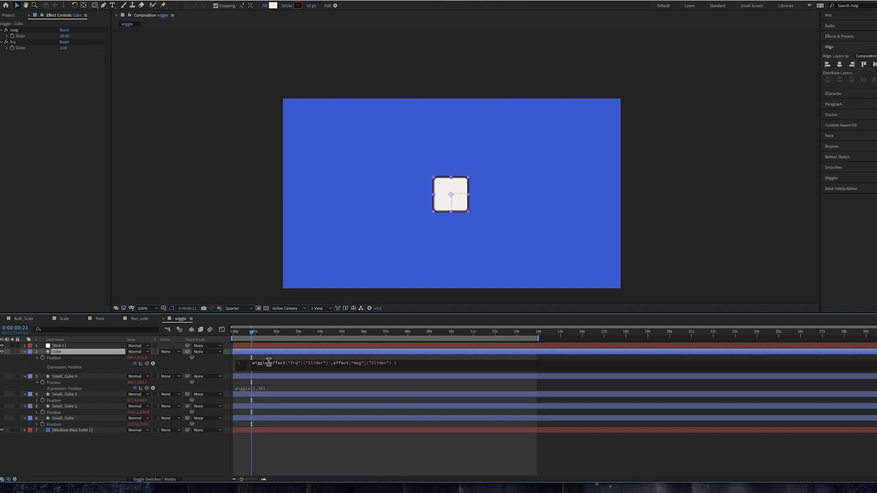
# - Hide the Cube layer and show the Small_Cube 4 layer
pyautogui.click(78, 358)
pyautogui.click(325, 370)
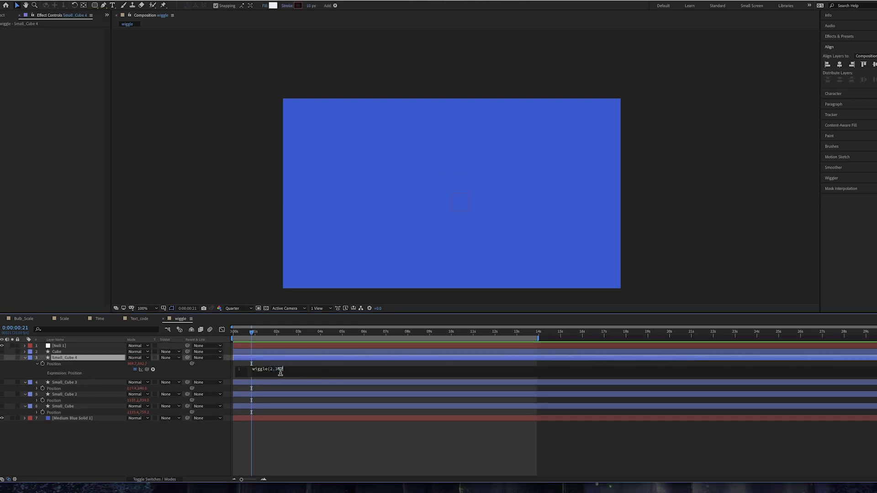
pyautogui.click(3, 366)
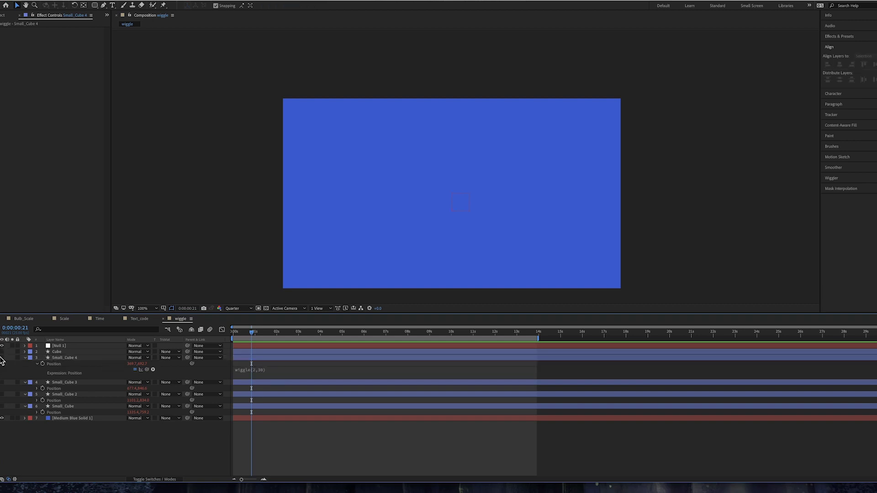
pyautogui.click(64, 358)
# - Replace the frequency value in Small_Cube 4's wiggle expression with a link to the null's frq slider
pyautogui.click(293, 373)
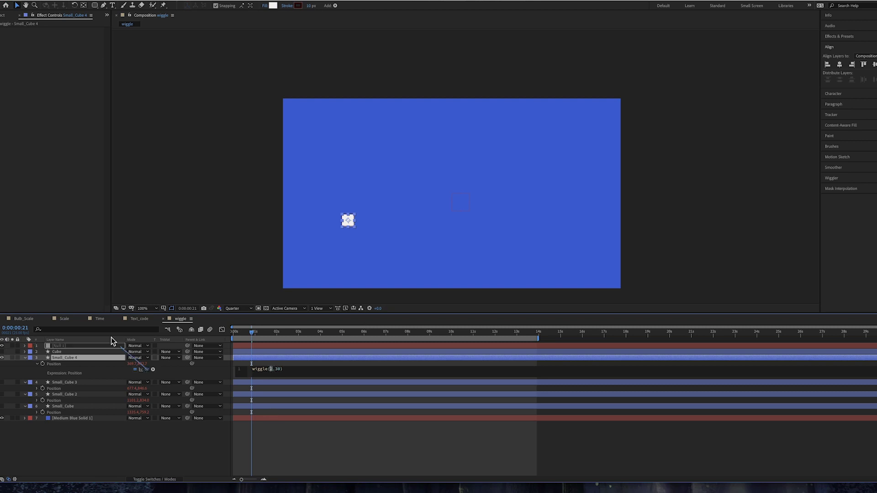
pyautogui.click(76, 347)
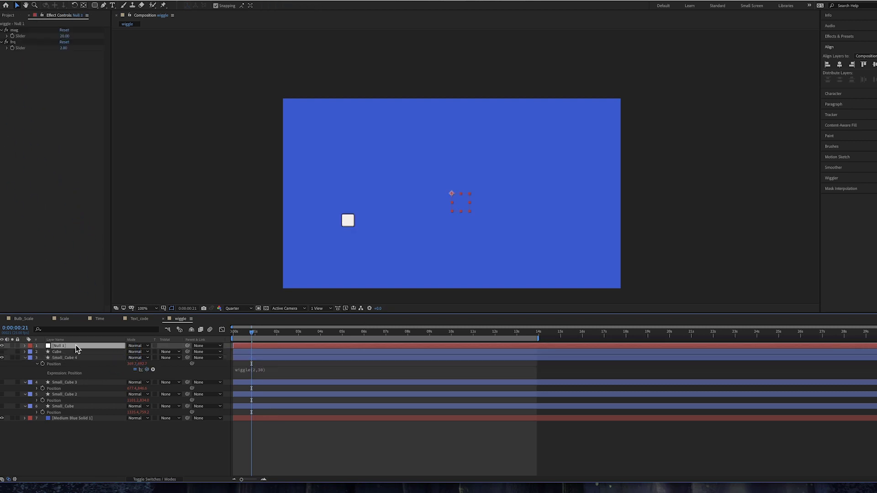
pyautogui.click(259, 374)
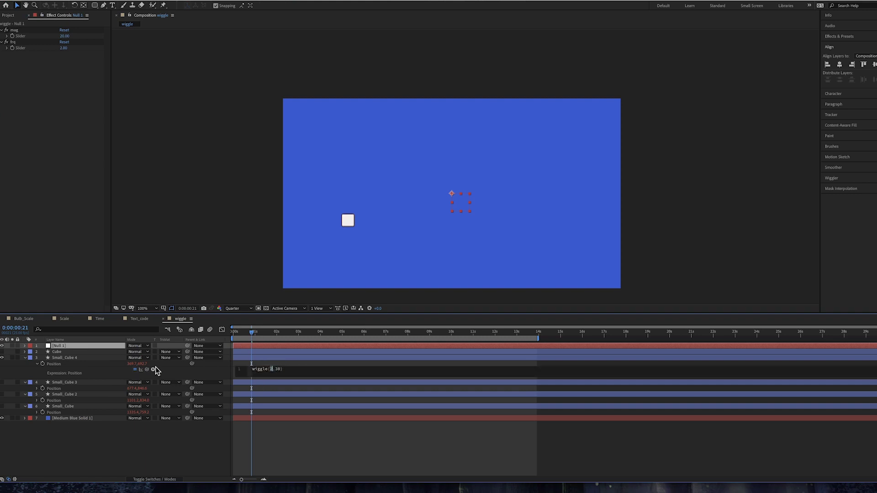
pyautogui.moveTo(147, 371); pyautogui.dragTo(32, 52)
# - Link the amplitude in Small_Cube 4's wiggle expression to the null's mag slider and complete the expression with its closing parenthesis
pyautogui.moveTo(147, 369); pyautogui.dragTo(24, 36)
pyautogui.click(382, 446)
pyautogui.click(514, 370)
pyautogui.write(').effect("frq")("Slider")')
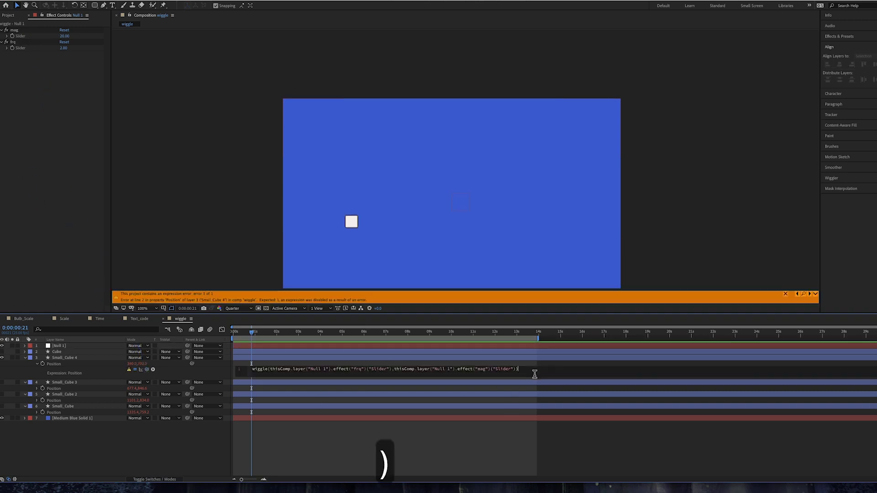
pyautogui.click(341, 426)
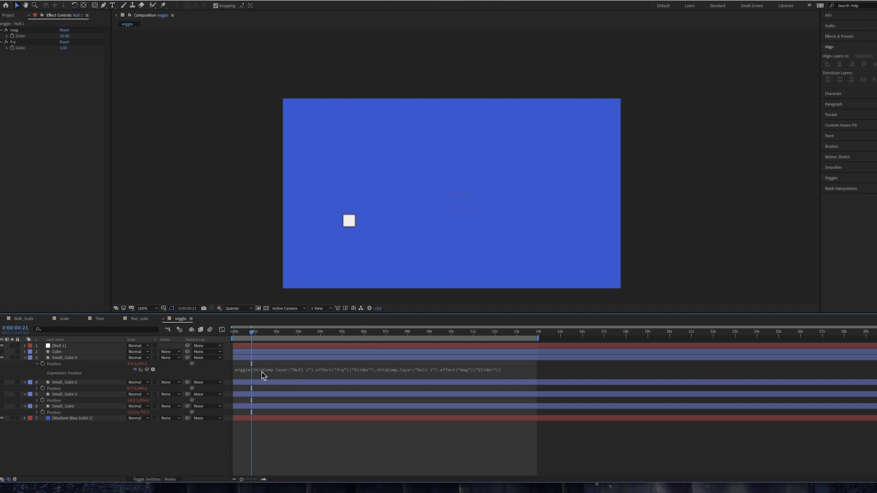
# - Copy only Small_Cube 4's Position expression to Small_Cube 3, Small_Cube 2 and Small_Cube, and show those layers
pyautogui.click(74, 346)
pyautogui.click(72, 359)
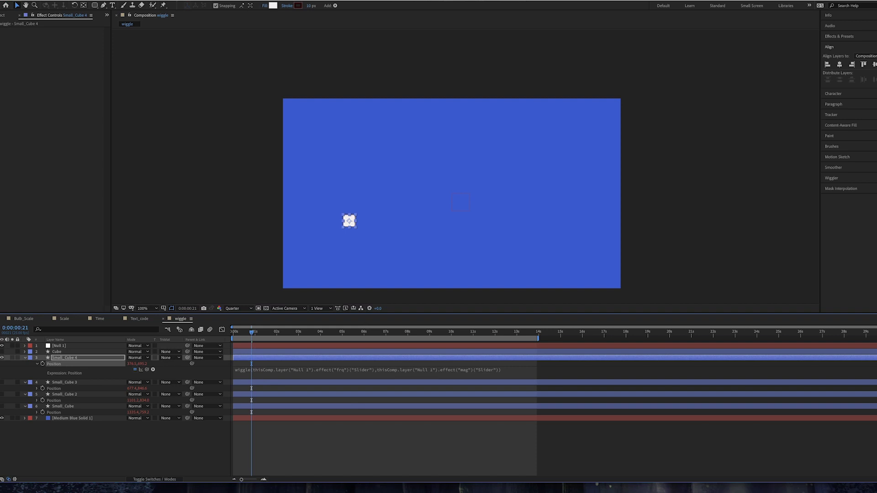
pyautogui.click(85, 49)
pyautogui.click(68, 383)
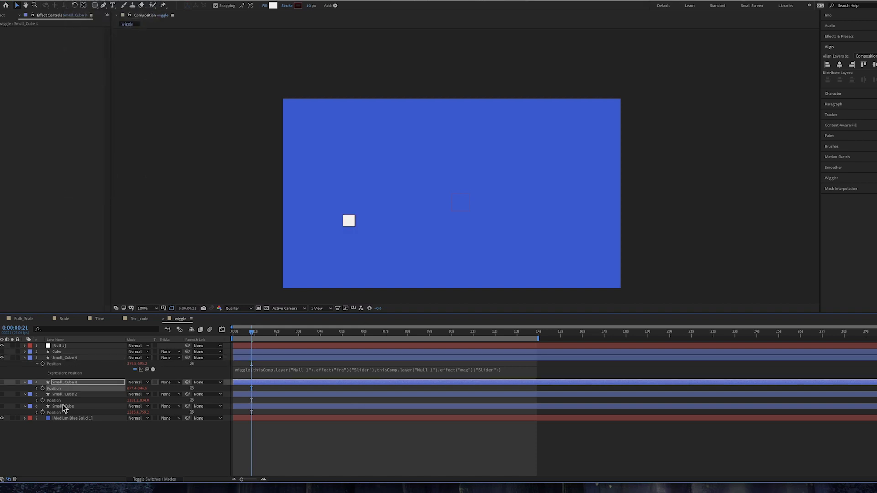
pyautogui.keyDown('shift'); pyautogui.click(64, 407); pyautogui.keyUp('shift')
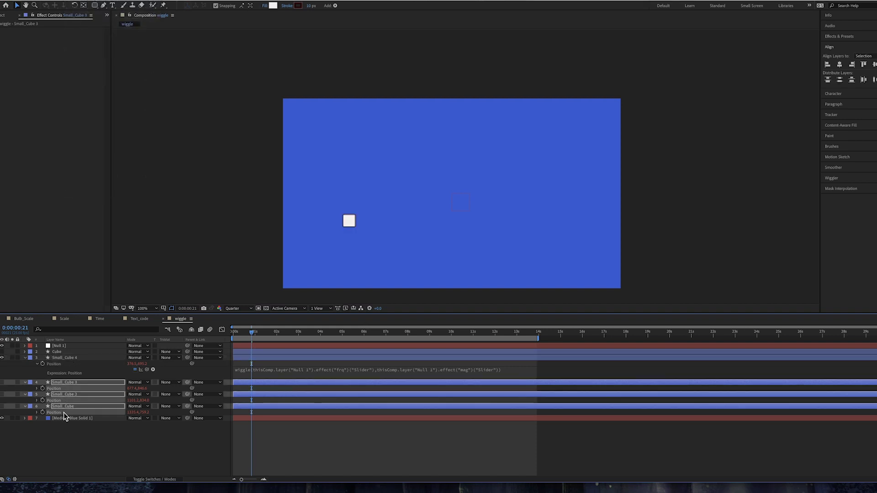
pyautogui.press('super+v')
pyautogui.click(92, 434)
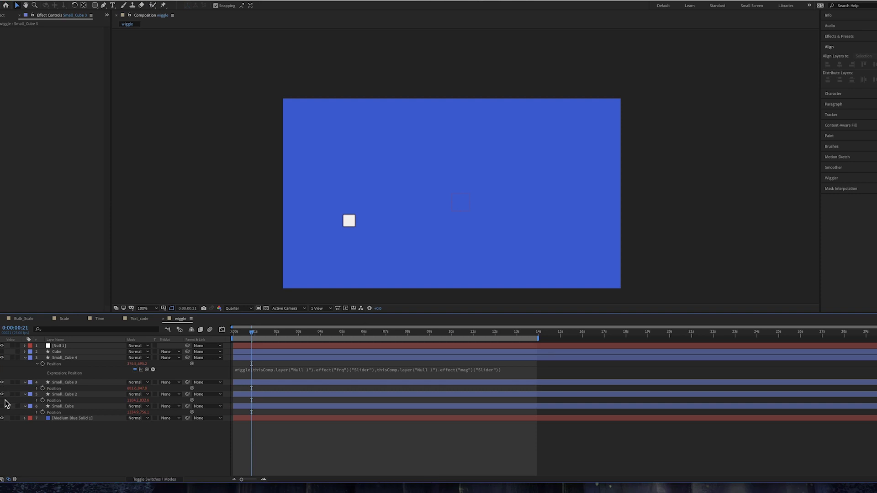
# - Set the null's mag slider to 90 and its frq slider to 5 while previewing the cubes' wiggle
pyautogui.click(91, 346)
pyautogui.press('space')
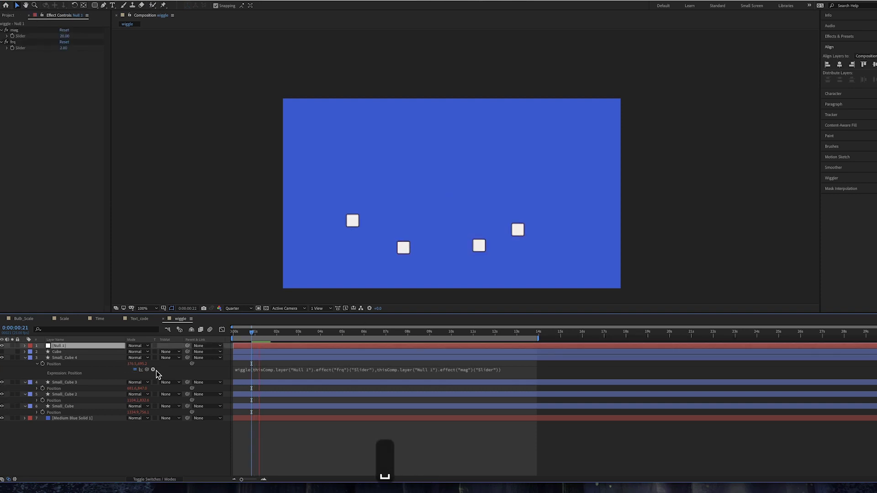
pyautogui.click(62, 37)
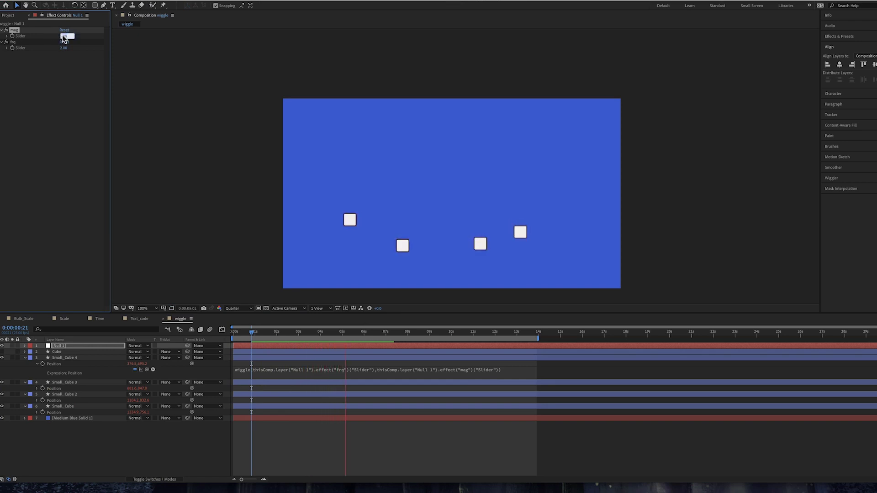
pyautogui.write('90')
pyautogui.press('Return')
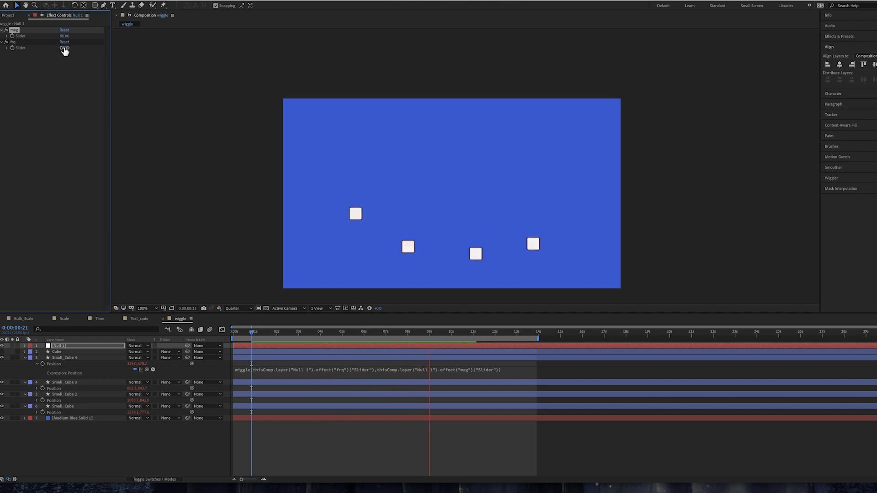
pyautogui.write('5')
pyautogui.press('Return')
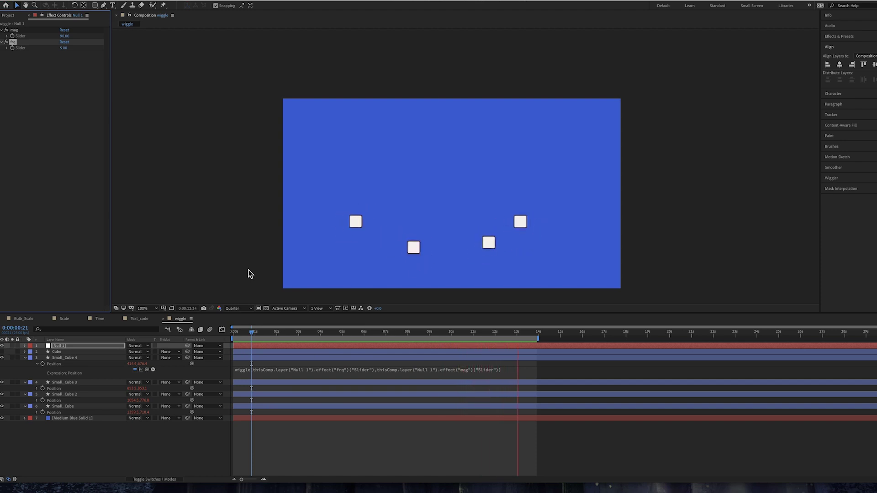
# - Duplicate the four Small_Cube layers, move the copies to the upper half of the frame and preview the wiggle
pyautogui.click(67, 384)
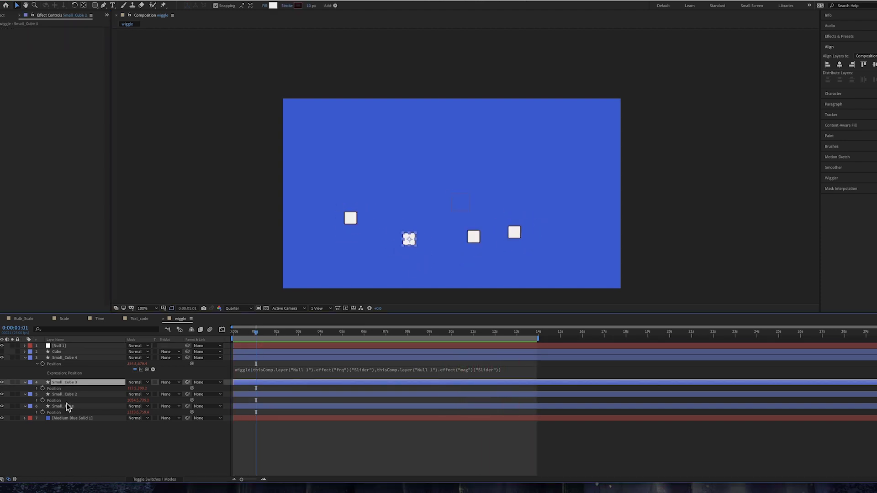
pyautogui.click(68, 359)
pyautogui.keyDown('shift'); pyautogui.click(70, 406); pyautogui.keyUp('shift')
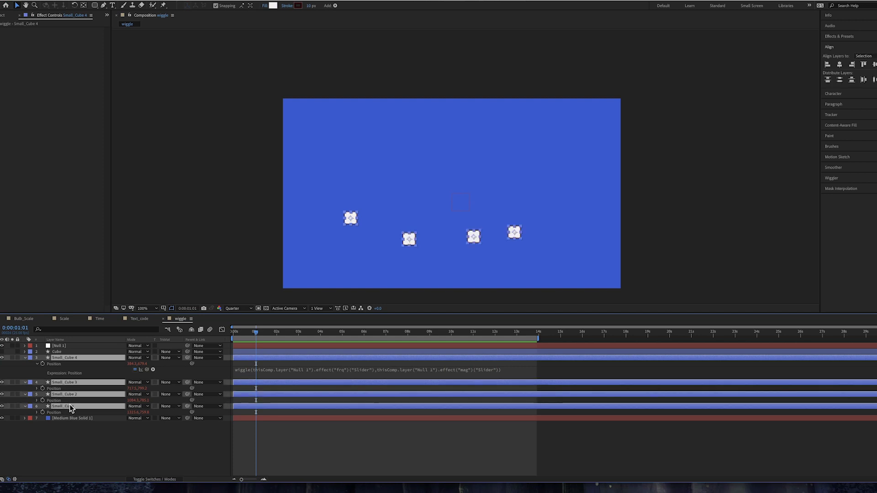
pyautogui.press('super+d')
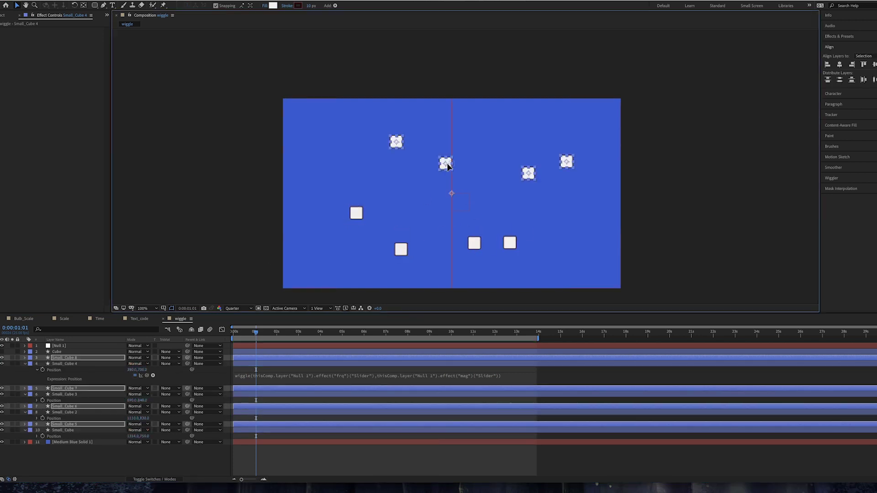
pyautogui.click(253, 451)
pyautogui.press('space')
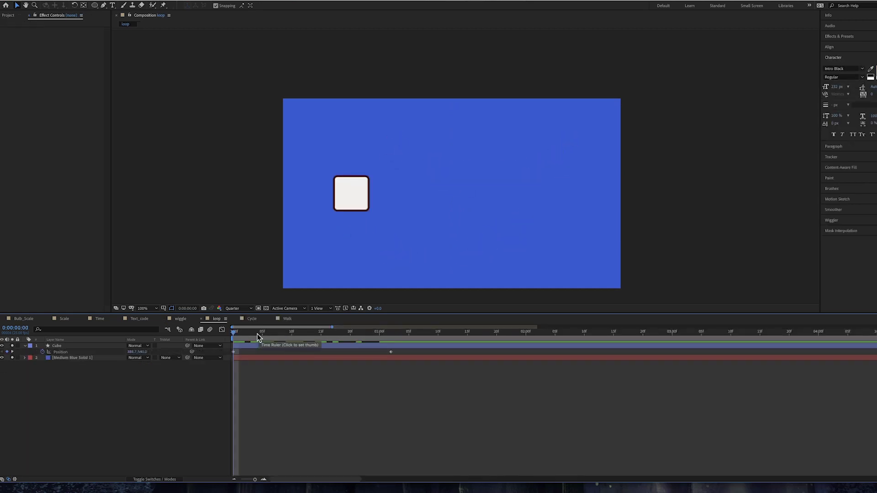
# - Review the Cube's keyframed movement in the loop composition and add a loopOut() expression to its Position
pyautogui.moveTo(234, 330); pyautogui.dragTo(404, 338)
pyautogui.press('space')
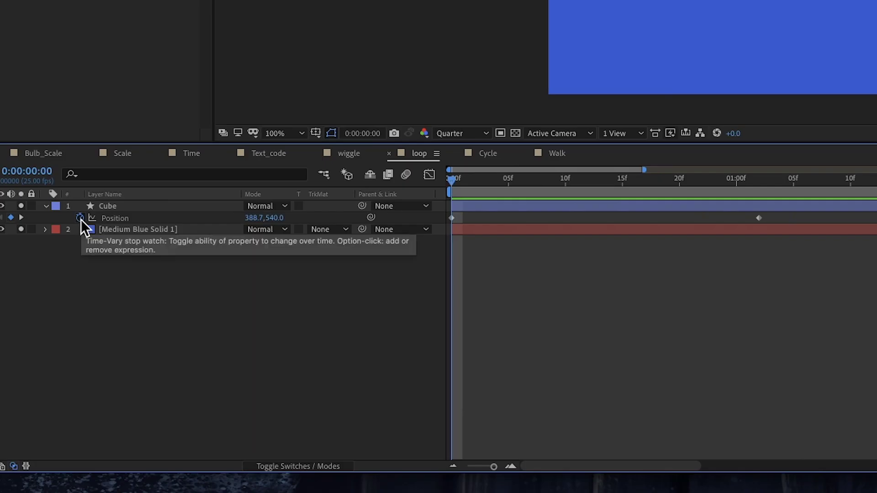
pyautogui.keyDown('alt'); pyautogui.click(43, 352); pyautogui.keyUp('alt')
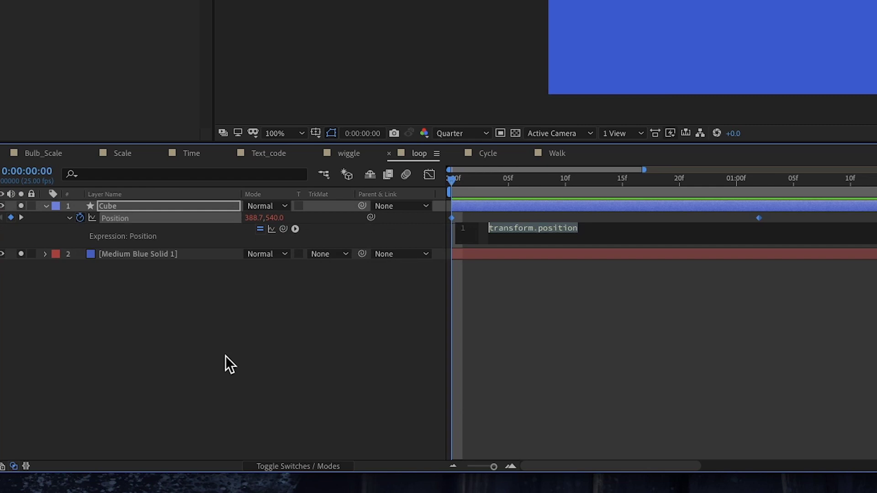
pyautogui.write('loop')
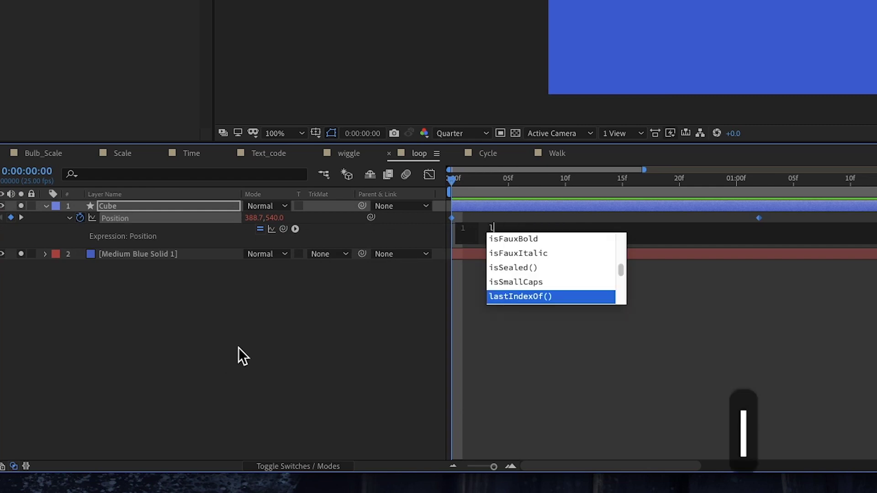
pyautogui.press('Down')
pyautogui.press('Down')
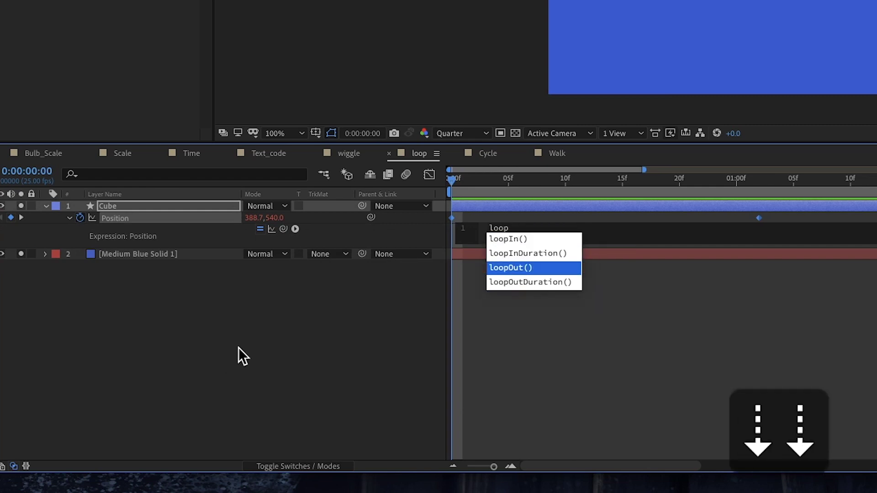
pyautogui.press('Return')
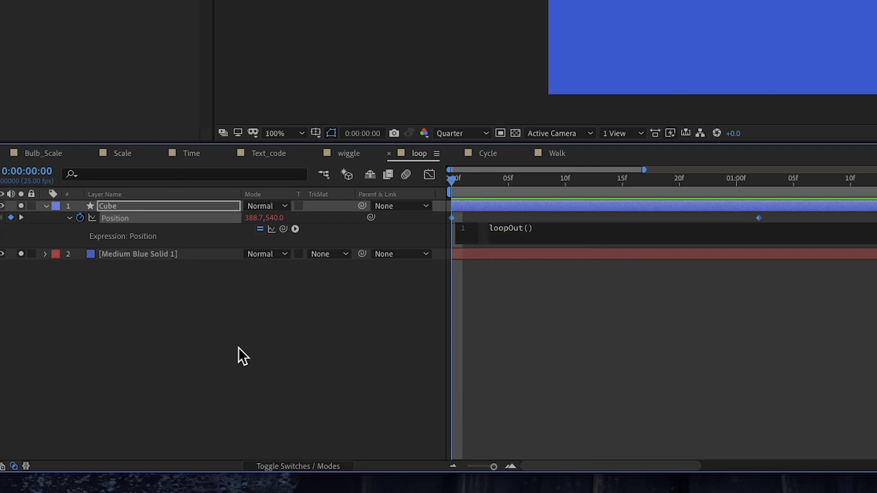
# - Give the Cube's loopOut expression the loop type "cycle" and preview the repeating movement
pyautogui.write('"')
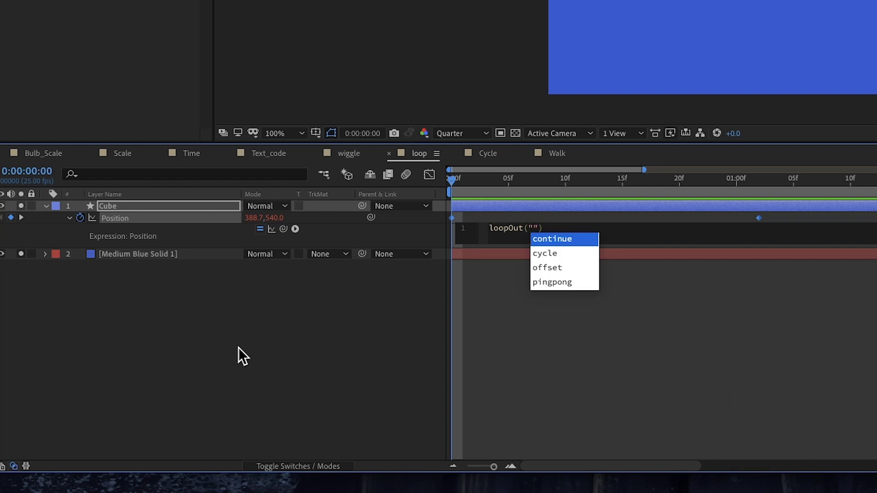
pyautogui.press('Down')
pyautogui.press('Up')
pyautogui.press('Down')
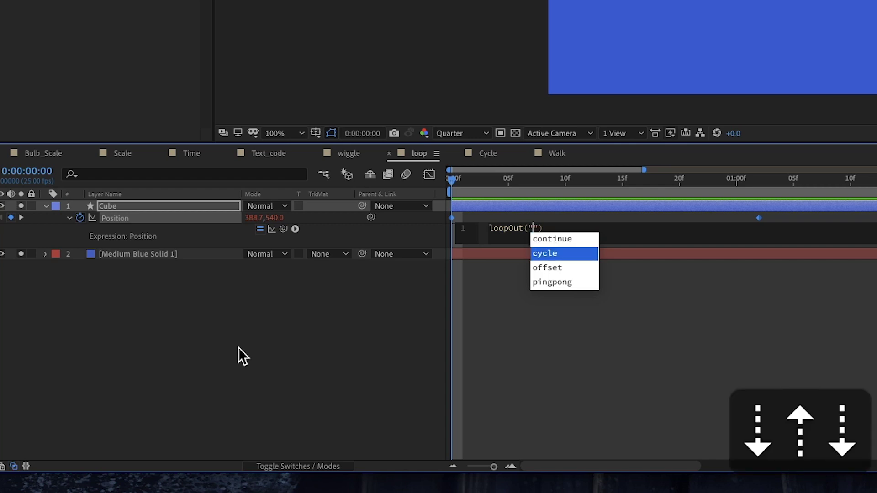
pyautogui.press('Return')
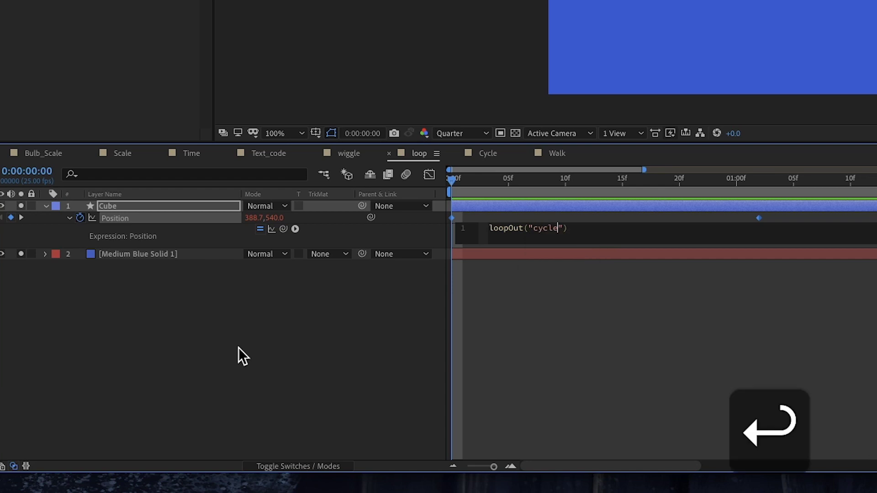
pyautogui.click(239, 347)
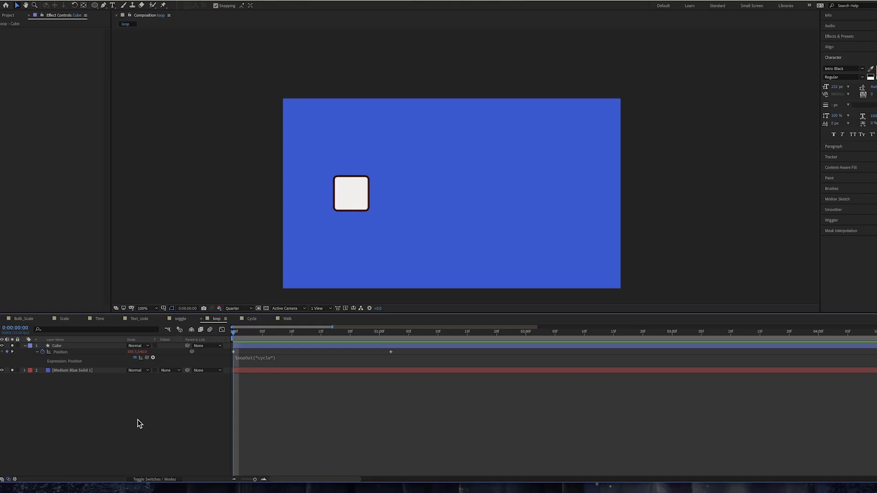
pyautogui.press('space')
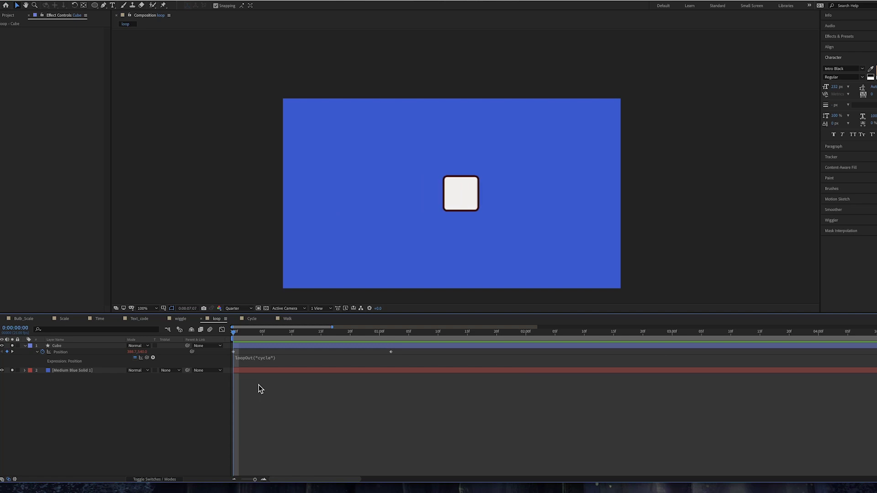
# - Change the loop type in the Cube's loopOut expression to "pingpong" and preview the movement
pyautogui.click(315, 360)
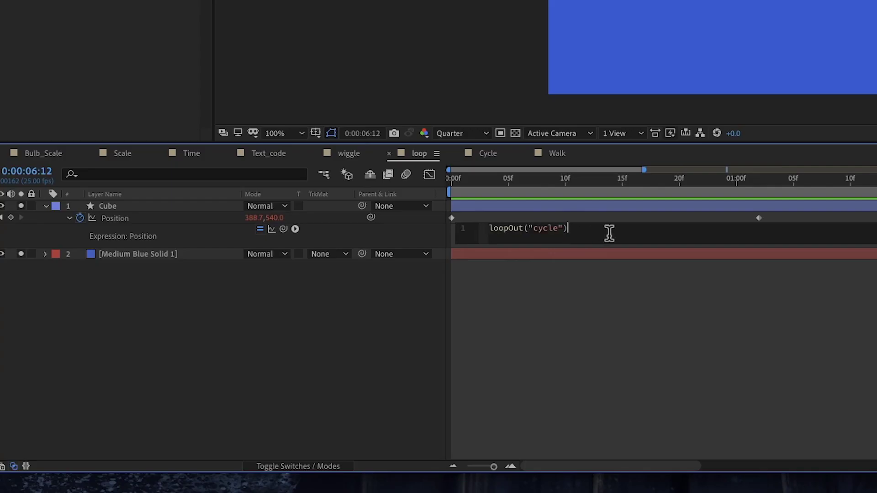
pyautogui.write('pingpong')
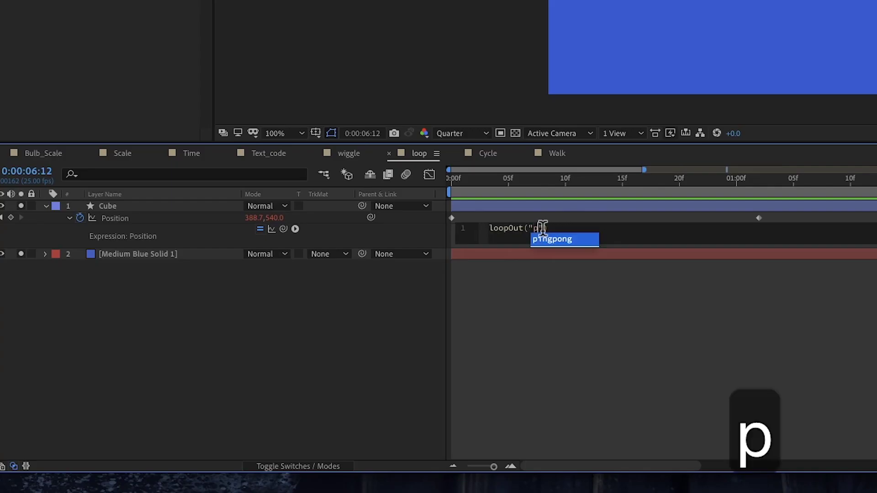
pyautogui.press('Return')
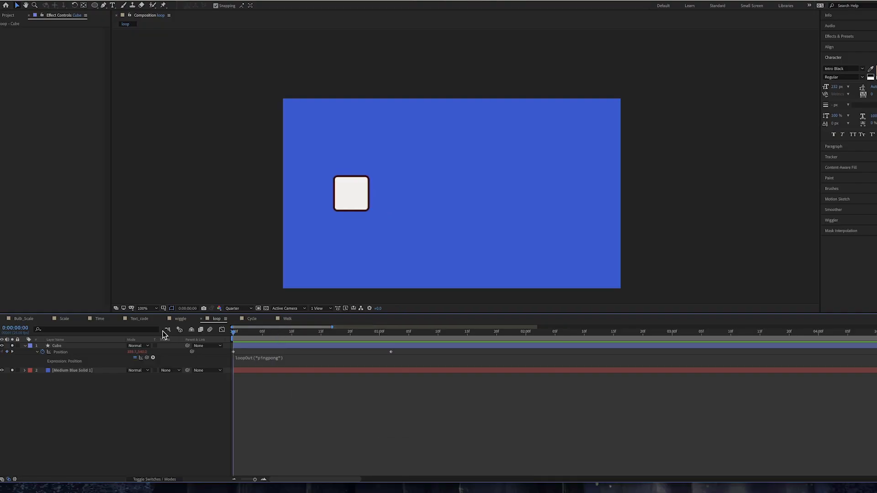
pyautogui.press('space')
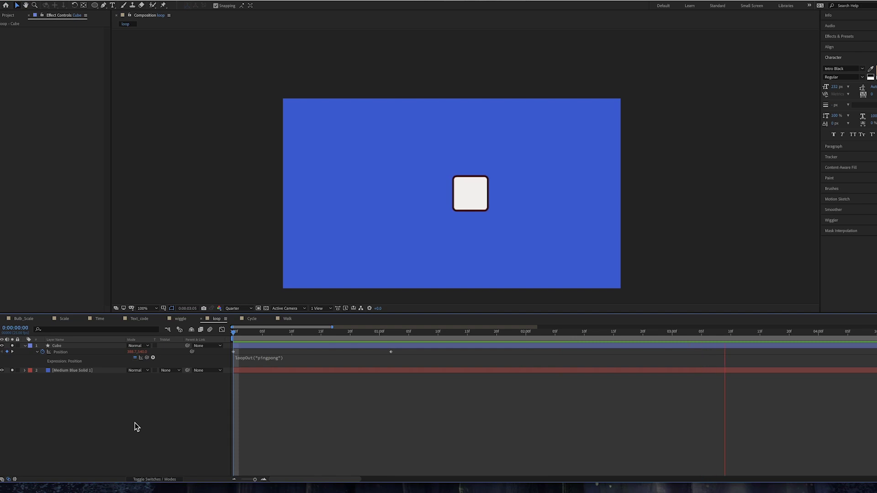
pyautogui.press('space')
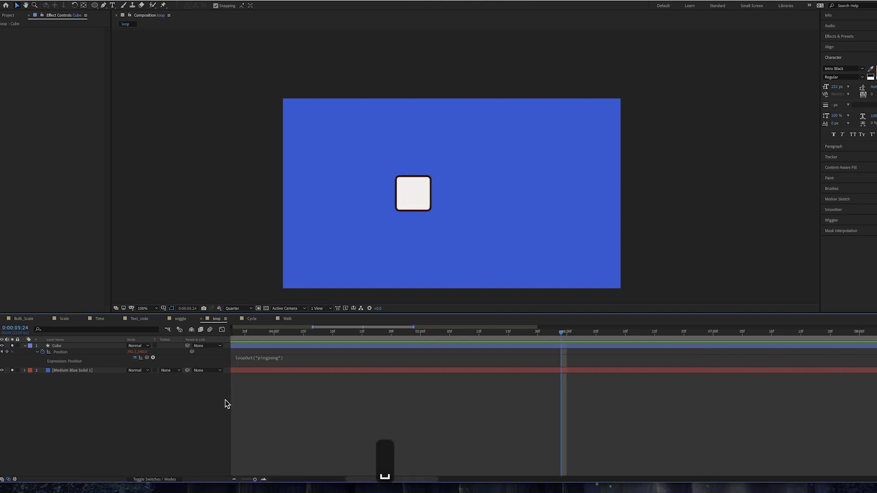
# - Change the loop type in the Cube's loopOut expression to "offset"
pyautogui.press(';')
pyautogui.moveTo(322, 333)
pyautogui.mouseDown()
pyautogui.moveTo(266, 337)
pyautogui.moveTo(310, 334)
pyautogui.mouseUp()
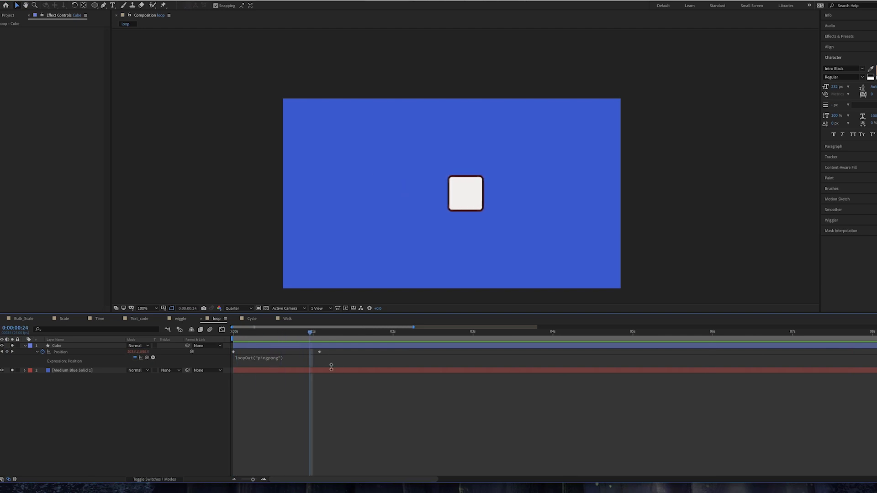
pyautogui.click(255, 358)
pyautogui.doubleClick(275, 357)
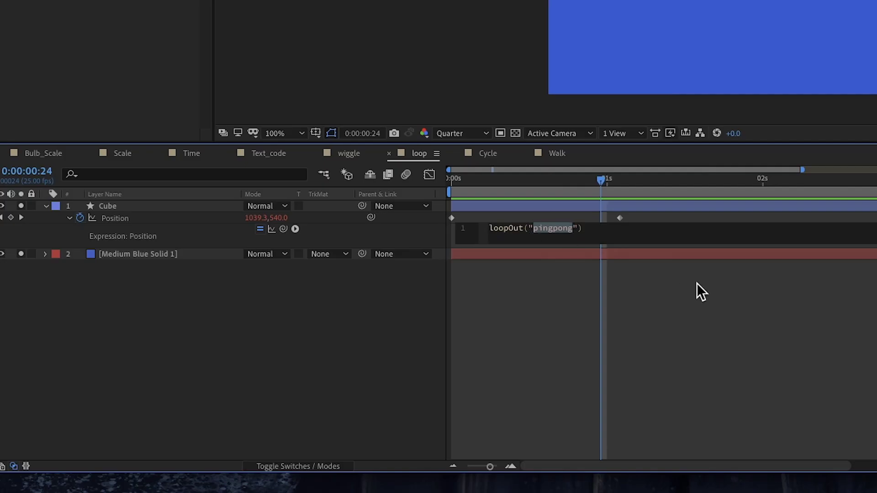
pyautogui.write('of')
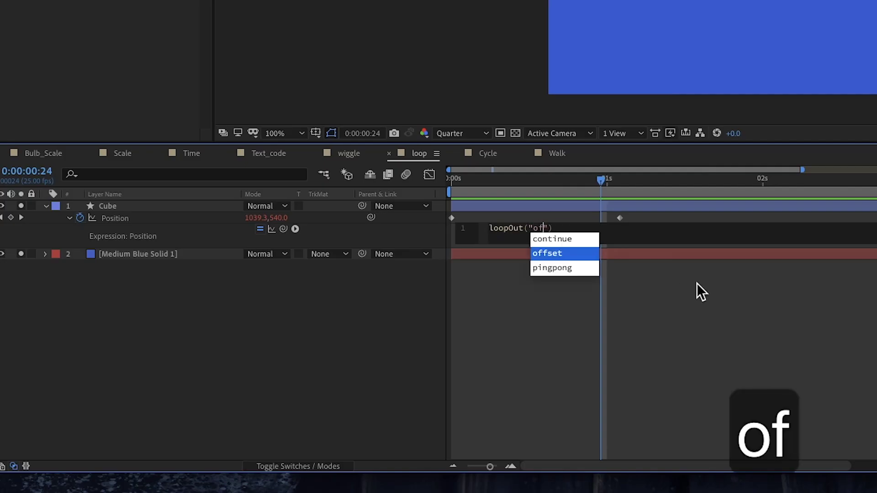
pyautogui.press('Return')
# - Preview the Cube's offset loop from the start of the timeline and return to frame zero
pyautogui.click(533, 182)
pyautogui.moveTo(274, 334); pyautogui.dragTo(127, 429)
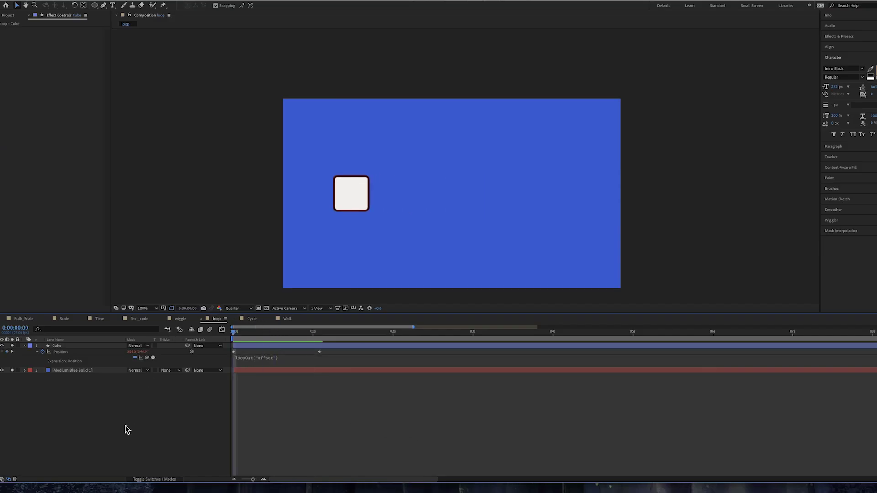
pyautogui.press('space')
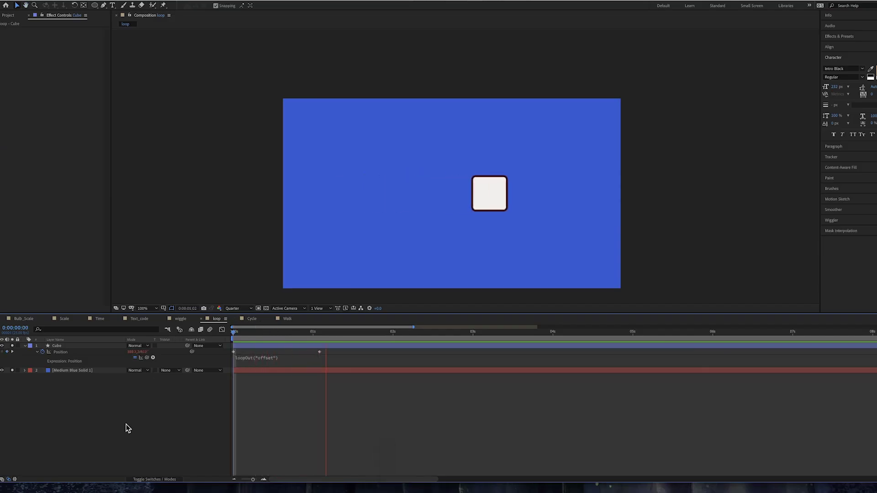
pyautogui.press('space')
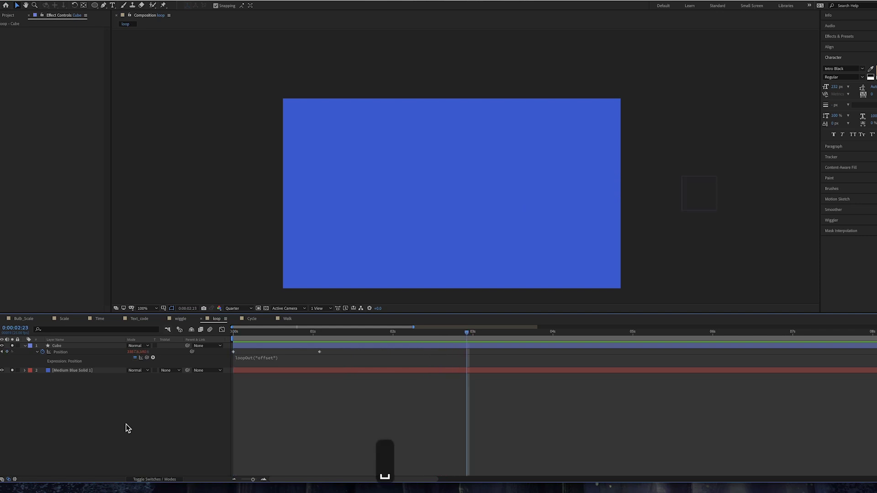
pyautogui.moveTo(271, 339); pyautogui.dragTo(367, 339)
pyautogui.press('super+z')
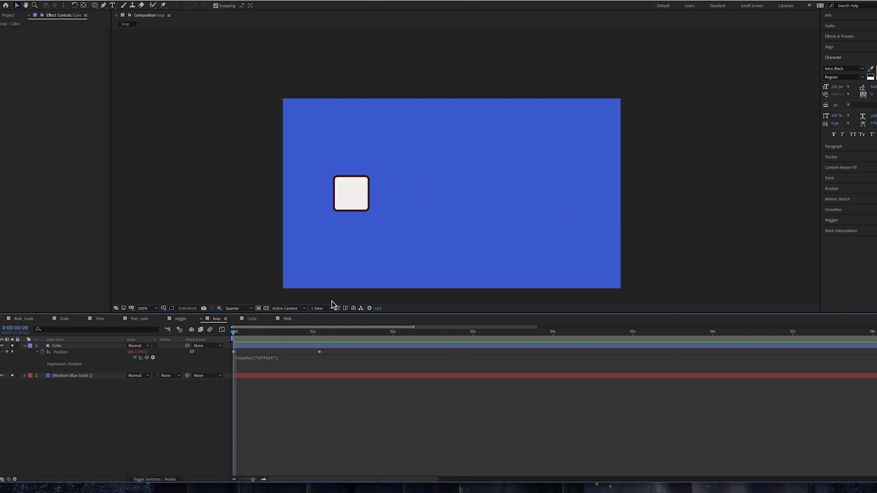
# - Preview the animation in the Walk composition, and open the Cycle composition to play its nested Walk layer
pyautogui.click(286, 319)
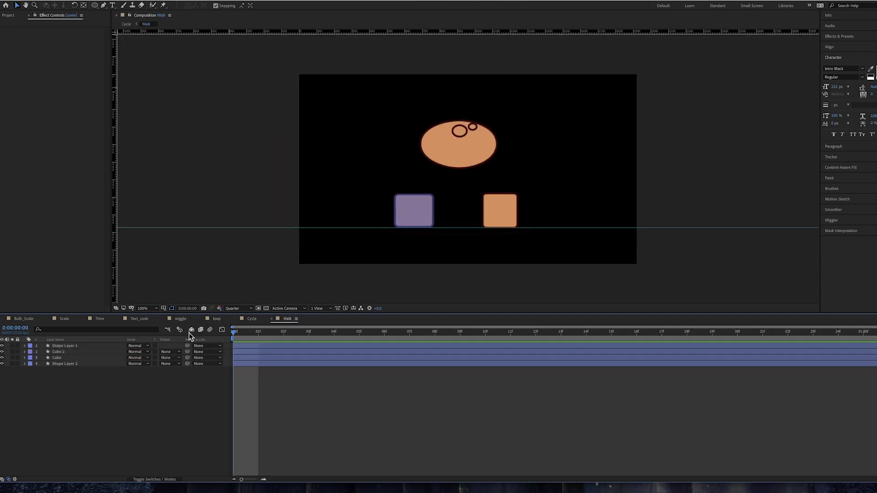
pyautogui.press('space')
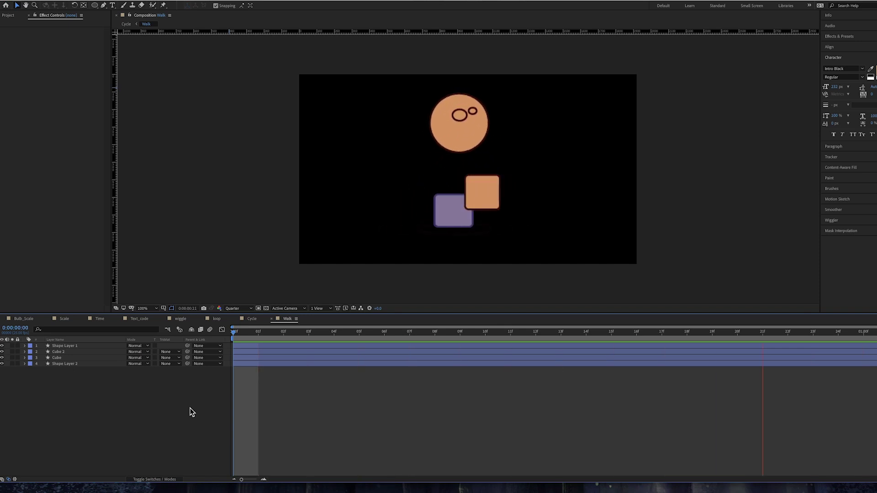
pyautogui.press('space')
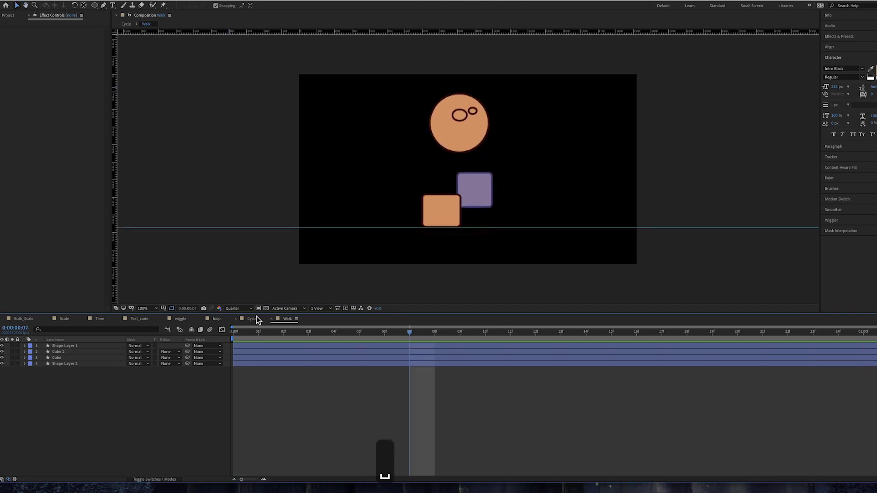
pyautogui.click(252, 319)
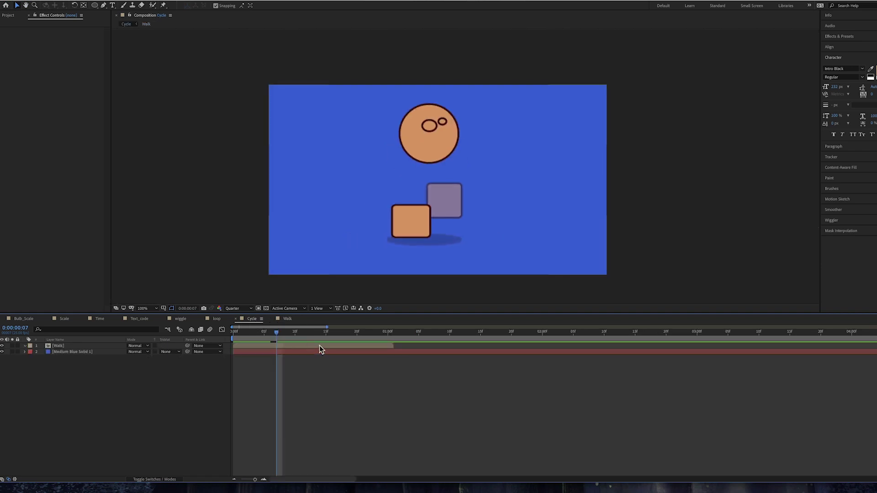
pyautogui.press('space')
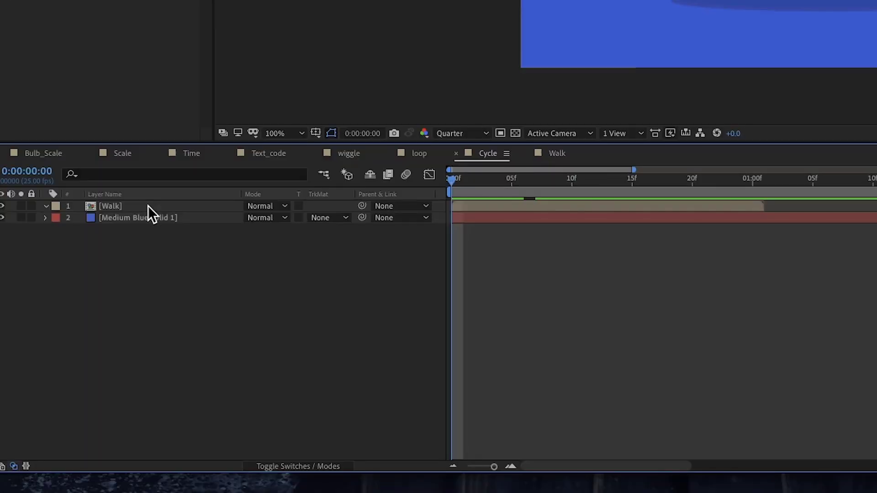
# - Enable time remapping on the Walk layer in the Cycle composition and scrub through it to 0:00:00:23
pyautogui.rightClick(76, 345)
pyautogui.moveTo(105, 344)
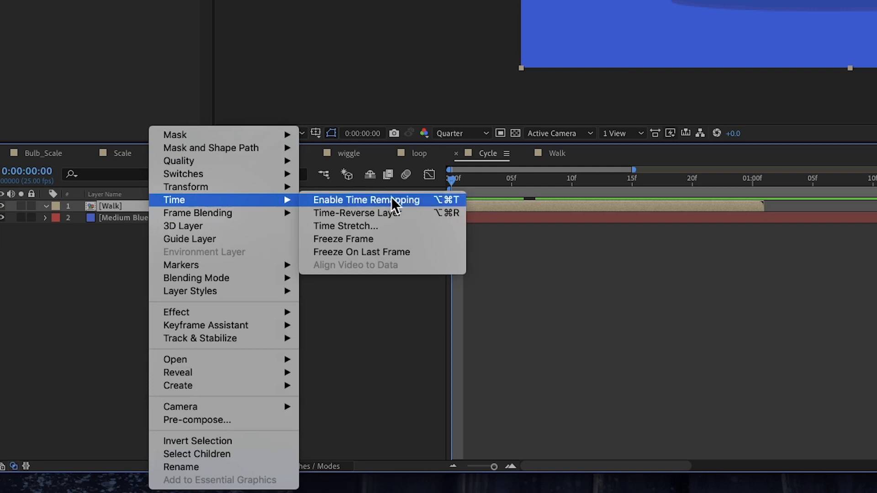
pyautogui.click(410, 200)
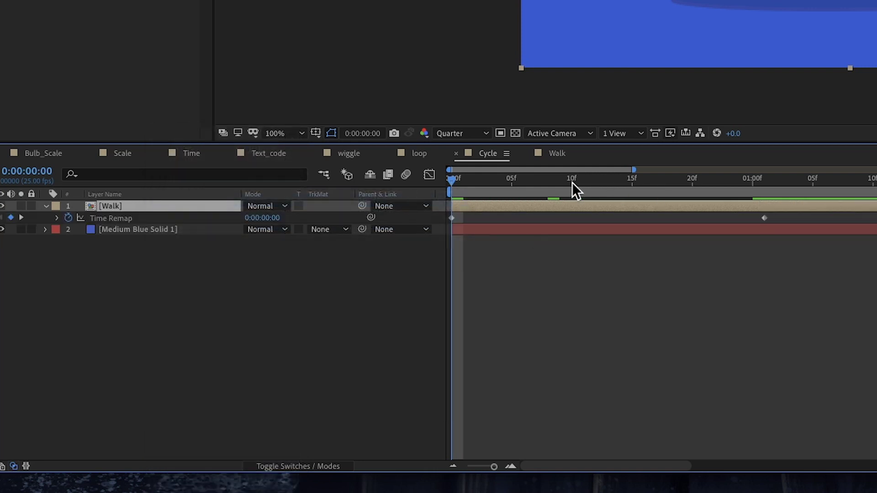
pyautogui.moveTo(487, 179); pyautogui.dragTo(728, 184)
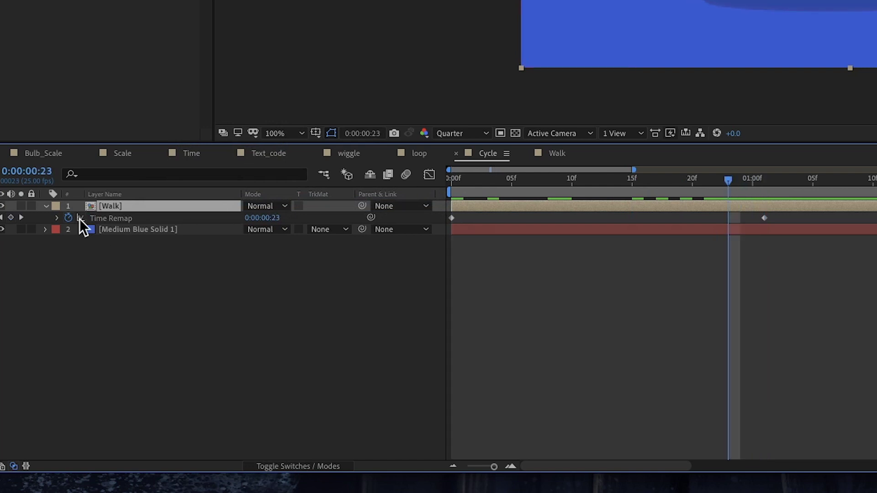
# - Add the expression loopOut("cycle") to the Walk layer's Time Remap property
pyautogui.keyDown('alt'); pyautogui.click(68, 218); pyautogui.keyUp('alt')
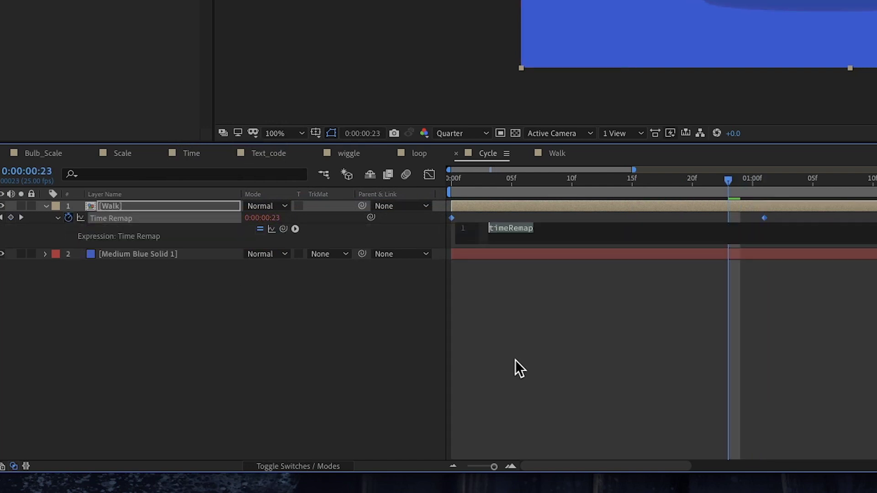
pyautogui.write('loo')
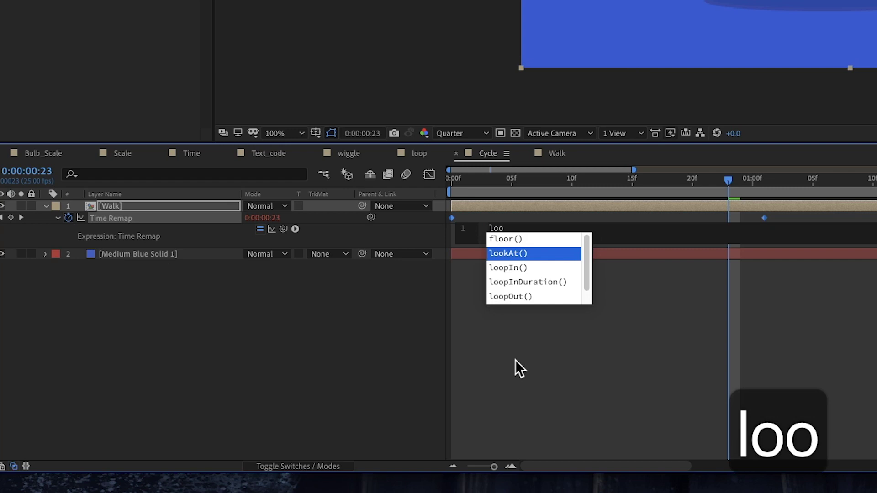
pyautogui.press('Down')
pyautogui.press('Down')
pyautogui.press('Down')
pyautogui.press('Return')
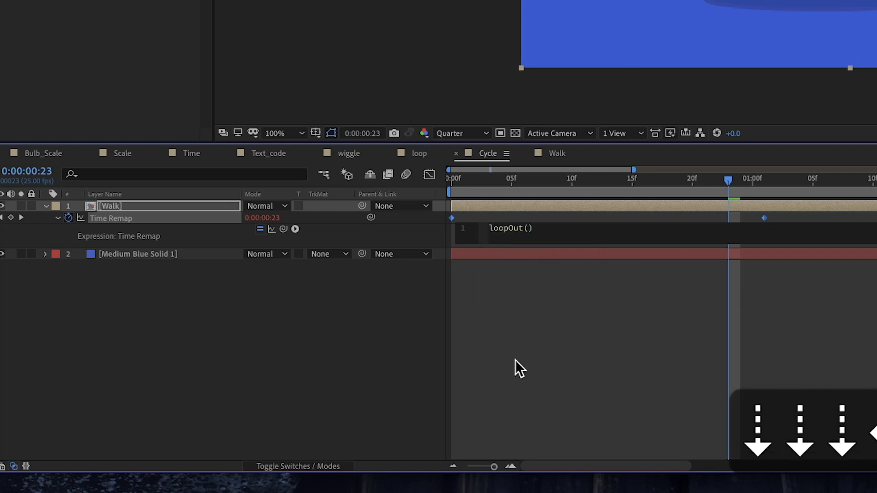
pyautogui.write('"')
pyautogui.press('Down')
pyautogui.press('Return')
pyautogui.click(515, 360)
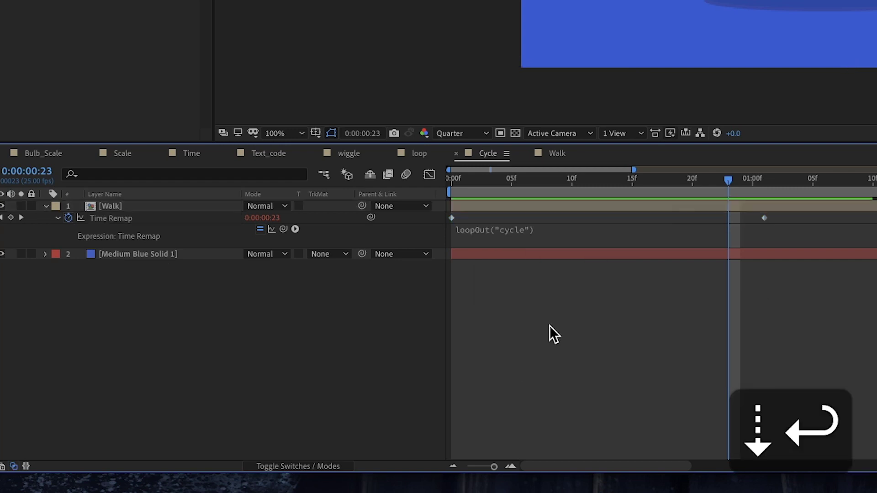
# - Preview the looping walk and move the current time to the last Time Remap keyframe at 0:00:01:01
pyautogui.press('space')
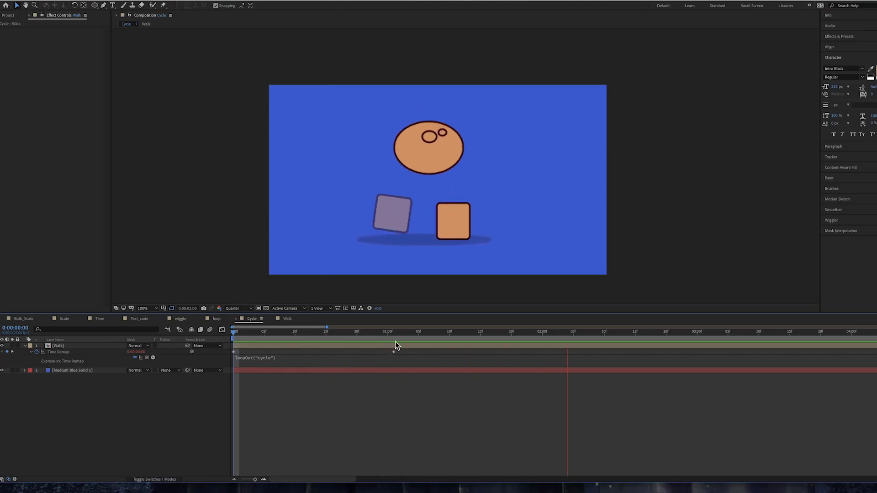
pyautogui.press('space')
pyautogui.moveTo(399, 331)
pyautogui.mouseDown()
pyautogui.moveTo(371, 332)
pyautogui.moveTo(399, 333)
pyautogui.moveTo(392, 333)
pyautogui.mouseUp()
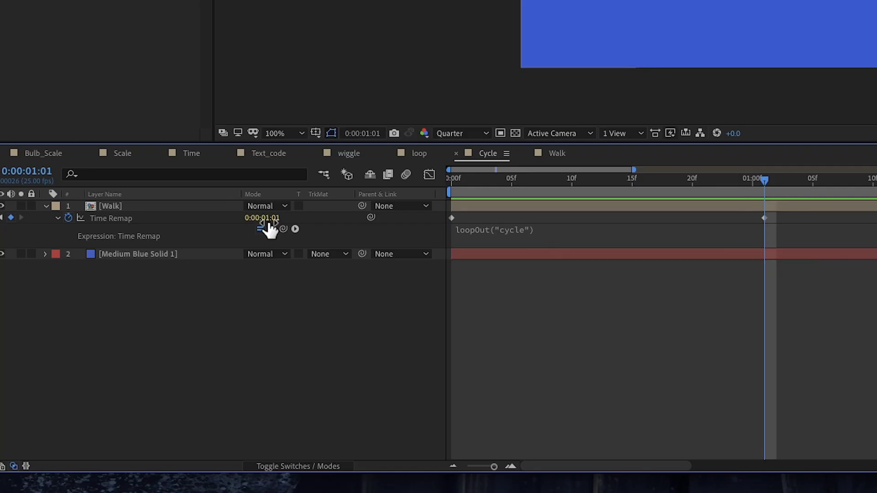
# - Check the final frames of the Walk composition and play it back
pyautogui.click(557, 153)
pyautogui.press('pageup')
pyautogui.press('pageup')
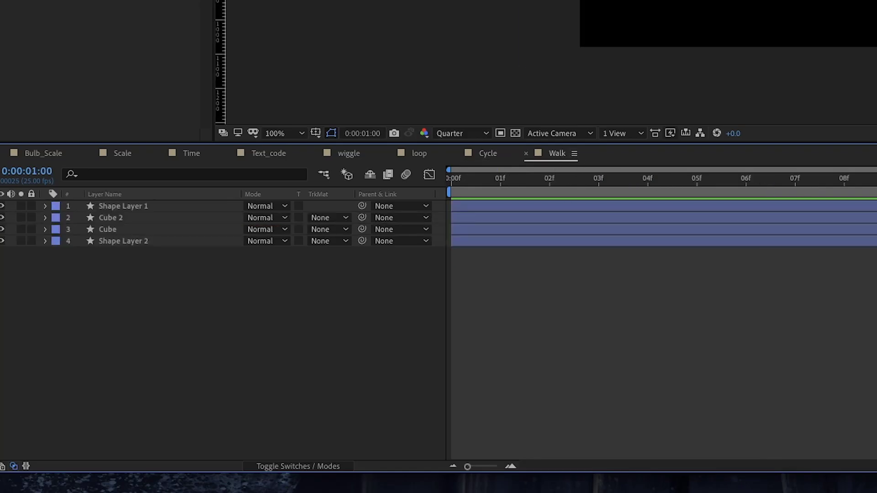
pyautogui.press('space')
pyautogui.press('space')
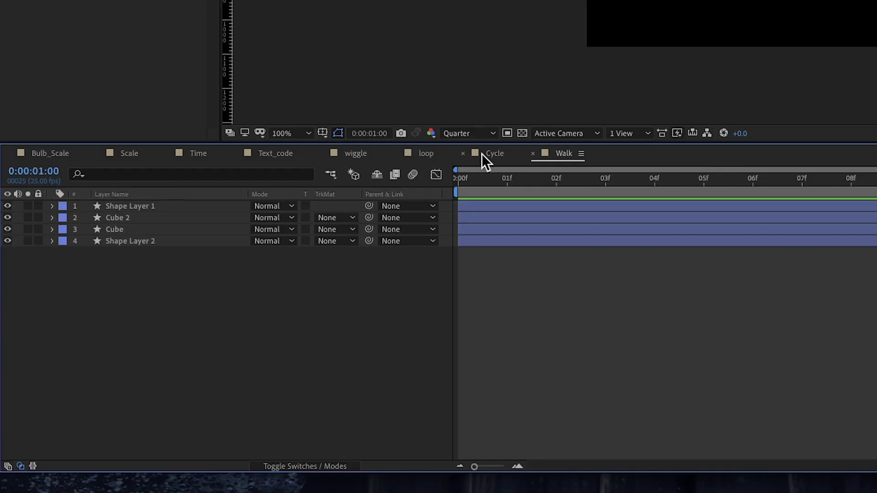
# - In the Cycle composition, add a Time Remap keyframe at 0:00:01:00 and delete the one at 0:00:01:01
pyautogui.click(493, 154)
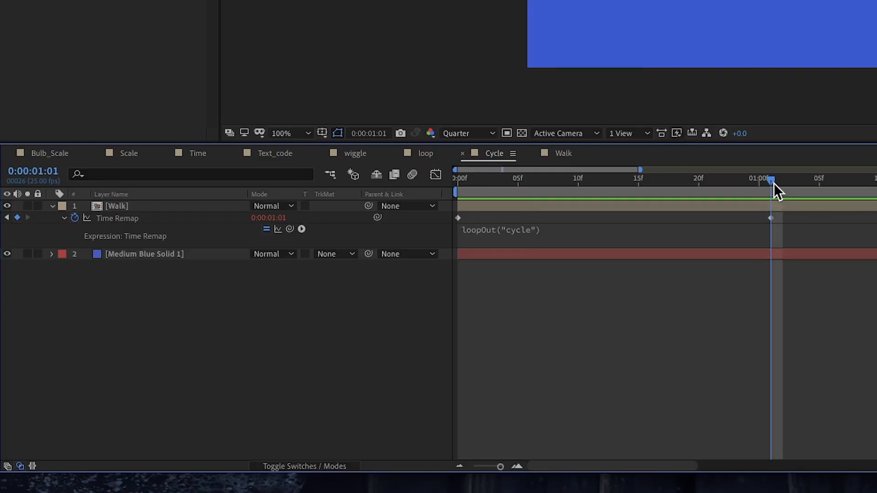
pyautogui.press('super+Left')
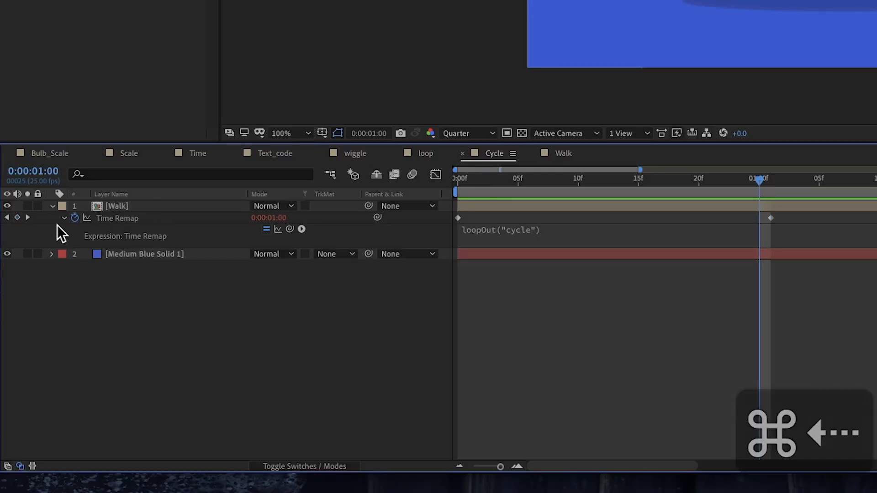
pyautogui.click(17, 217)
pyautogui.moveTo(783, 218); pyautogui.dragTo(769, 220)
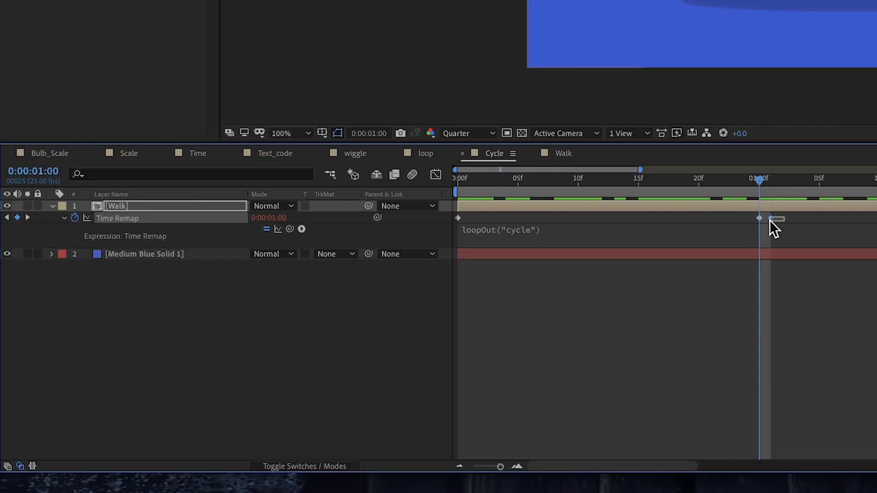
pyautogui.press('BackSpace')
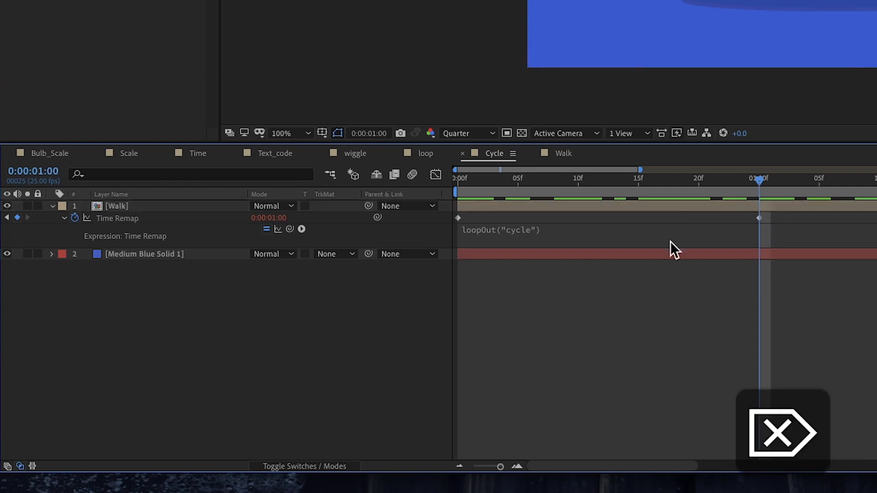
# - Preview the walk loop from frame zero and extend the work area past the two-second mark
pyautogui.moveTo(742, 183); pyautogui.dragTo(459, 179)
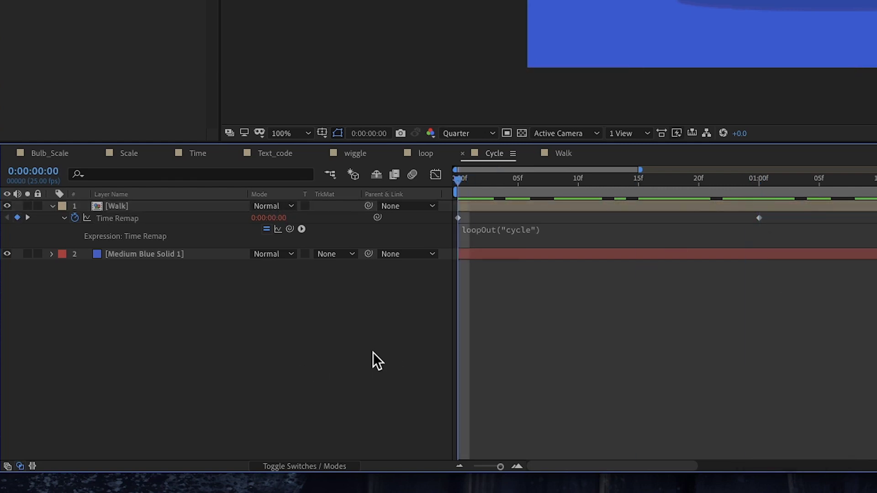
pyautogui.press('space')
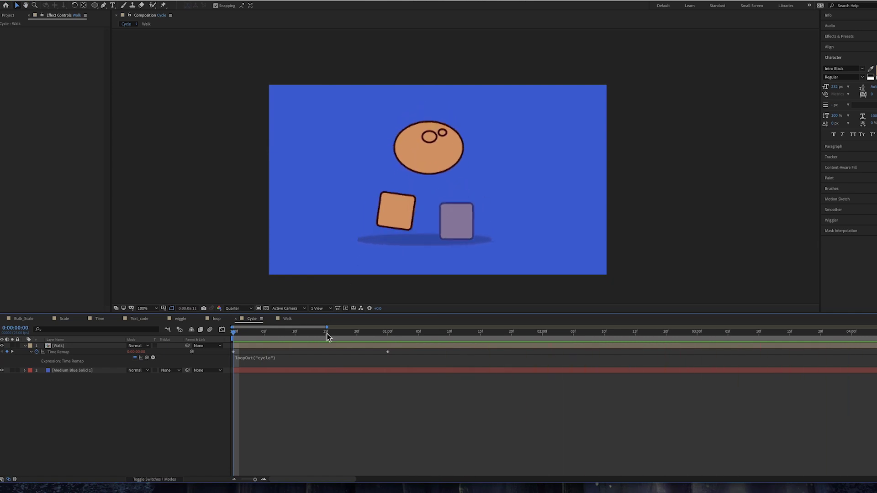
pyautogui.moveTo(327, 327); pyautogui.dragTo(587, 325)
pyautogui.press('space')
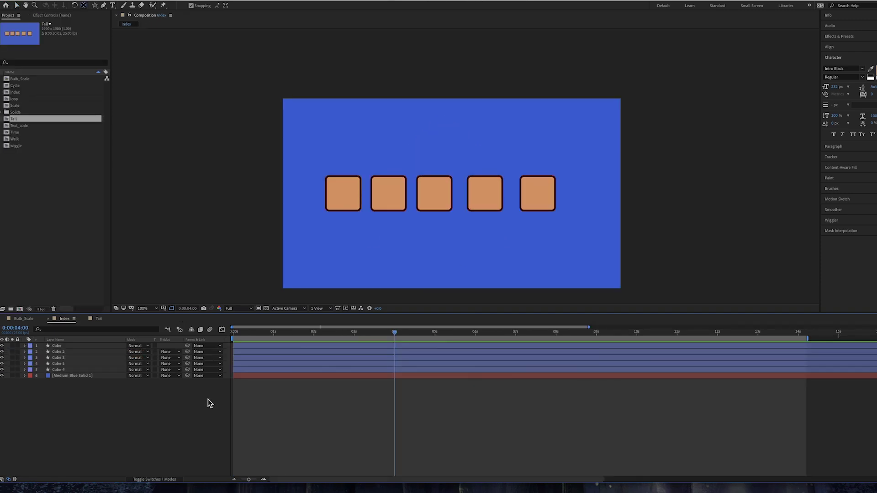
# - Create an empty text layer above the cubes in the Index composition and give its Source Text the expression index
pyautogui.click(462, 164)
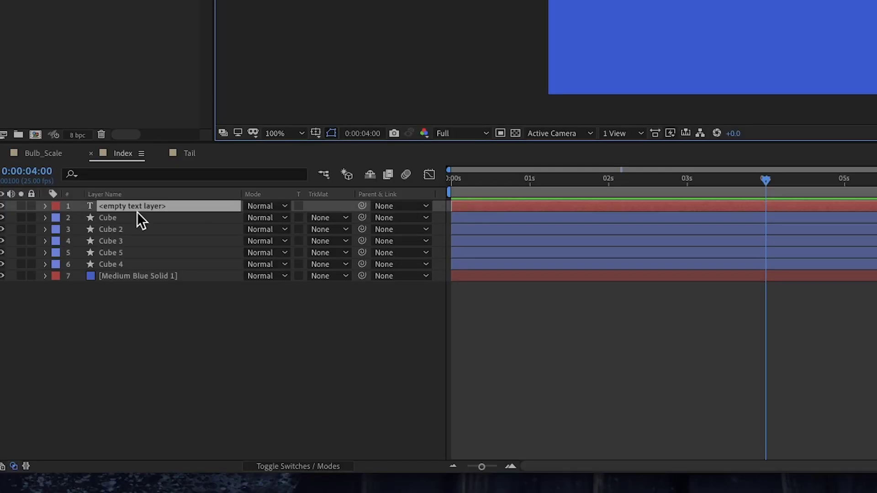
pyautogui.click(45, 207)
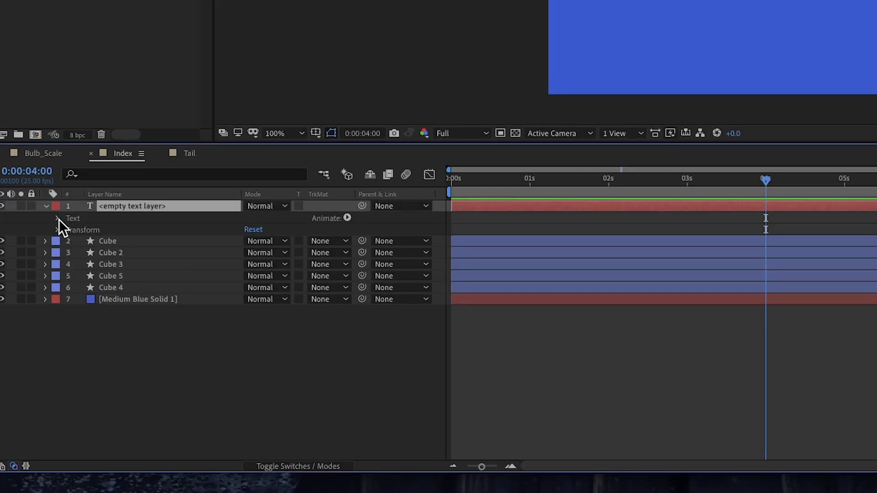
pyautogui.click(57, 219)
pyautogui.keyDown('alt'); pyautogui.click(79, 229); pyautogui.keyUp('alt')
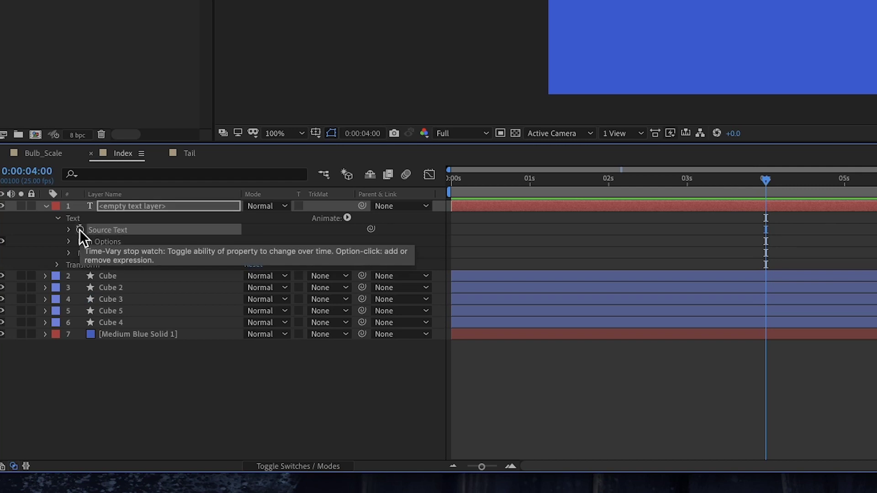
pyautogui.write('index')
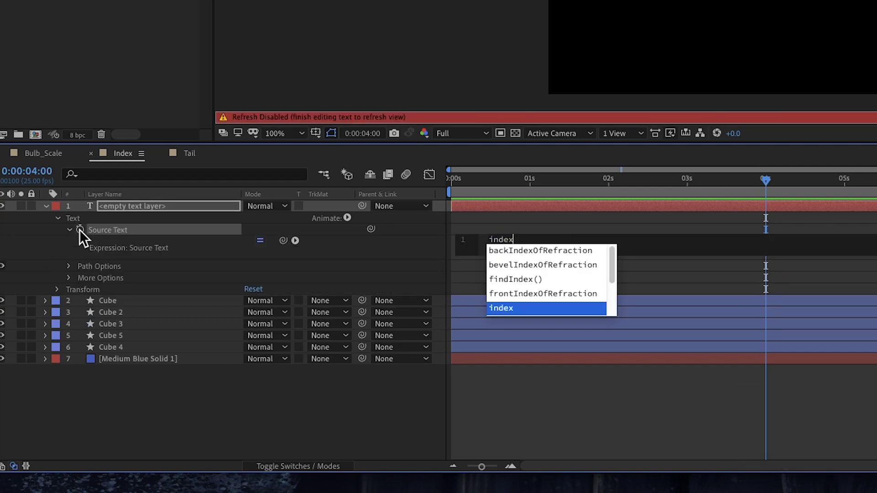
pyautogui.press('Return')
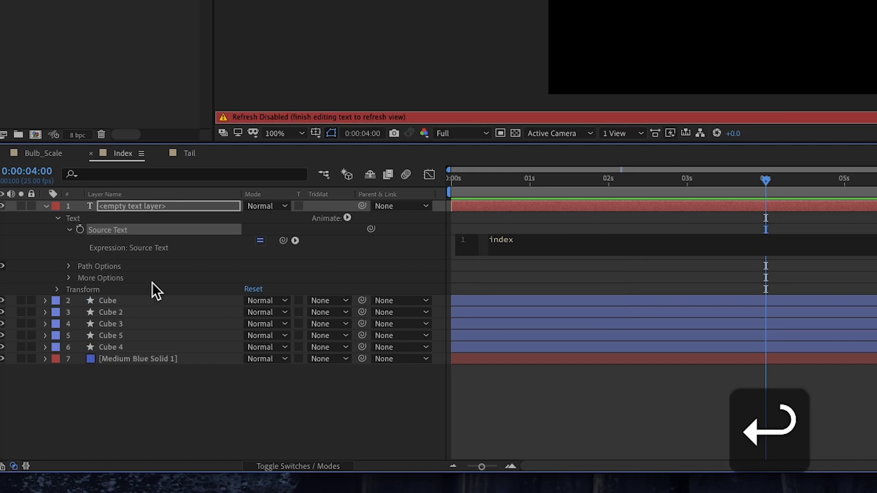
pyautogui.click(470, 415)
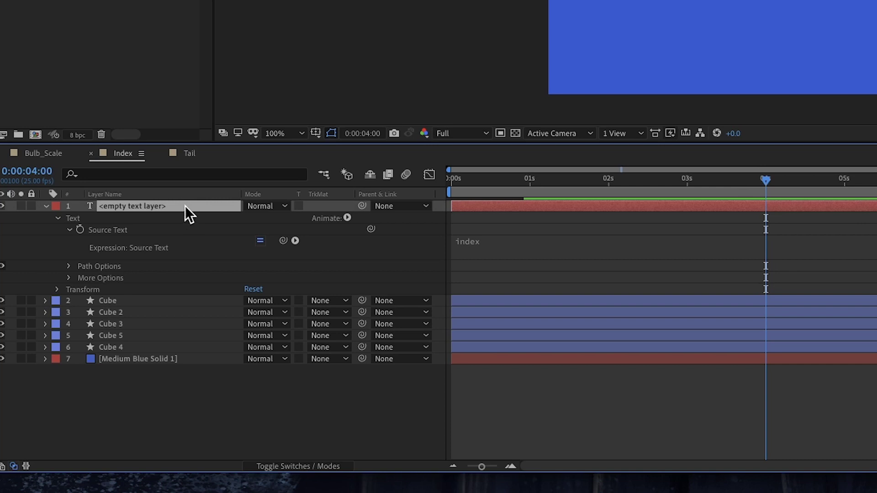
# - Move the text layer below Cube 2 and further down below Cube 5 in the layer stack, and delete it
pyautogui.moveTo(98, 350); pyautogui.dragTo(99, 404)
pyautogui.moveTo(191, 318); pyautogui.dragTo(192, 319)
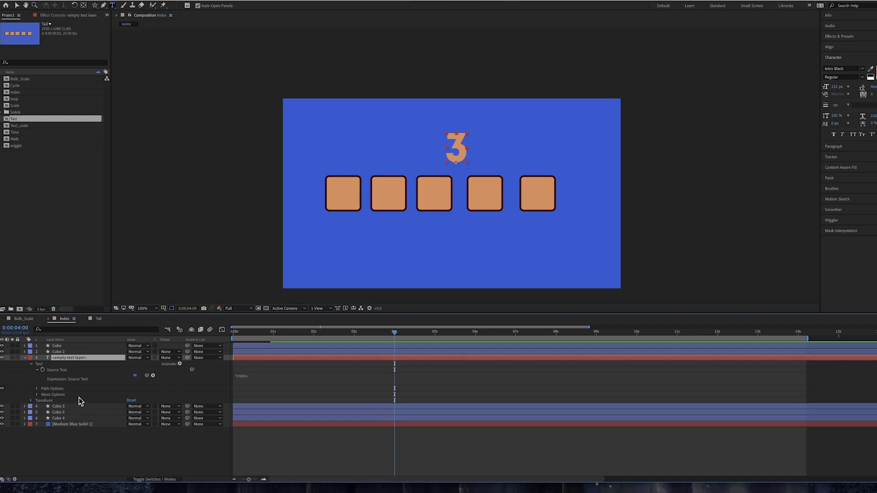
pyautogui.moveTo(81, 361); pyautogui.dragTo(86, 416)
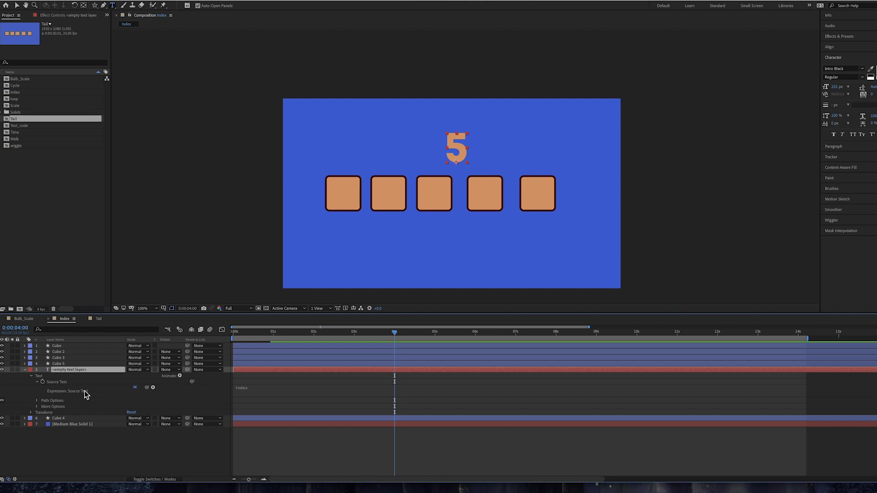
pyautogui.press('Delete')
# - Return to the start of the timeline, reveal the Cube layer's Scale keyframes and preview the animation
pyautogui.moveTo(316, 338); pyautogui.dragTo(233, 337)
pyautogui.press('s')
pyautogui.press('space')
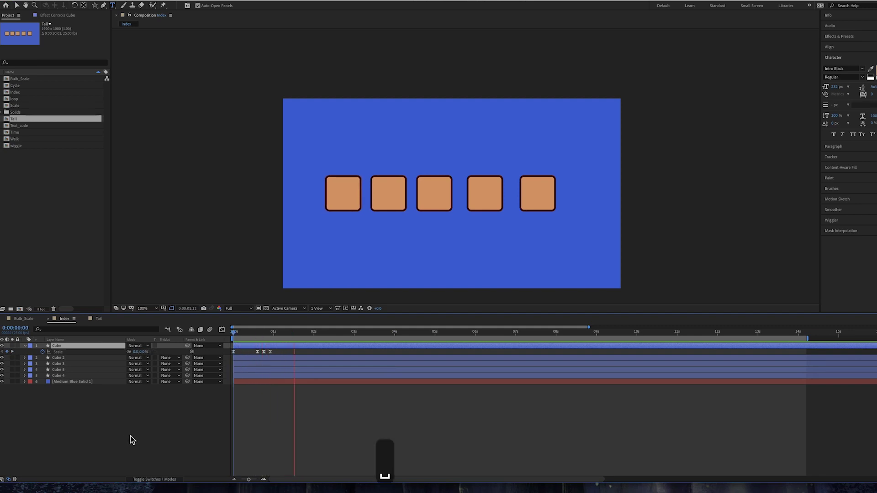
# - Add an expression to Cube 2's Scale that links it to the Cube layer's Scale
pyautogui.click(28, 359)
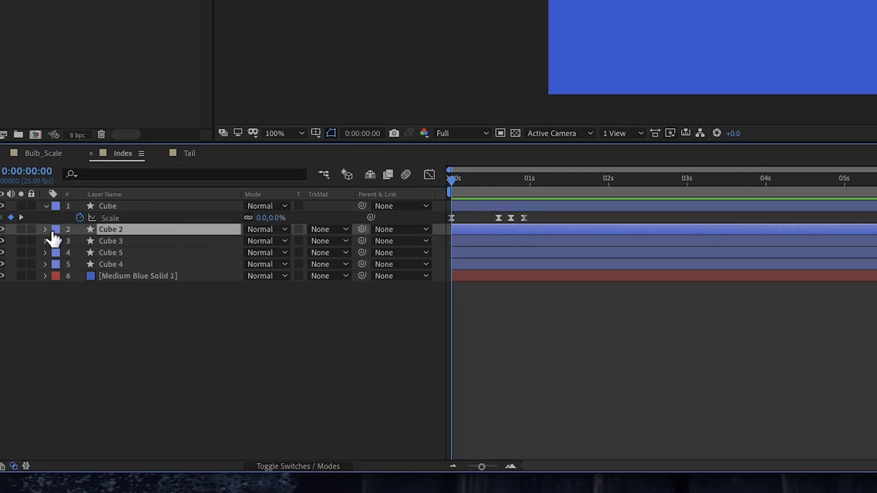
pyautogui.click(50, 232)
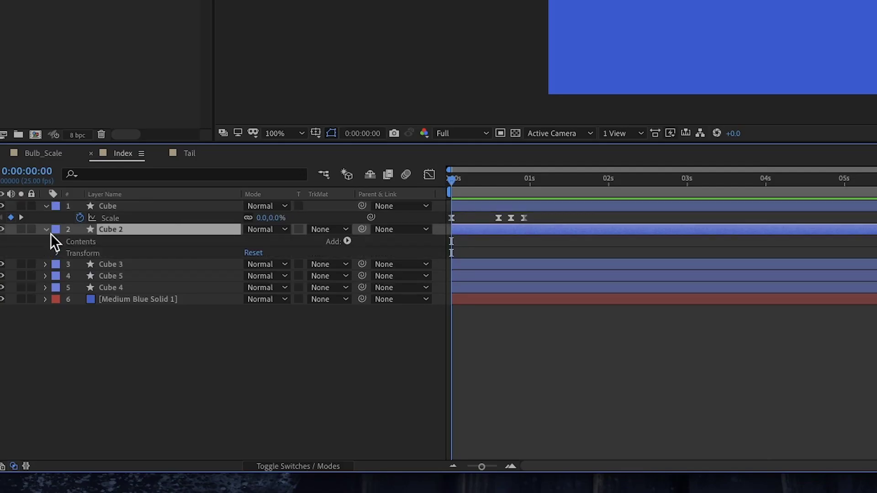
pyautogui.press('s')
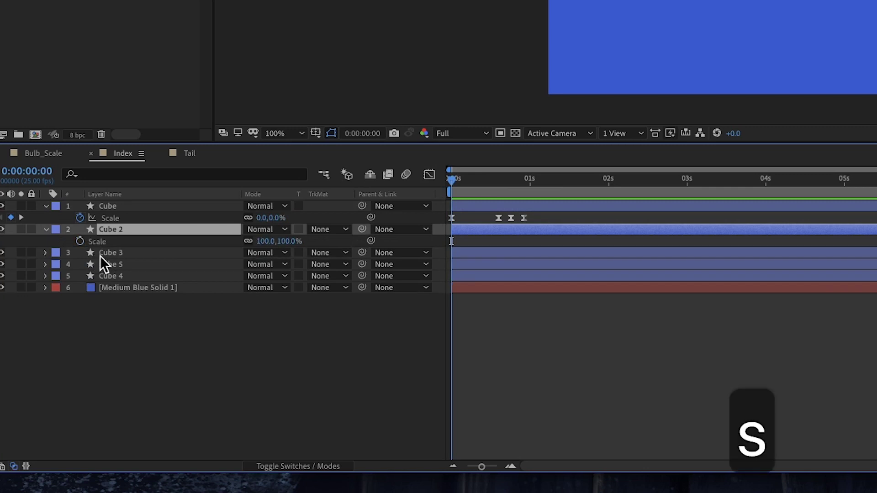
pyautogui.keyDown('alt'); pyautogui.click(80, 241); pyautogui.keyUp('alt')
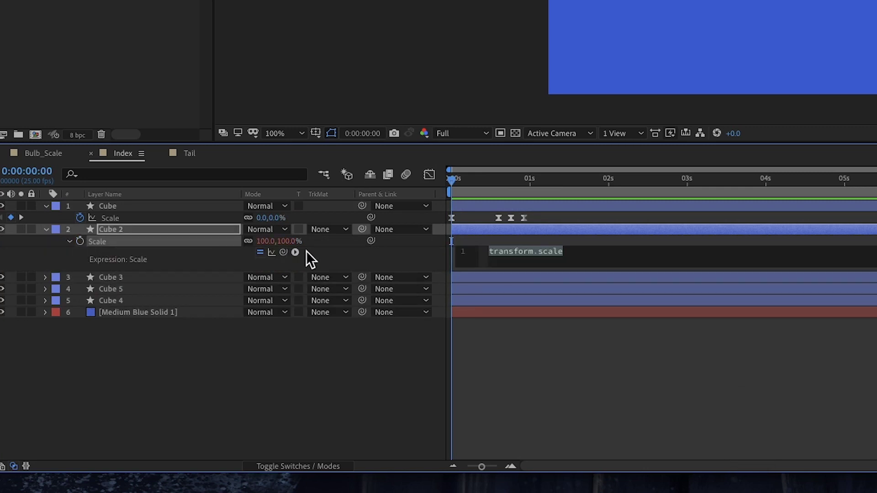
pyautogui.moveTo(284, 253); pyautogui.dragTo(158, 220)
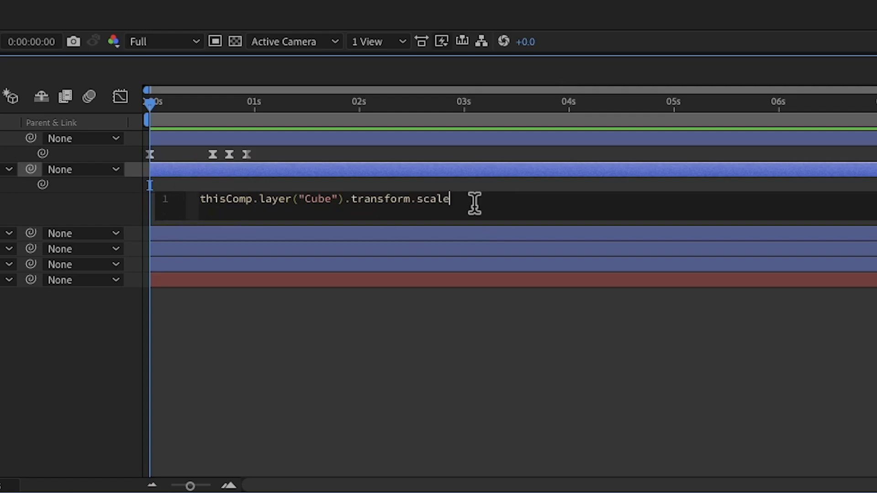
# - Append .valueAtTime(0) to Cube 2's Scale expression that references the Cube layer's Scale
pyautogui.write('.val')
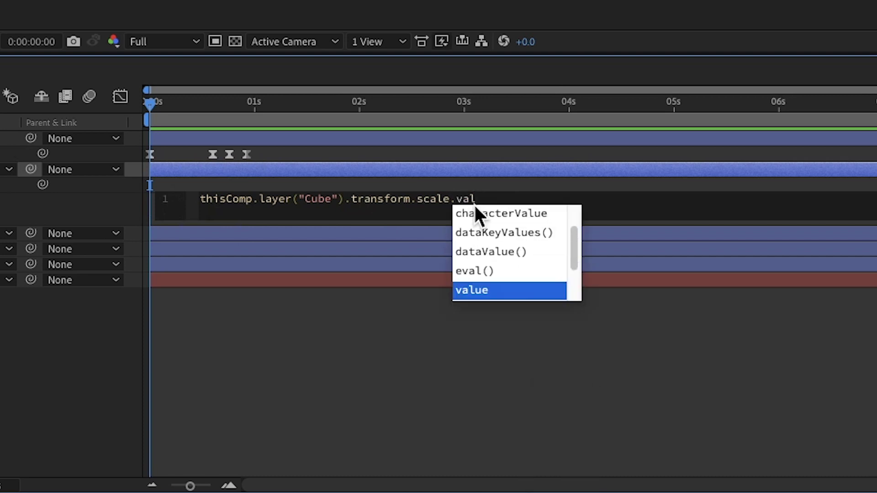
pyautogui.write('ue')
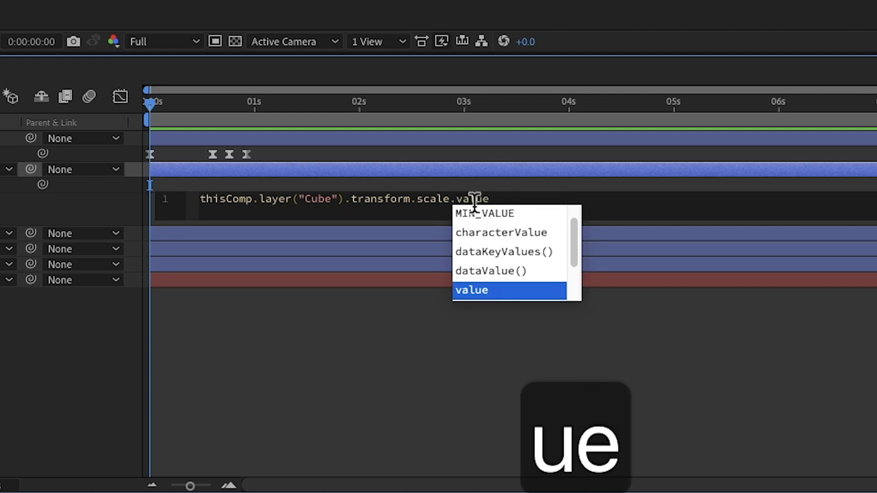
pyautogui.write('A')
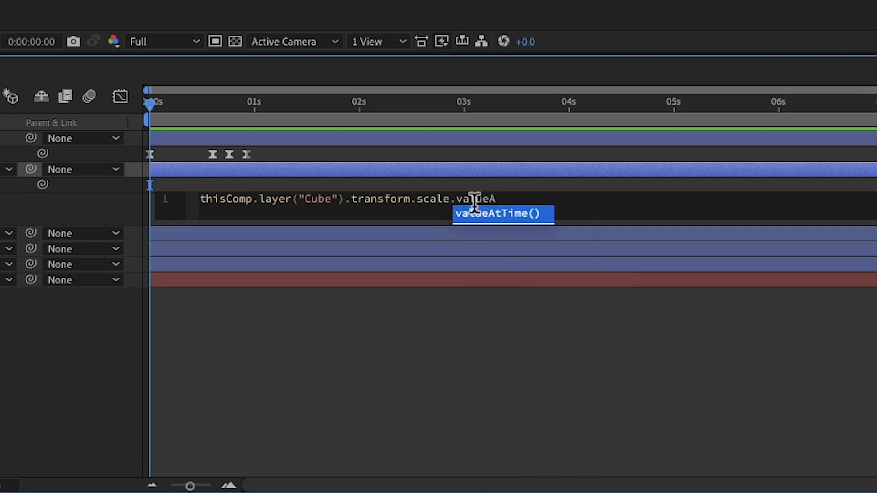
pyautogui.press('Return')
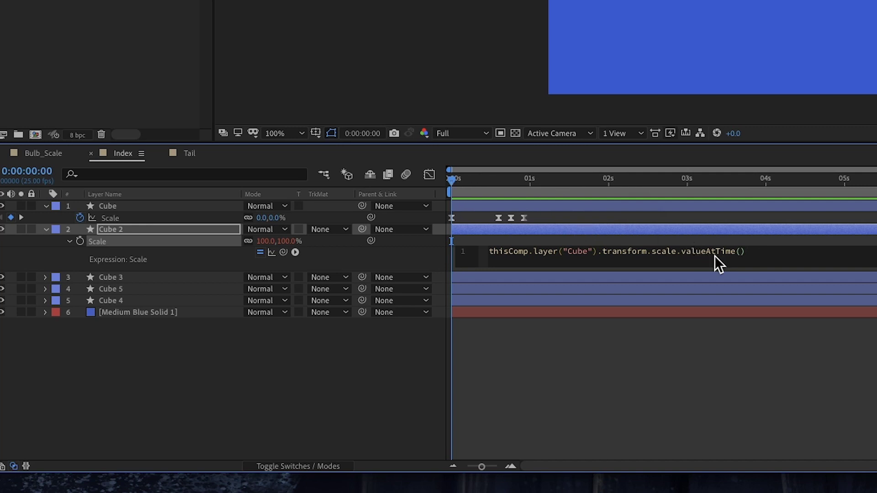
pyautogui.write('0')
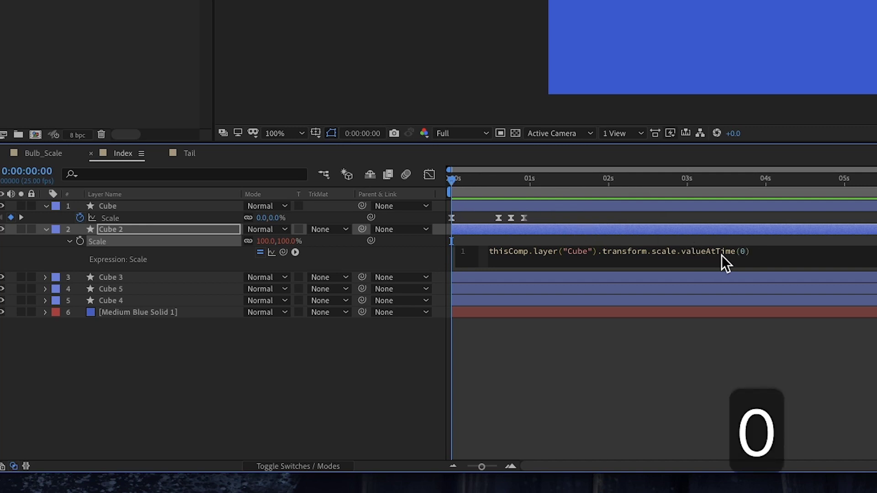
pyautogui.click(701, 344)
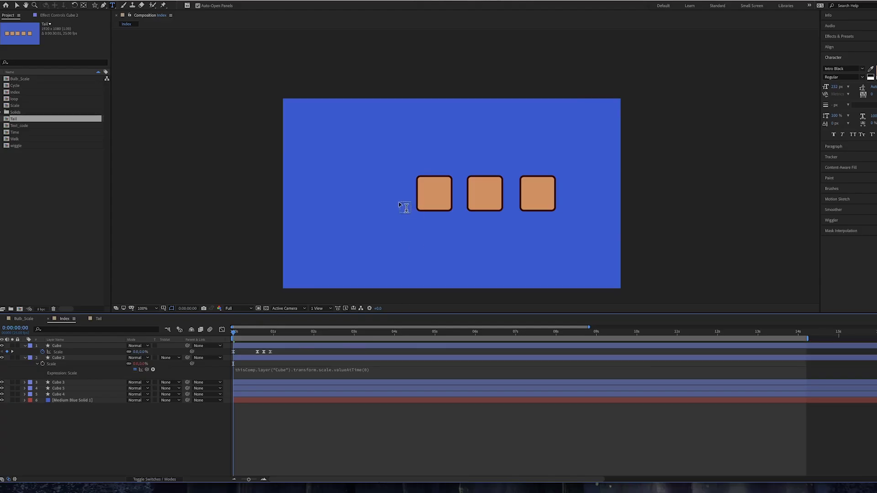
# - Set the valueAtTime argument in Cube 2's Scale expression to 1
pyautogui.click(384, 376)
pyautogui.press('BackSpace')
pyautogui.write('1')
pyautogui.press('KP_Enter')
# - Replace the valueAtTime argument in Cube 2's Scale expression with time and check the cubes at 0:00:01:08
pyautogui.click(396, 372)
pyautogui.doubleClick(384, 369)
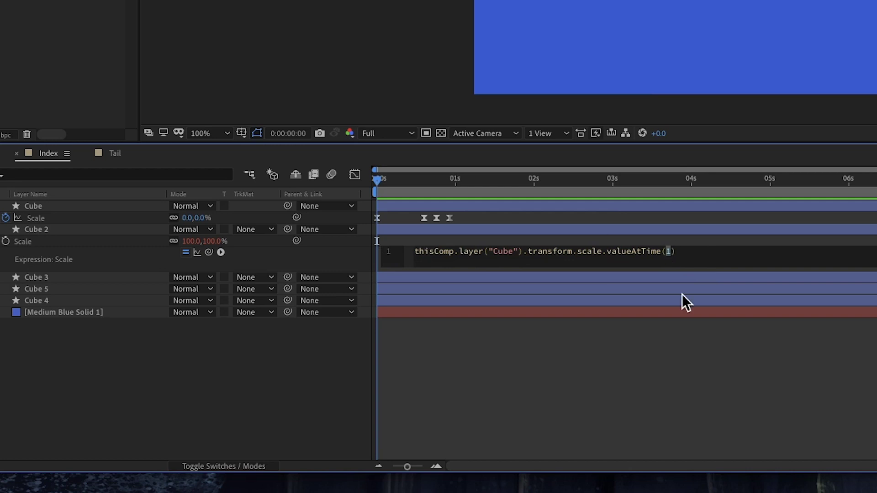
pyautogui.write('time')
pyautogui.press('KP_Enter')
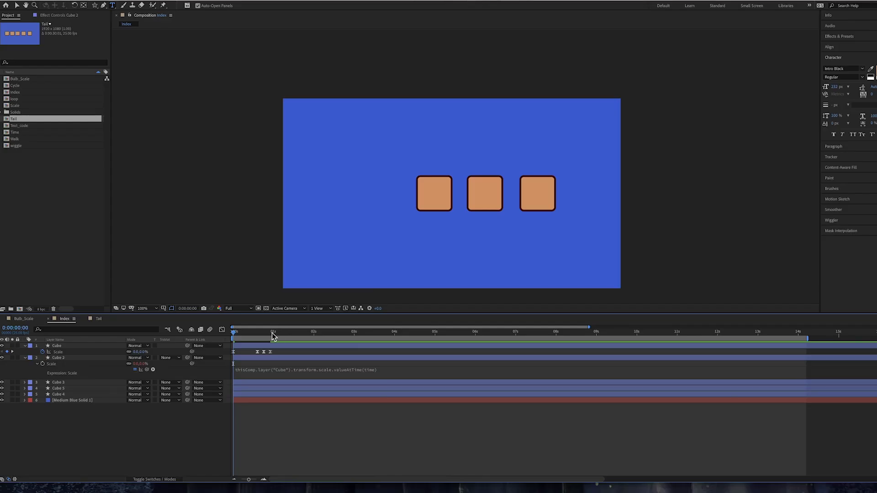
pyautogui.click(287, 332)
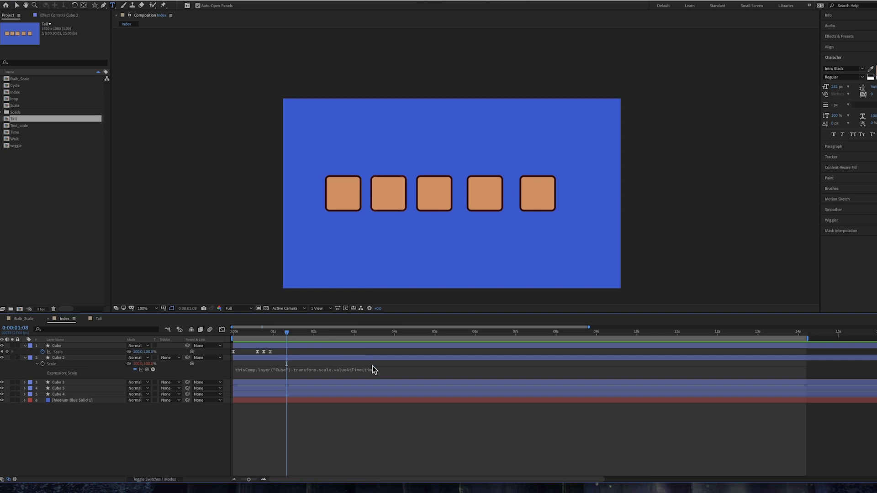
# - Delay Cube 2's scale animation by one second by making its valueAtTime argument time-1
pyautogui.click(386, 371)
pyautogui.click(392, 371)
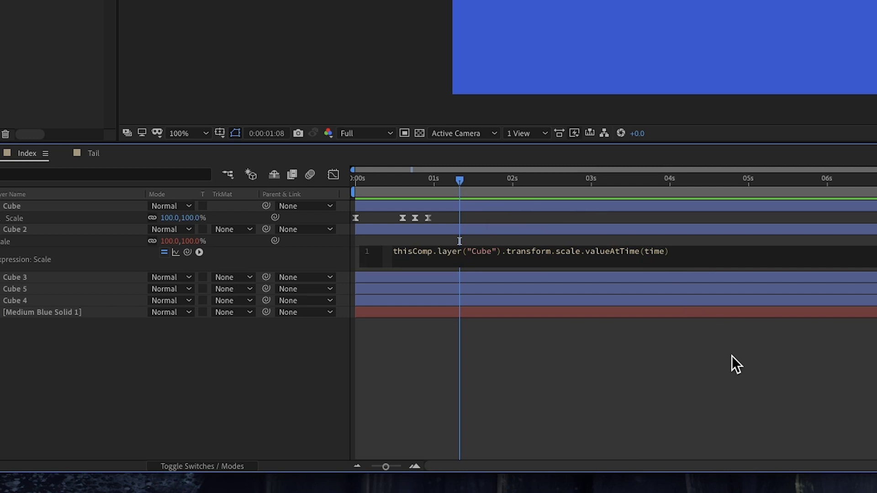
pyautogui.write('-1')
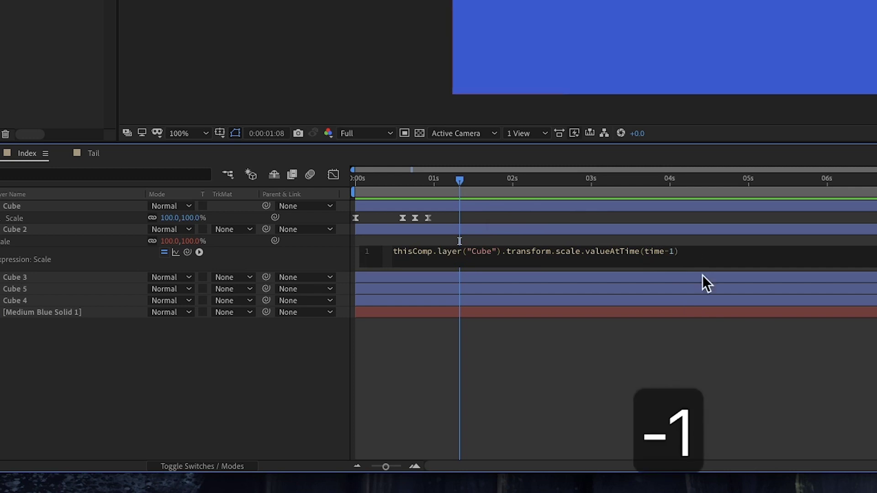
pyautogui.click(502, 376)
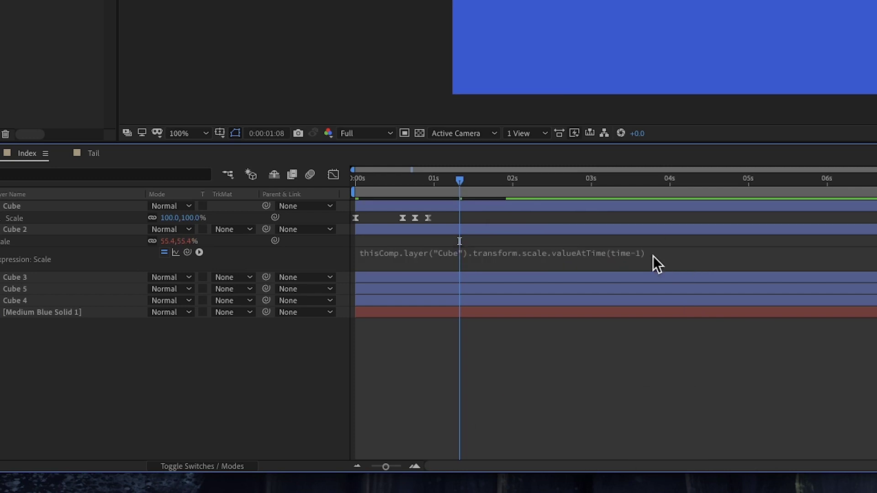
# - Preview the one-second delay between the first two cubes from the start and scrub to 0:00:01:24
pyautogui.moveTo(460, 182); pyautogui.dragTo(303, 180)
pyautogui.press('space')
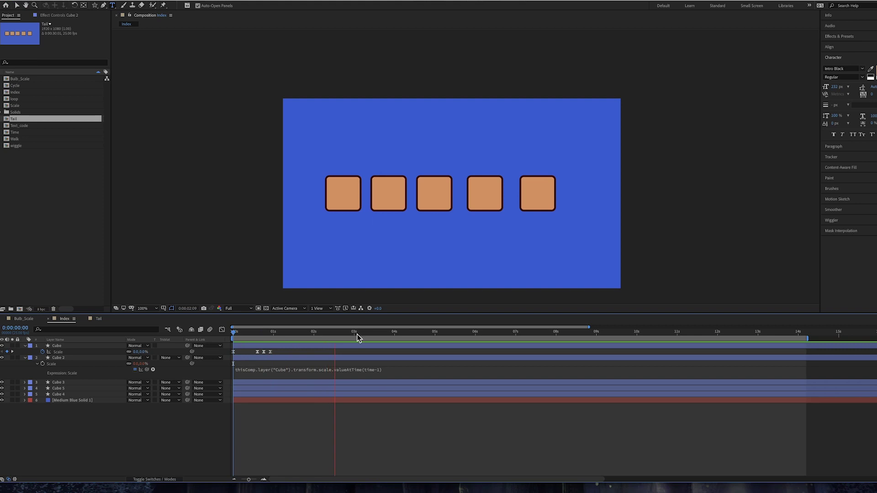
pyautogui.press('space')
pyautogui.click(282, 337)
pyautogui.moveTo(282, 337); pyautogui.dragTo(313, 337)
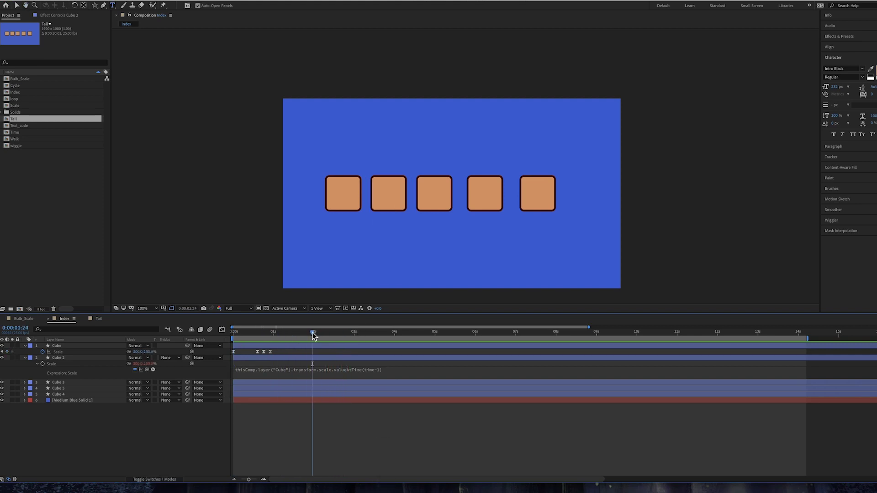
# - Reduce Cube 2's delay to one frame by making its valueAtTime argument time-1/25, and preview the animation
pyautogui.click(396, 372)
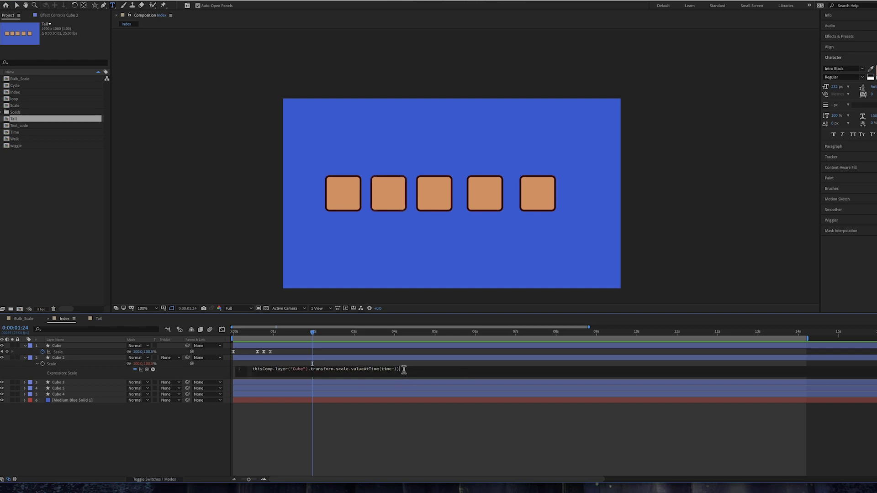
pyautogui.write('1)')
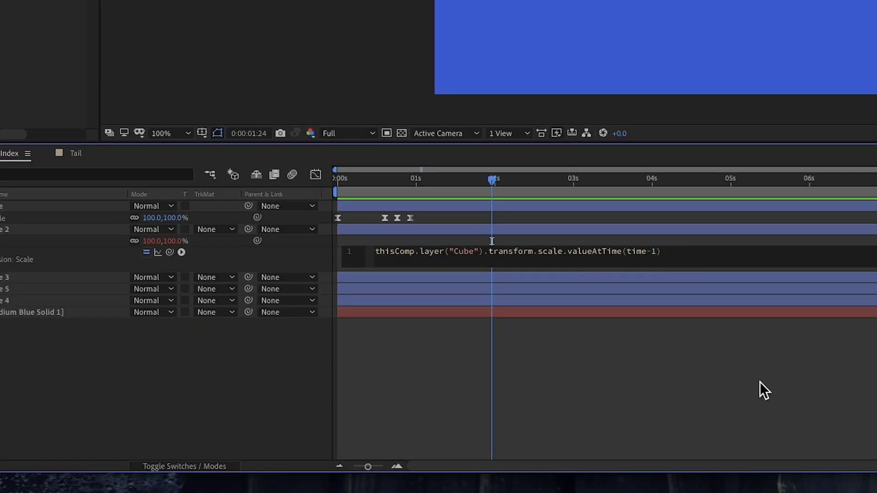
pyautogui.write('/25')
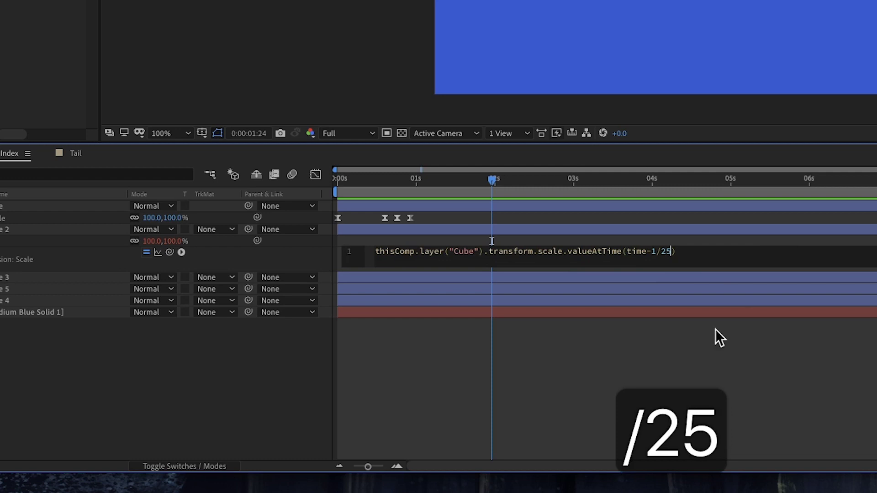
pyautogui.click(632, 361)
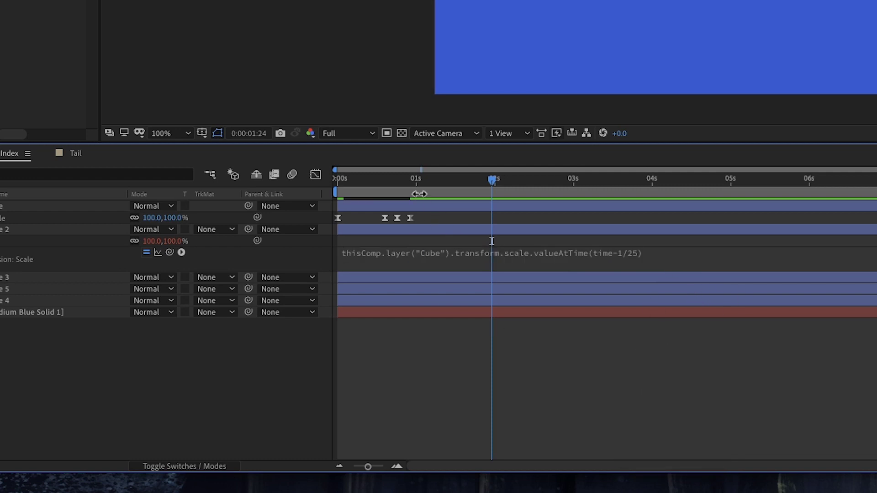
pyautogui.press('space')
pyautogui.press('space')
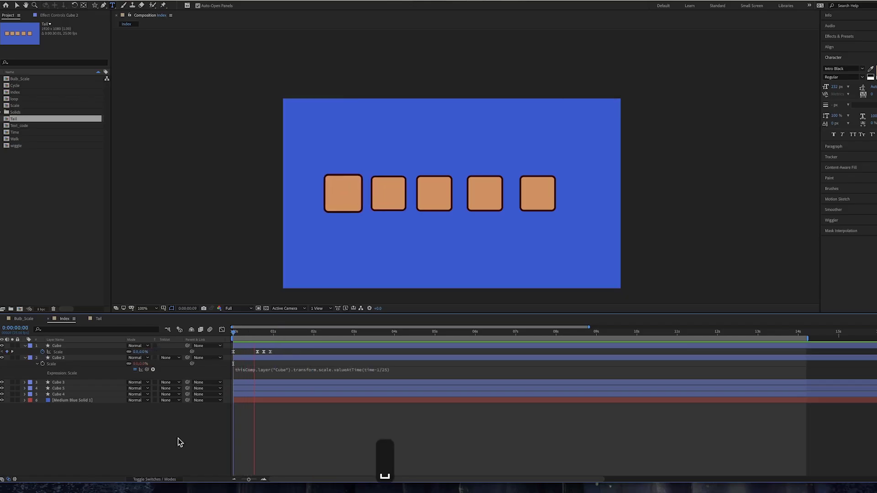
pyautogui.press('space')
# - Set Cube 2's delay to six frames with the argument time-6/25 and preview the animation
pyautogui.click(397, 371)
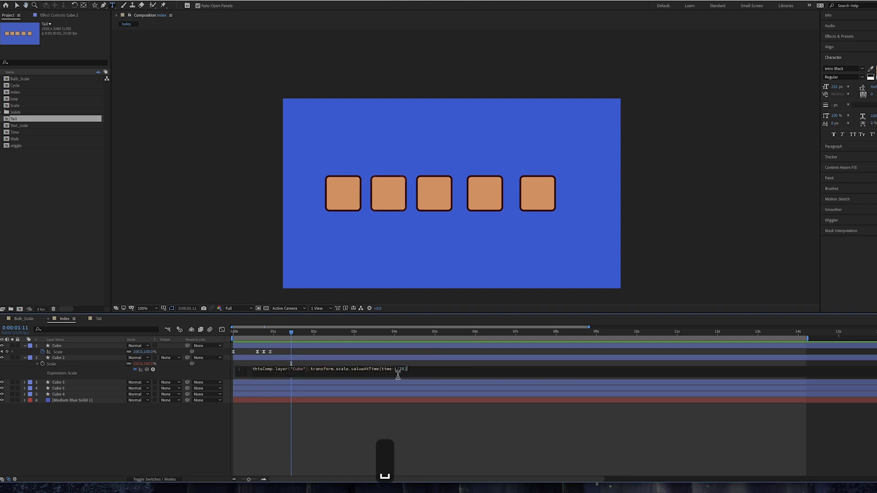
pyautogui.doubleClick(395, 370)
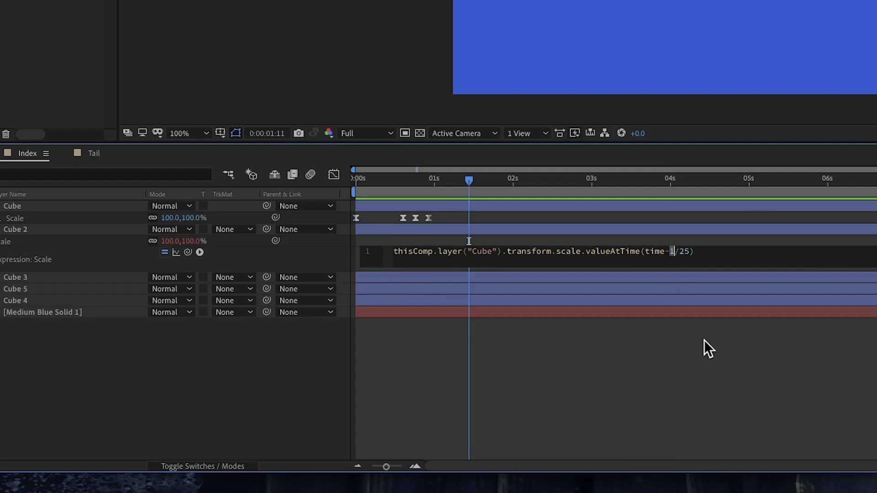
pyautogui.write('6')
pyautogui.click(724, 353)
pyautogui.press('space')
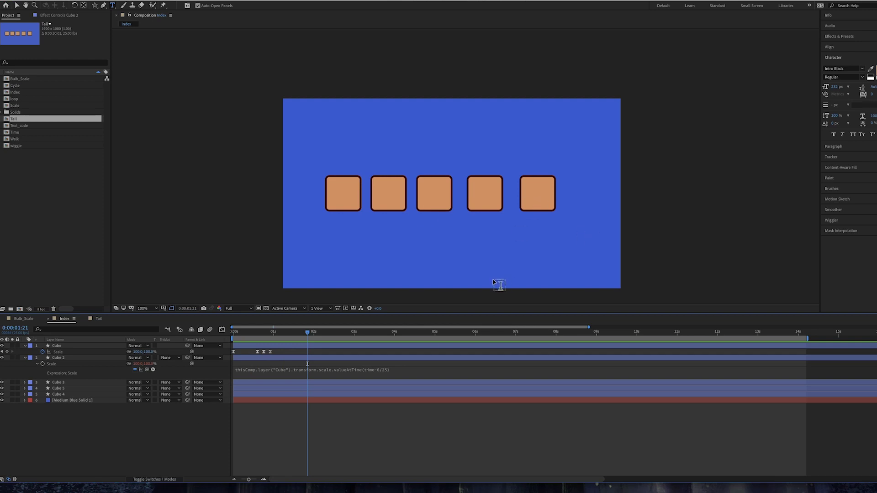
# - Replace the frame number in Cube 2's Scale expression with index, so the argument reads time-index/25
pyautogui.click(410, 372)
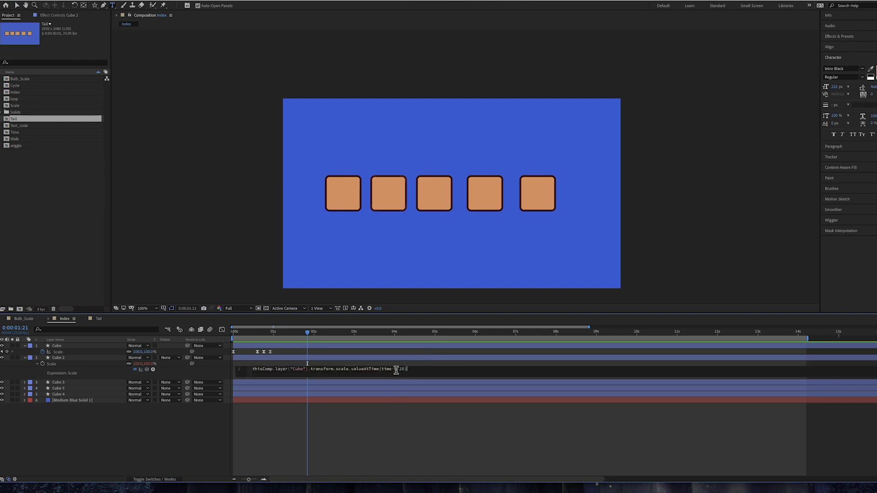
pyautogui.press('Left')
pyautogui.press('Left')
pyautogui.press('Left')
pyautogui.press('Left')
pyautogui.hotkey('shift', 'Left')
pyautogui.write('index')
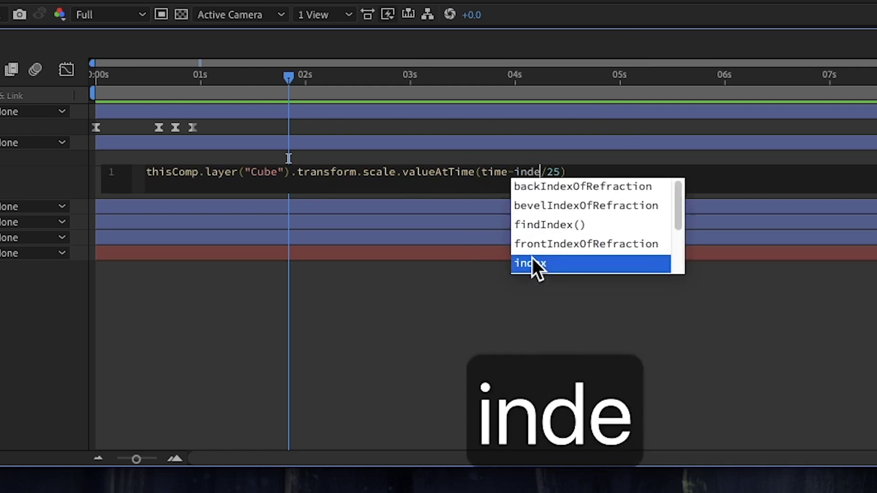
pyautogui.click(446, 287)
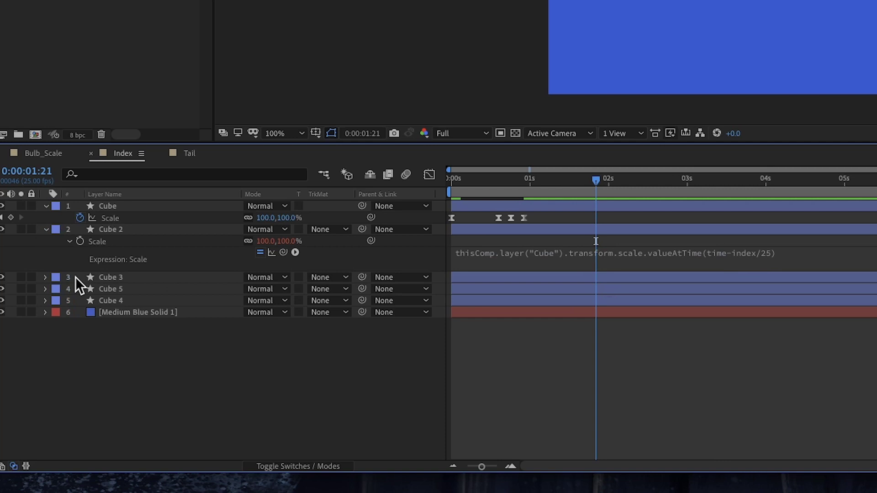
# - Multiply index by 3 in Cube 2's Scale expression, making the argument time-index*3/25
pyautogui.click(862, 259)
pyautogui.click(792, 251)
pyautogui.write('*')
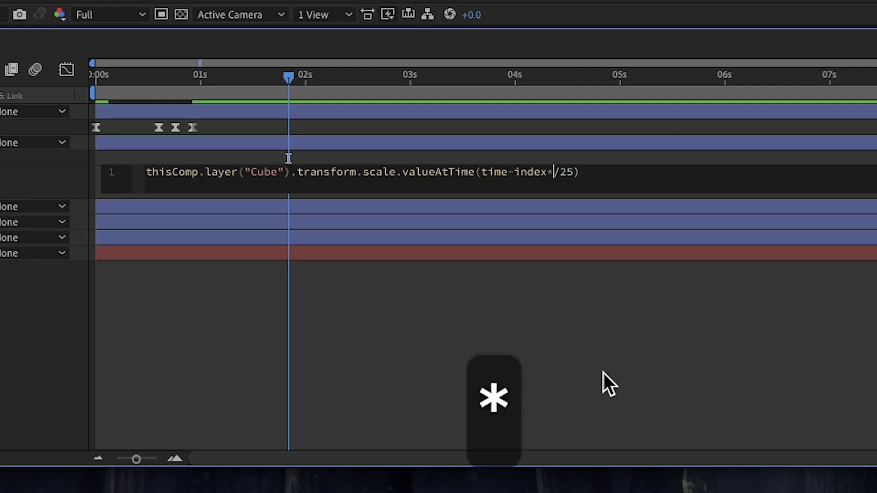
pyautogui.write('3')
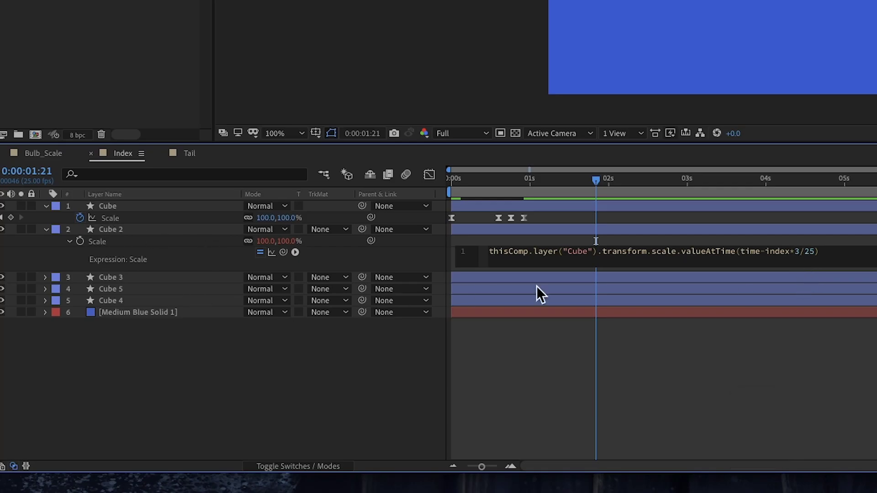
pyautogui.click(187, 277)
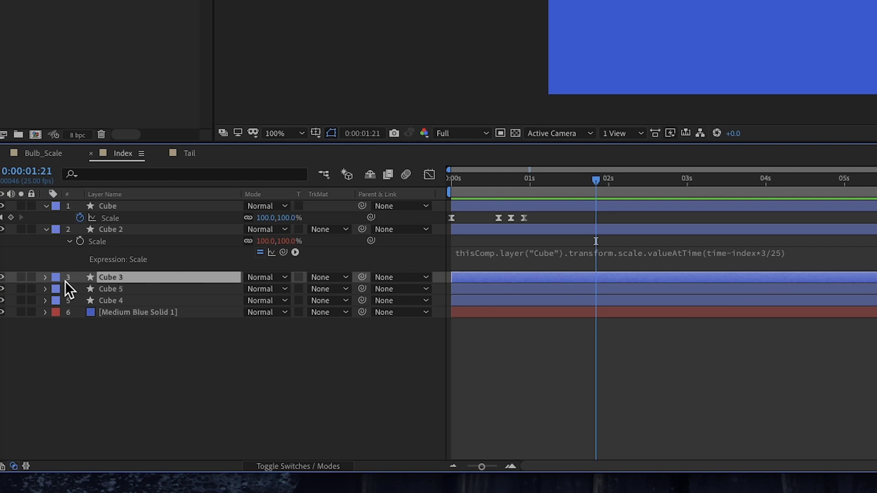
pyautogui.press('F2')
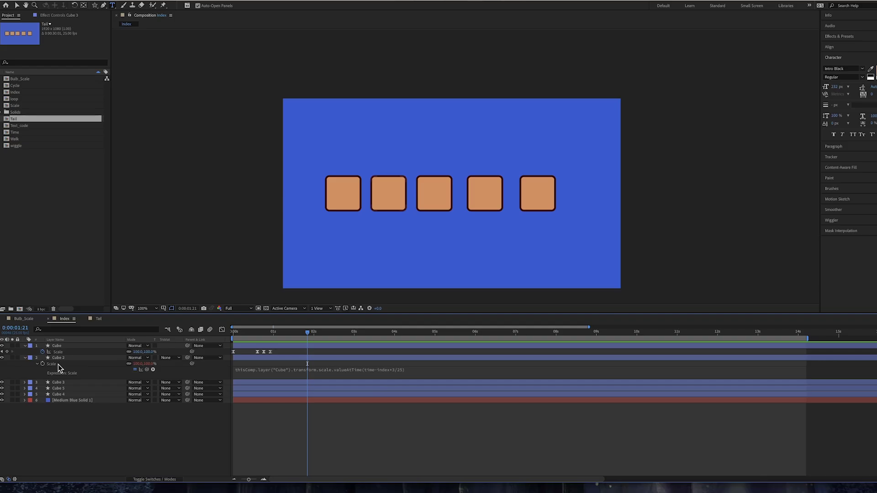
# - Copy only the expression from Cube 2's Scale and paste it onto the Cube 3, Cube 5 and Cube 4 layers
pyautogui.click(59, 365)
pyautogui.click(71, 0)
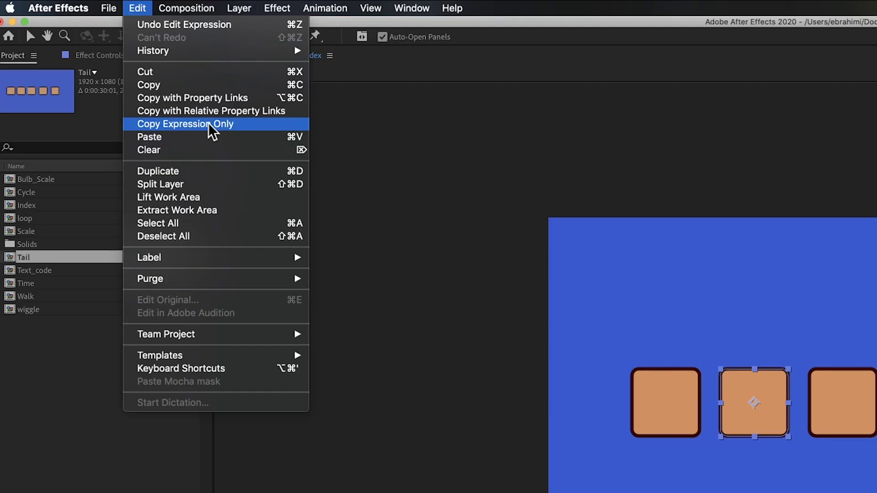
pyautogui.click(209, 126)
pyautogui.click(110, 277)
pyautogui.keyDown('shift'); pyautogui.click(141, 296); pyautogui.keyUp('shift')
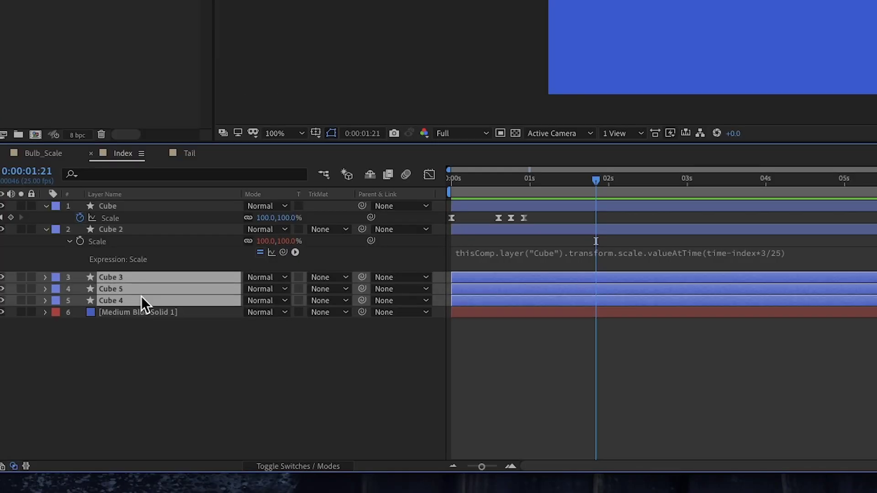
pyautogui.press('super+v')
# - Reveal the pasted Scale expression on Cube 3 and preview the cubes' animation from the start of the timeline
pyautogui.press('s')
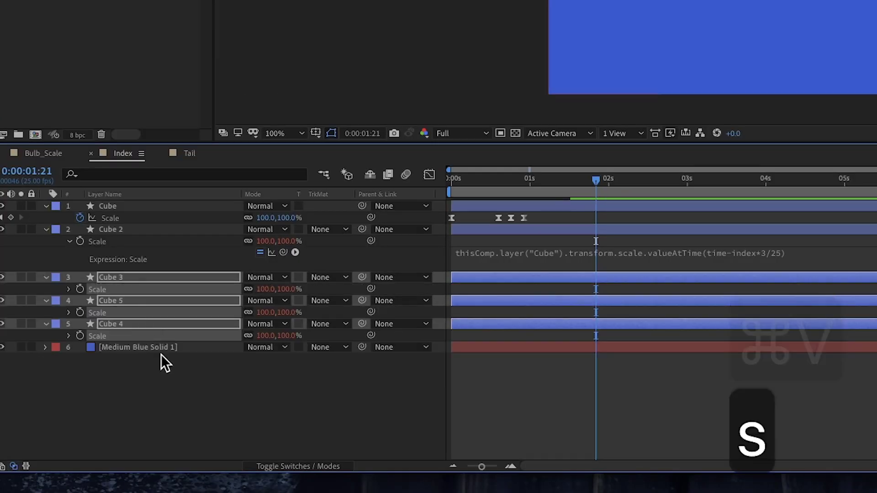
pyautogui.click(165, 366)
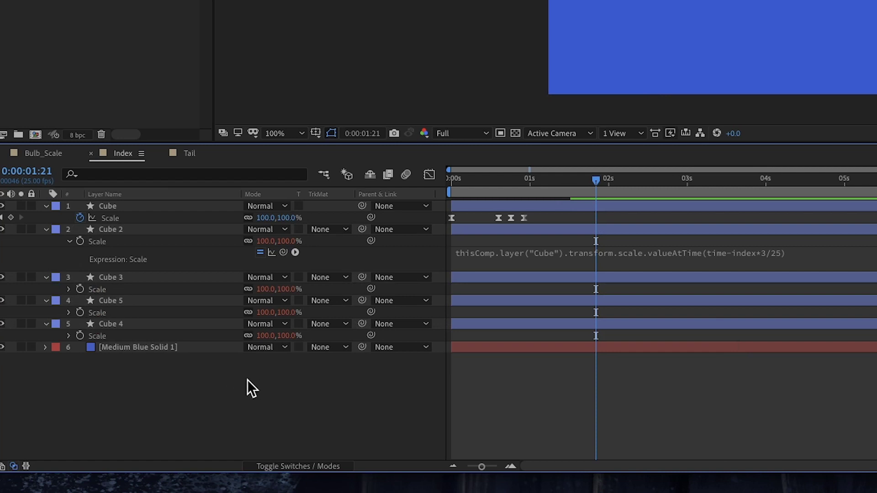
pyautogui.click(68, 289)
pyautogui.press('Home')
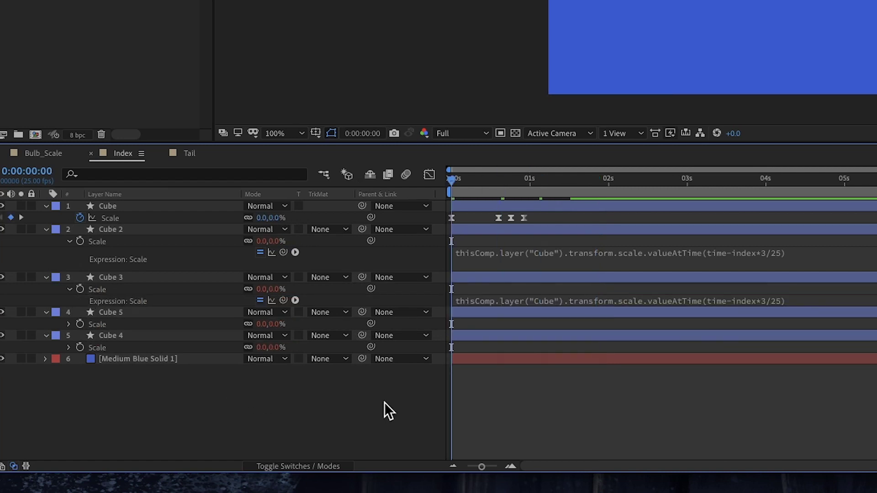
pyautogui.press('space')
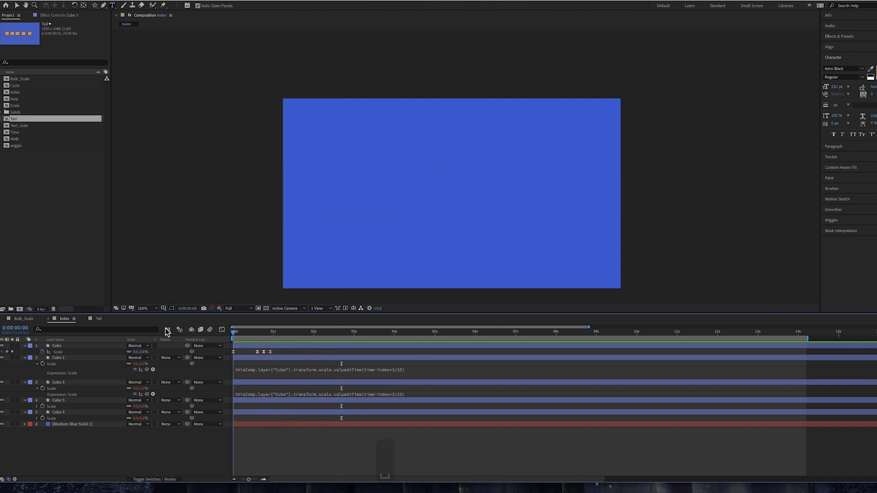
# - Add Scale keyframes to the Cube layer: 144% at 0:00:02:22, 47% at 0:00:03:10 and 85% at 0:00:04:03
pyautogui.press('space')
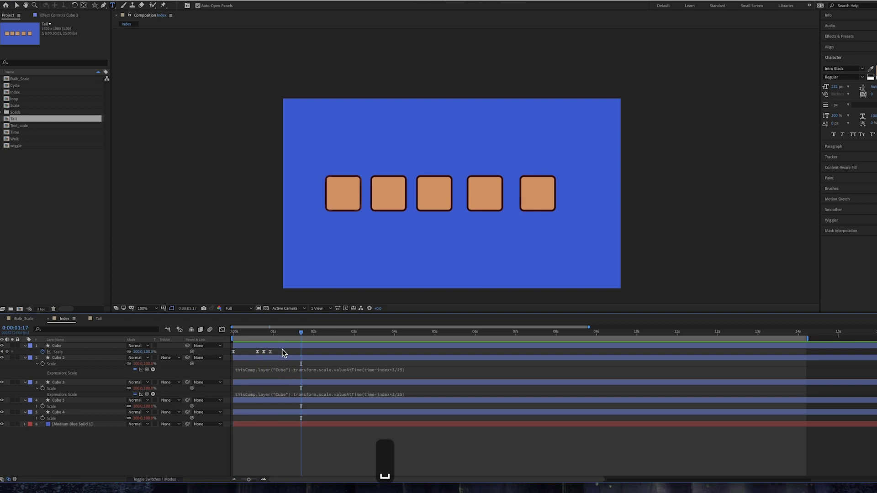
pyautogui.click(283, 349)
pyautogui.click(239, 359)
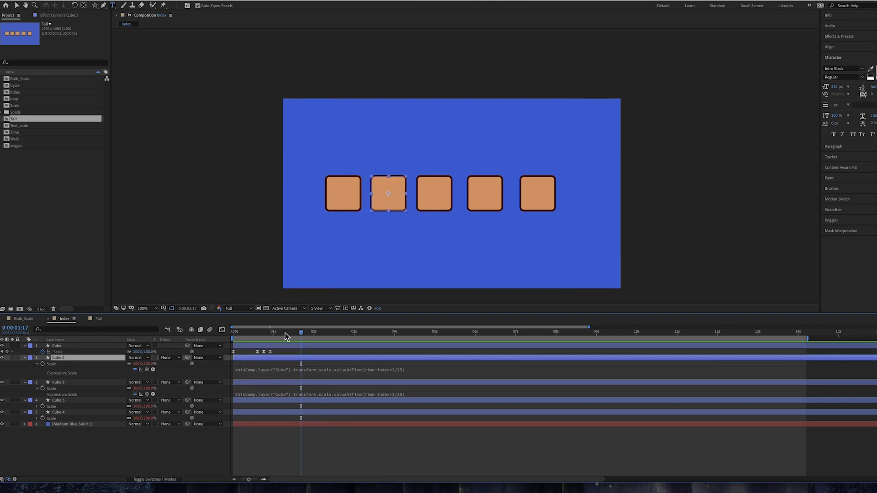
pyautogui.moveTo(286, 333); pyautogui.dragTo(350, 335)
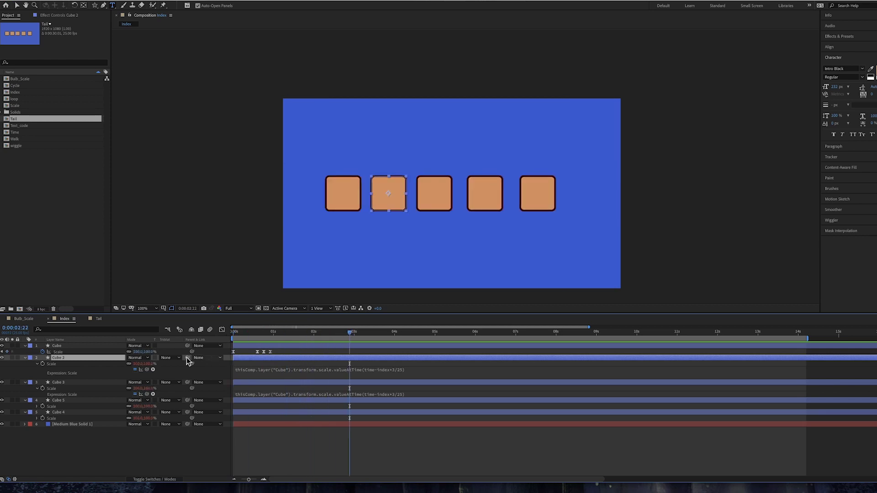
pyautogui.moveTo(150, 356); pyautogui.dragTo(170, 356)
pyautogui.moveTo(364, 337); pyautogui.dragTo(372, 336)
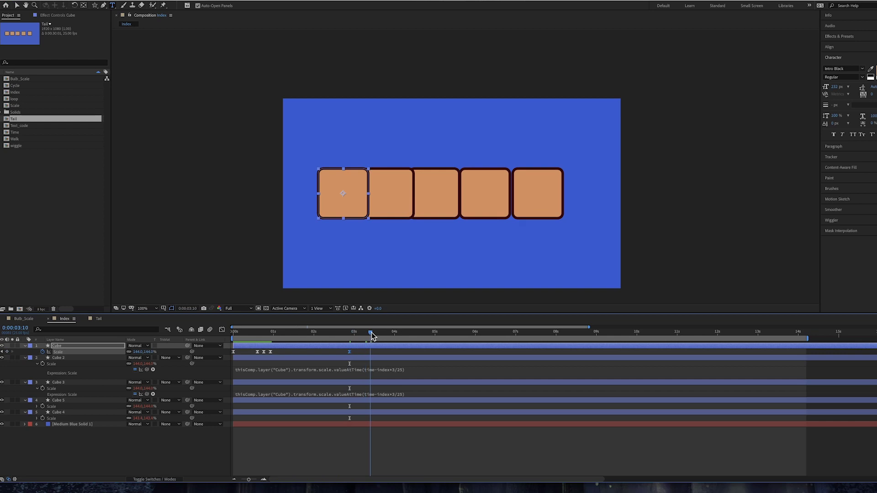
pyautogui.moveTo(152, 353); pyautogui.dragTo(116, 350)
pyautogui.moveTo(426, 332); pyautogui.dragTo(402, 332)
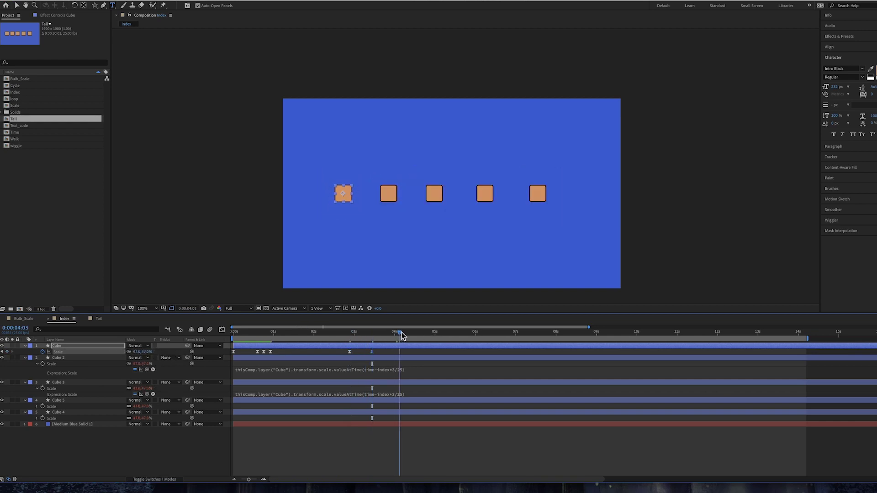
pyautogui.moveTo(139, 353); pyautogui.dragTo(157, 353)
# - Copy an existing 100% Scale keyframe on the Cube layer and paste it at 0:00:04:24
pyautogui.click(433, 332)
pyautogui.click(233, 351)
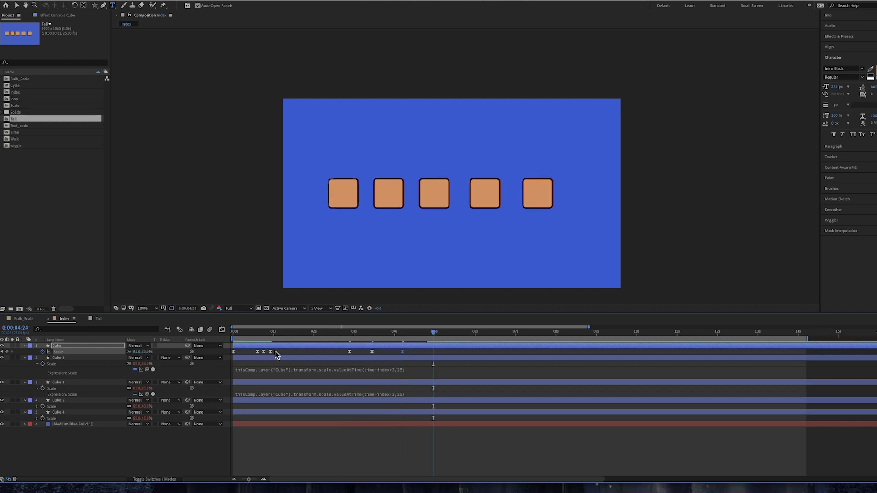
pyautogui.press('super+c')
pyautogui.press('super+v')
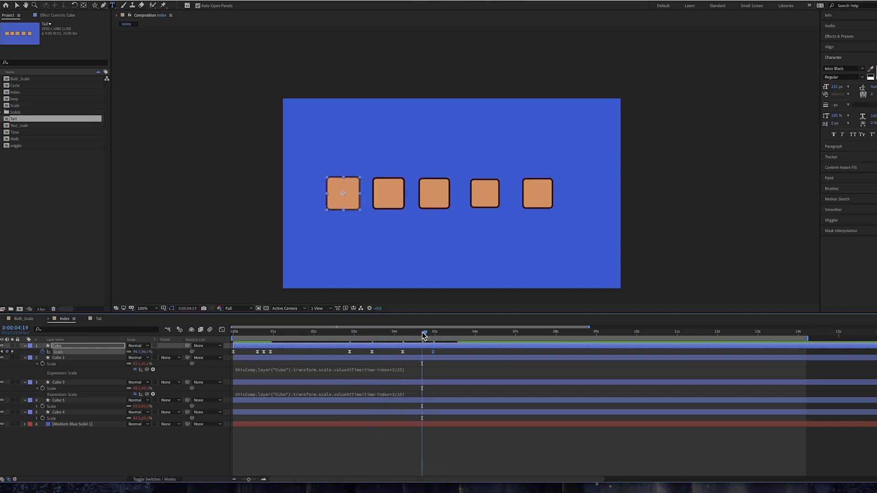
# - Preview the cubes' staggered scale animation from the start of the timeline
pyautogui.press('Home')
pyautogui.click(212, 454)
pyautogui.press('space')
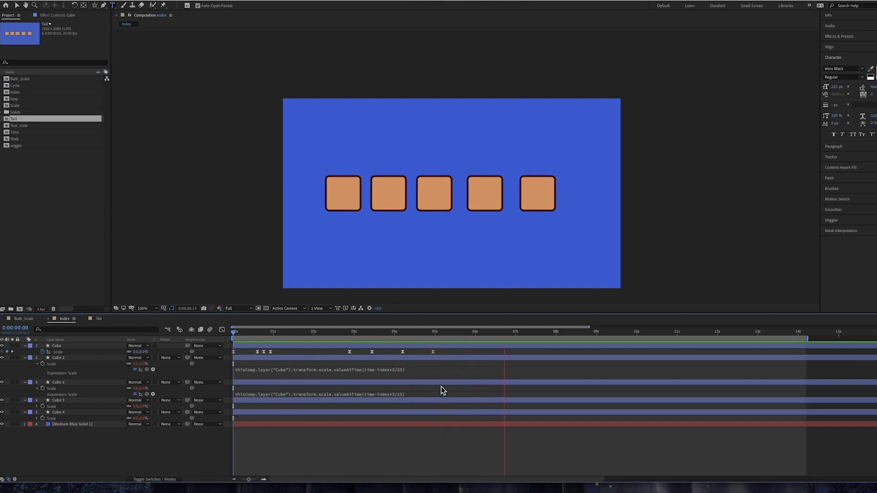
pyautogui.press('space')
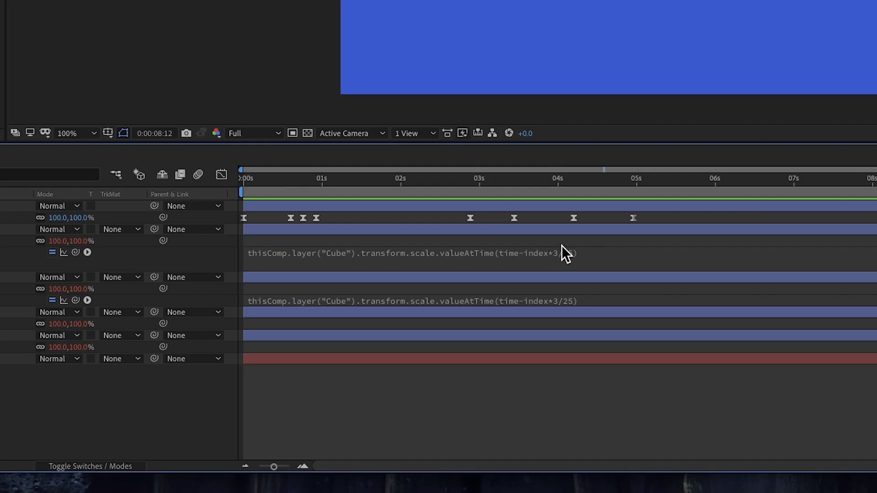
# - Copy the valueAtTime(time-index*3/25) part from Cube 2's Scale expression
pyautogui.click(351, 382)
pyautogui.click(360, 370)
pyautogui.click(488, 256)
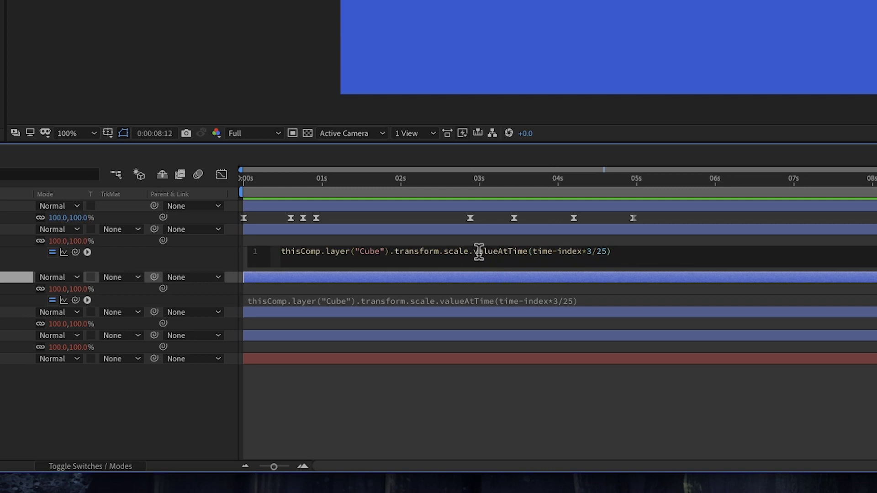
pyautogui.moveTo(616, 253); pyautogui.dragTo(476, 254)
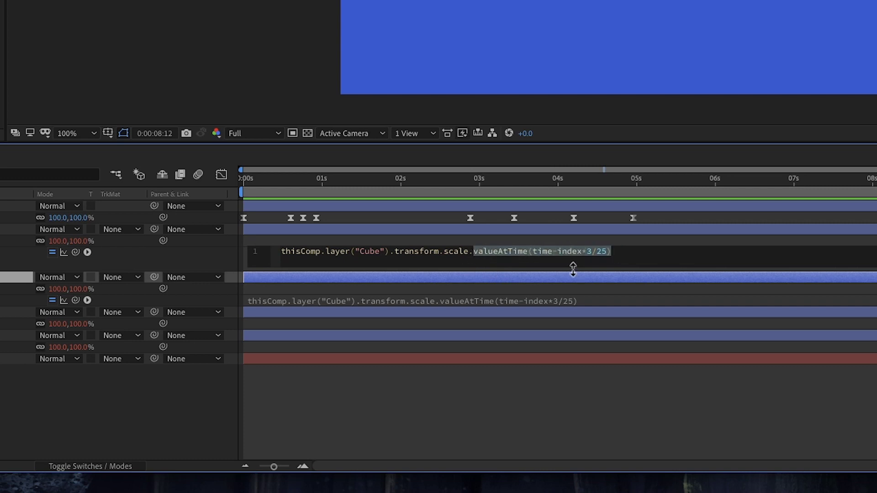
pyautogui.press('super+c')
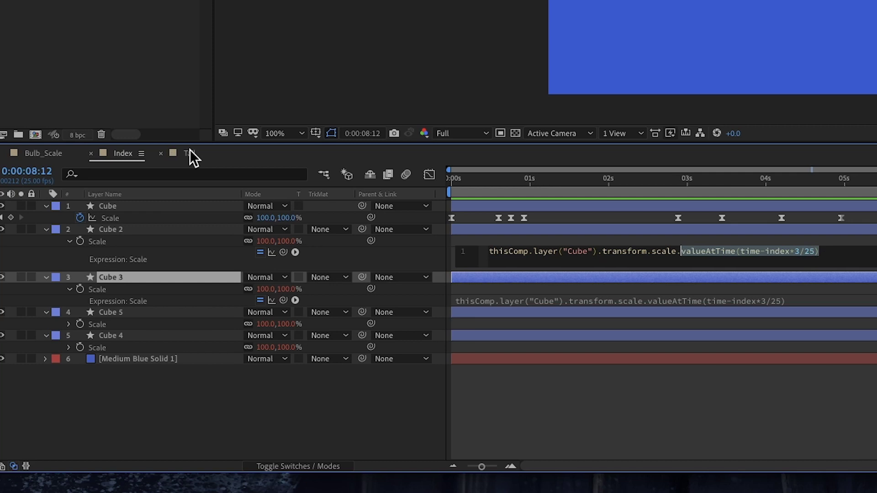
# - Switch to the Tail composition, return to its first frame and check the parenting of Cube, Cube 2 and Cube 3
pyautogui.click(186, 154)
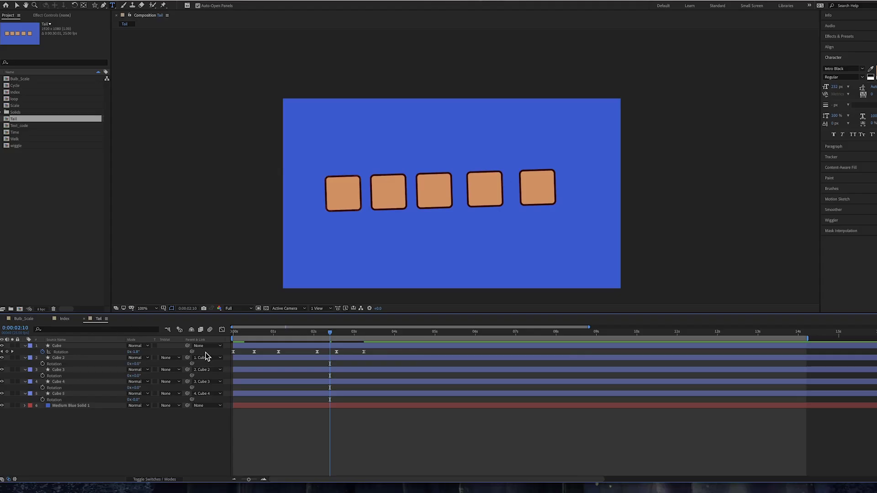
pyautogui.press('Home')
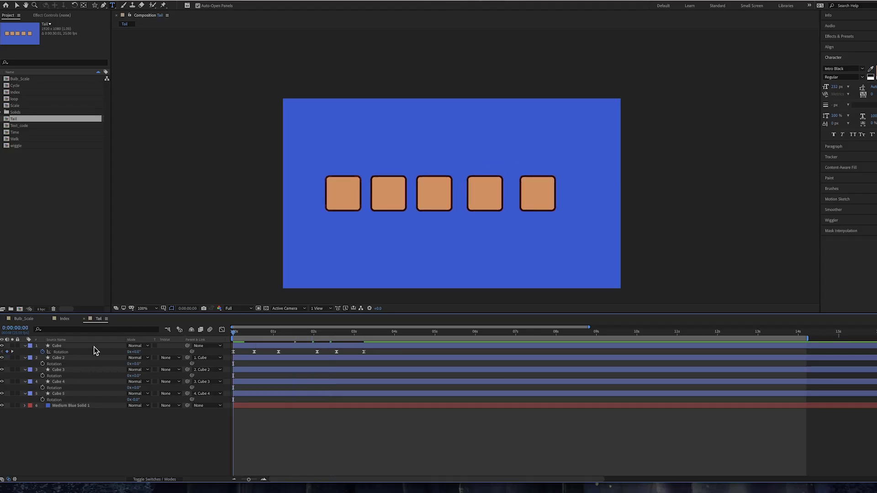
pyautogui.click(71, 347)
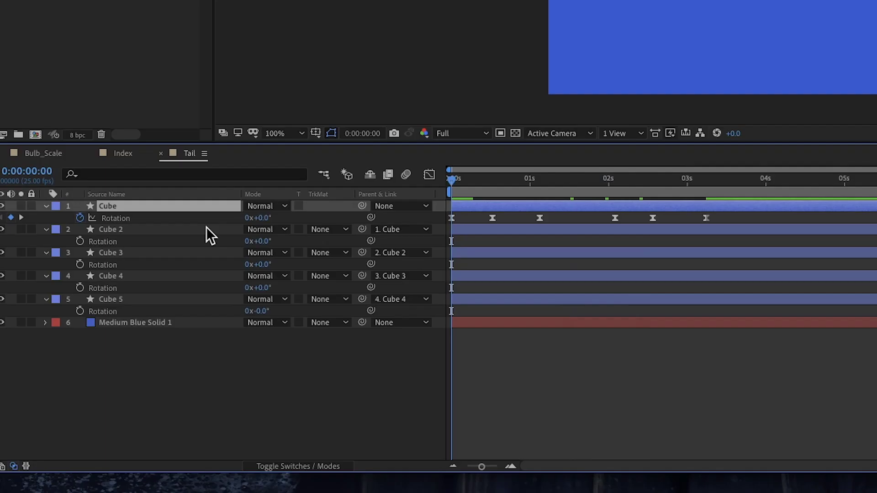
pyautogui.click(108, 359)
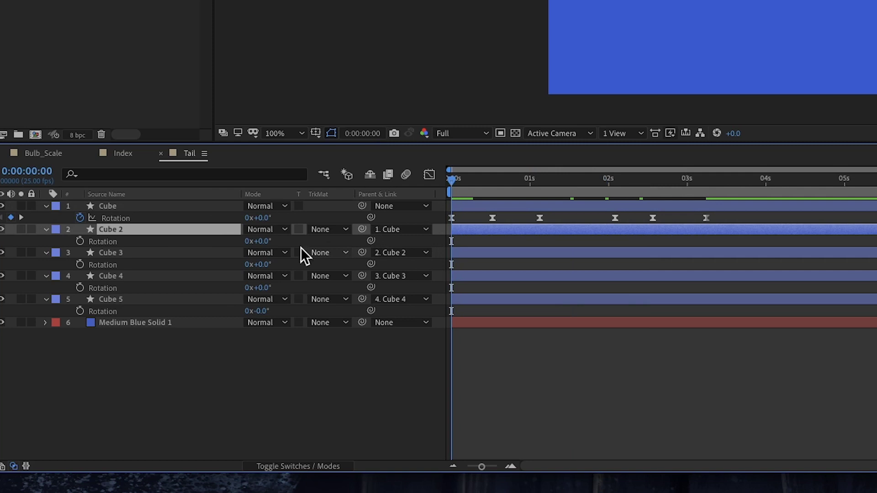
pyautogui.click(211, 255)
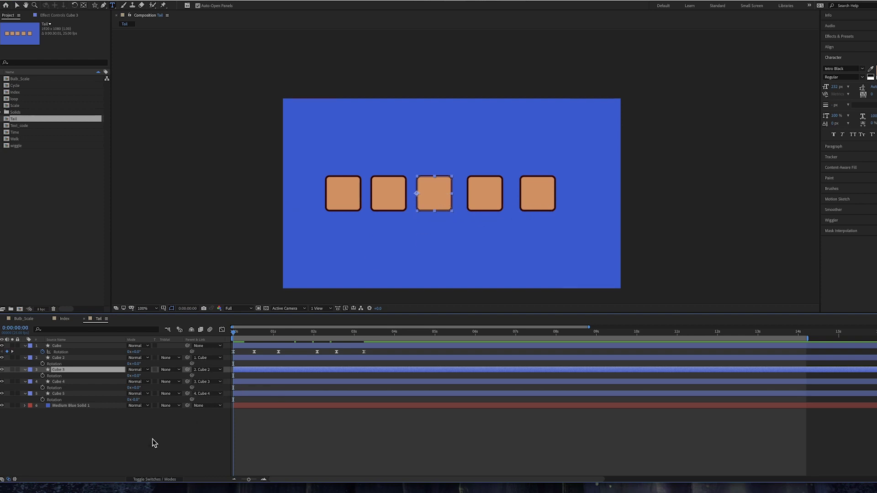
# - Check the parent chain from Cube 5 back up to Cube and preview the Cube layer's rotation animation
pyautogui.click(87, 394)
pyautogui.click(77, 382)
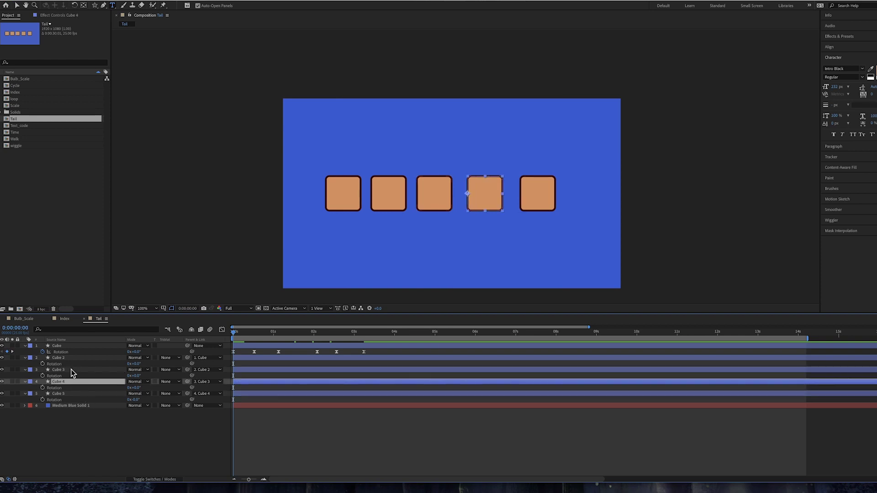
pyautogui.click(74, 370)
pyautogui.click(74, 358)
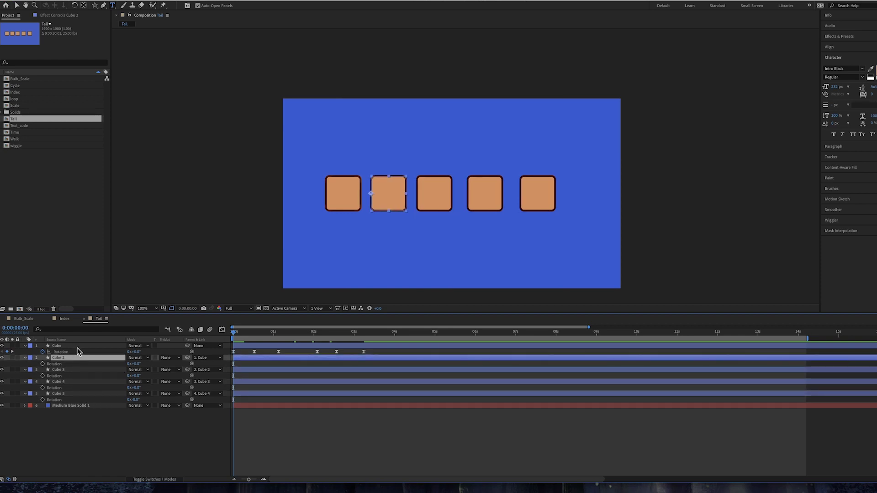
pyautogui.click(78, 346)
pyautogui.click(240, 336)
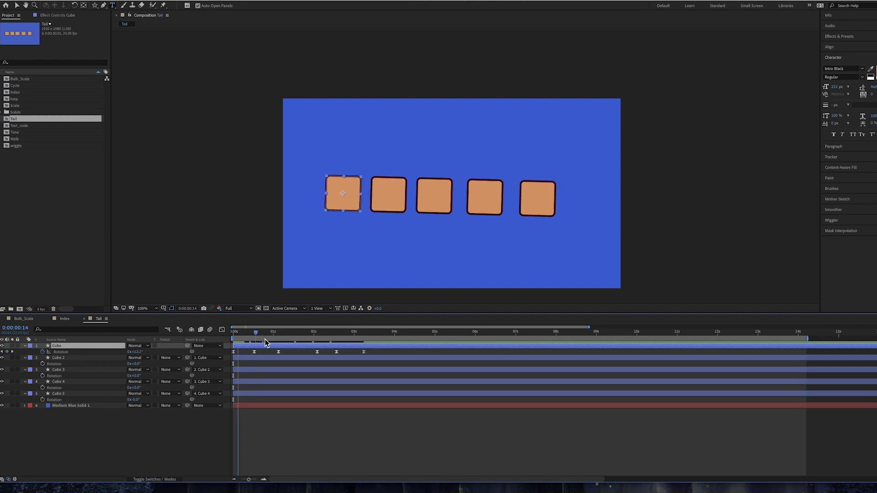
pyautogui.press('space')
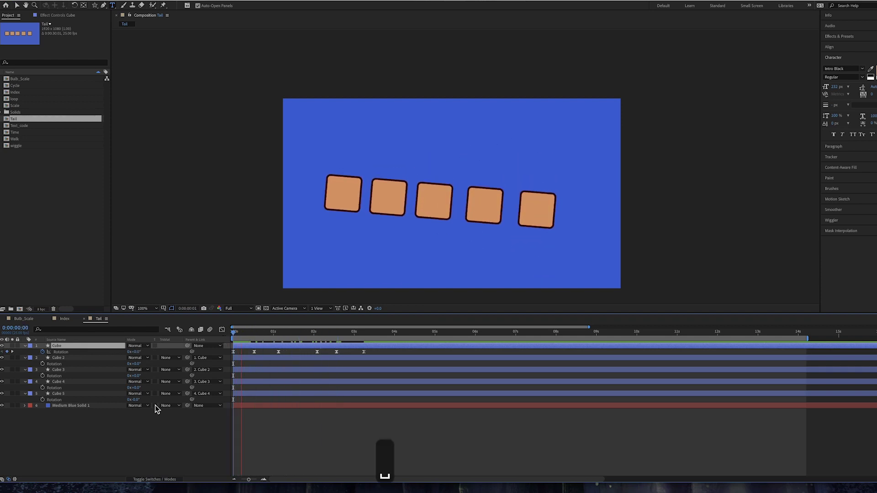
# - Add an expression to Cube 2's Rotation and link it to the Cube layer's Rotation
pyautogui.click(63, 363)
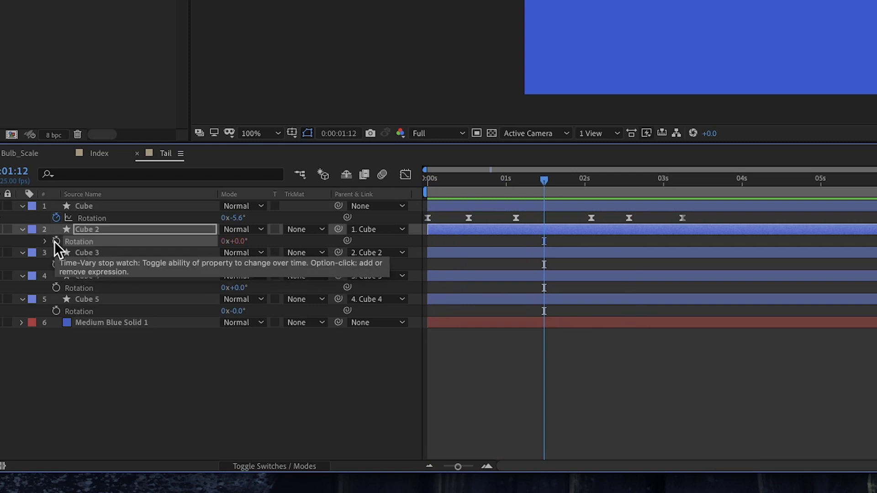
pyautogui.keyDown('alt'); pyautogui.click(55, 241); pyautogui.keyUp('alt')
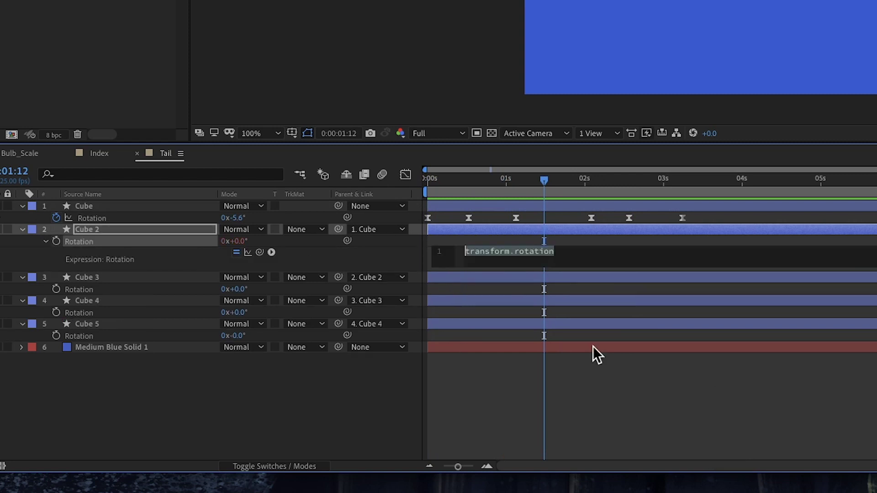
pyautogui.moveTo(259, 253); pyautogui.dragTo(109, 215)
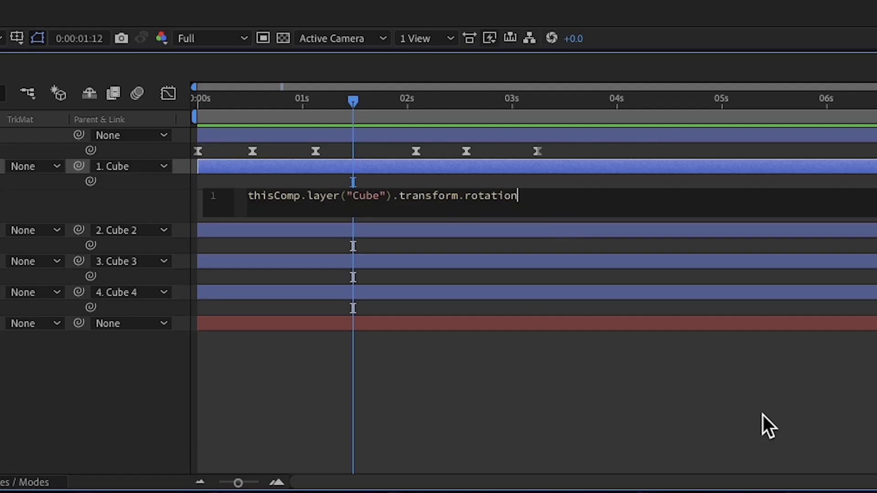
# - Append .valueAtTime(time-index*3/25) to Cube 2's Rotation expression by pasting the copied code and adding the missing dot
pyautogui.press('super+v')
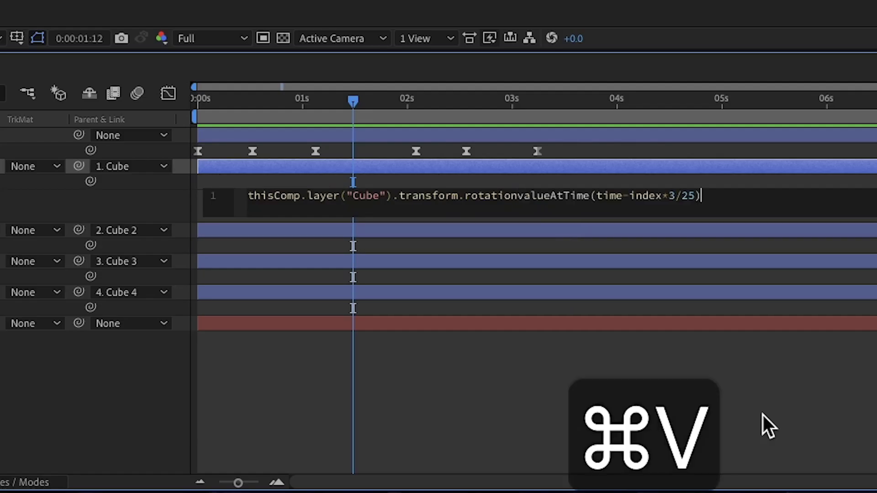
pyautogui.click(518, 196)
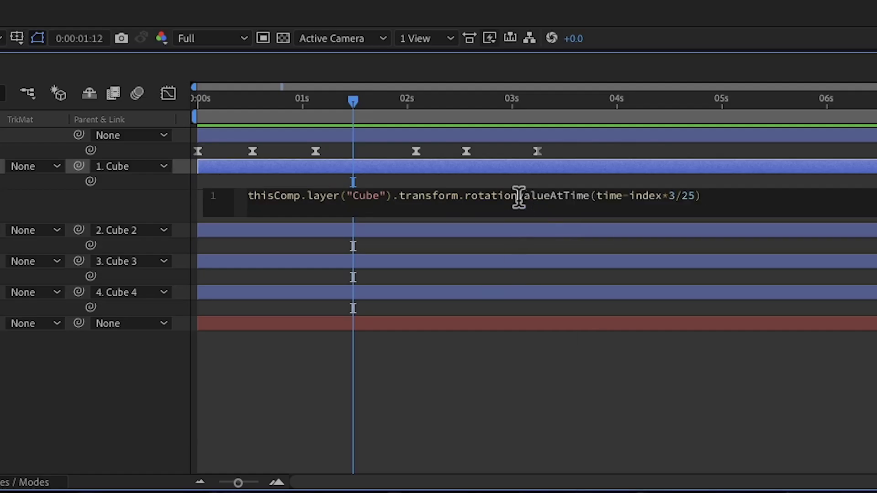
pyautogui.write('.')
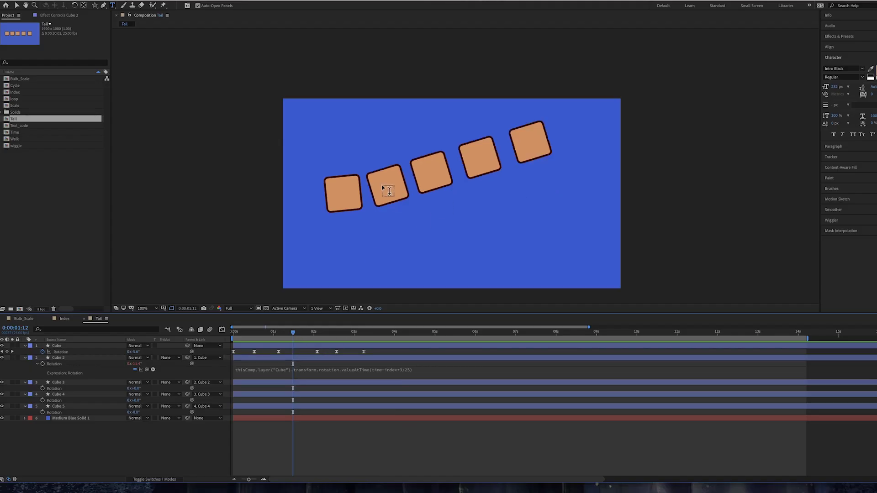
# - Copy only the expression from Cube 2's Rotation property
pyautogui.click(62, 366)
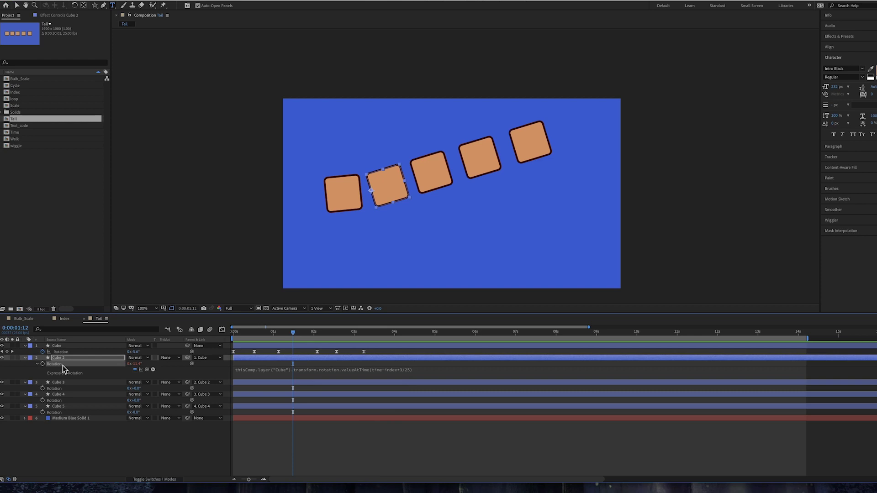
pyautogui.click(88, 1)
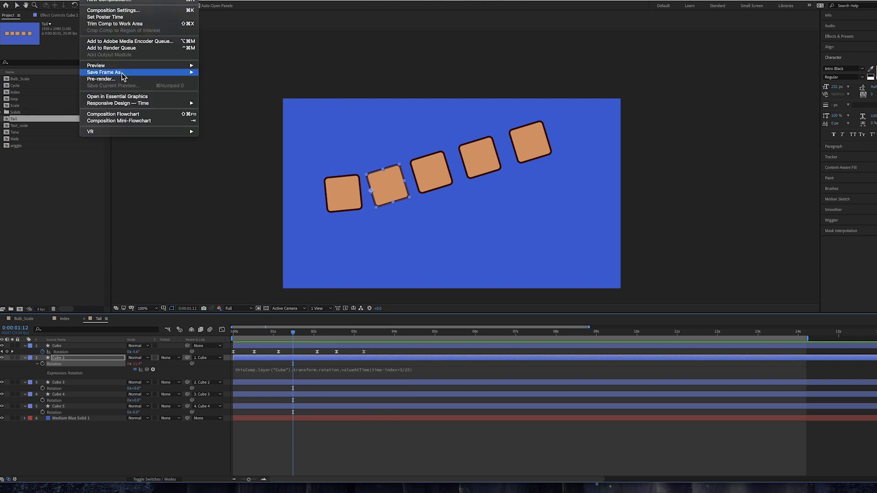
pyautogui.moveTo(73, 1)
pyautogui.click(96, 50)
# - Collapse all layers' properties and paste the copied Rotation expression onto Cube 3, Cube 4 and Cube 5
pyautogui.click(59, 384)
pyautogui.keyDown('ctrl'); pyautogui.click(67, 406); pyautogui.keyUp('ctrl')
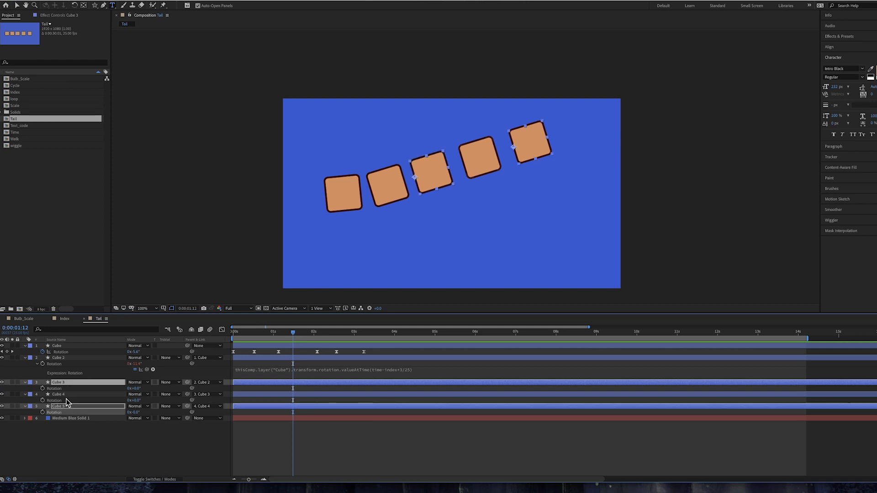
pyautogui.press('super+a')
pyautogui.press('u')
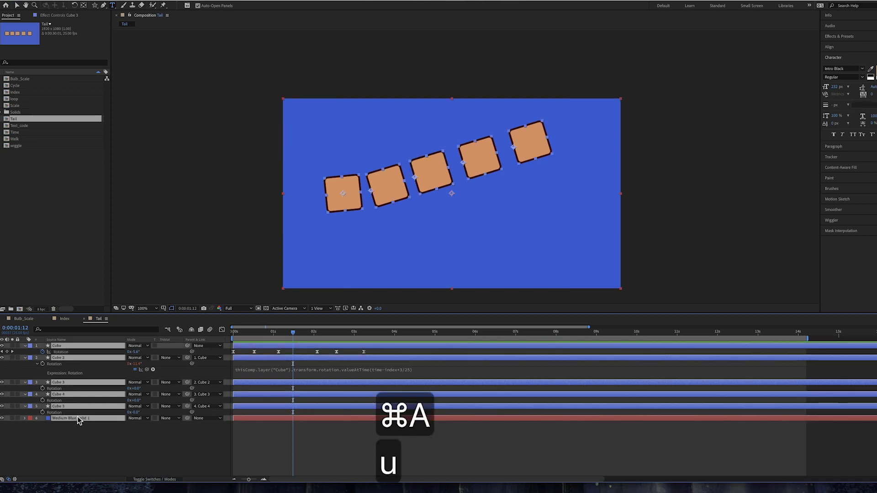
pyautogui.click(59, 358)
pyautogui.keyDown('shift'); pyautogui.click(68, 371); pyautogui.keyUp('shift')
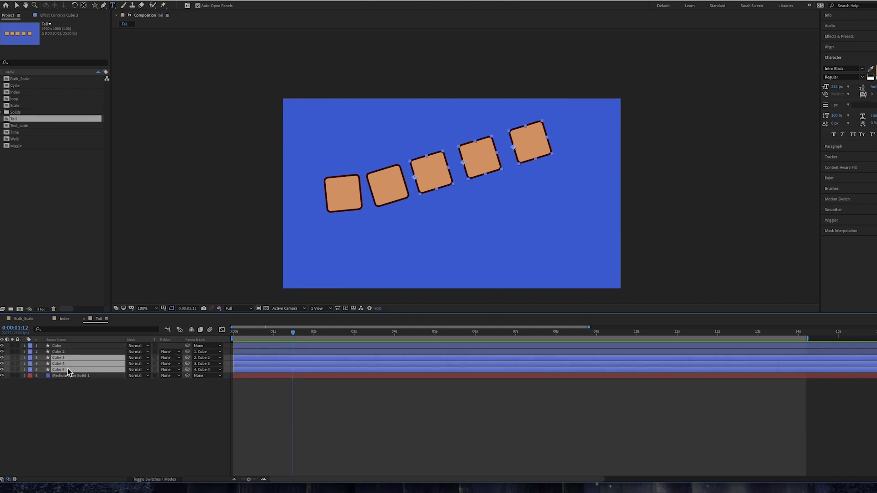
pyautogui.press('super+v')
pyautogui.click(86, 407)
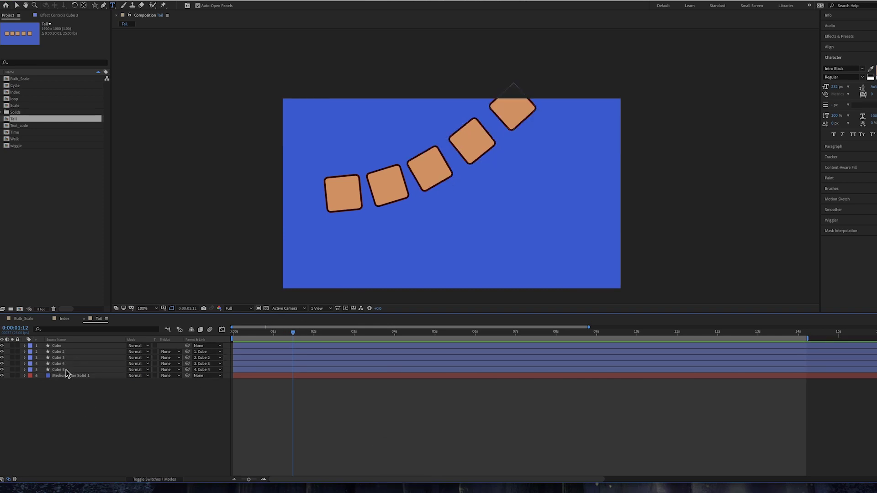
# - Reveal Rotation on all layers and preview the tail animation from the start of the timeline
pyautogui.press('super+a')
pyautogui.press('r')
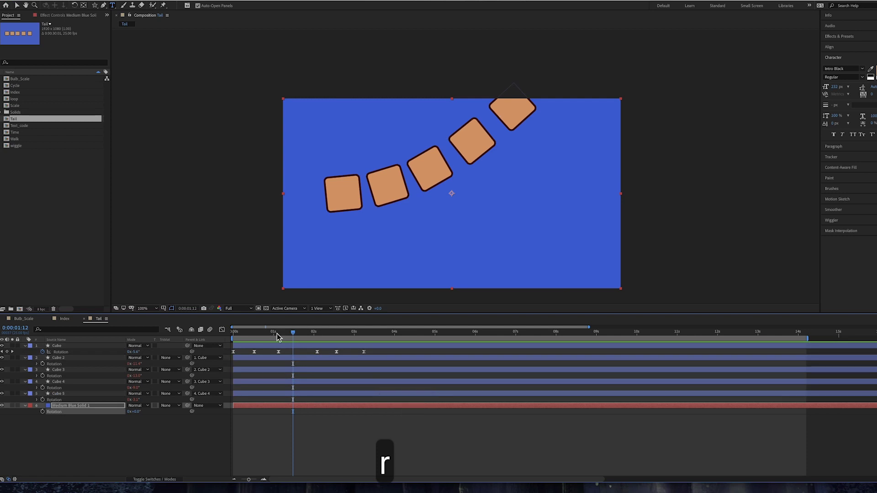
pyautogui.press('Home')
pyautogui.press('space')
pyautogui.click(158, 434)
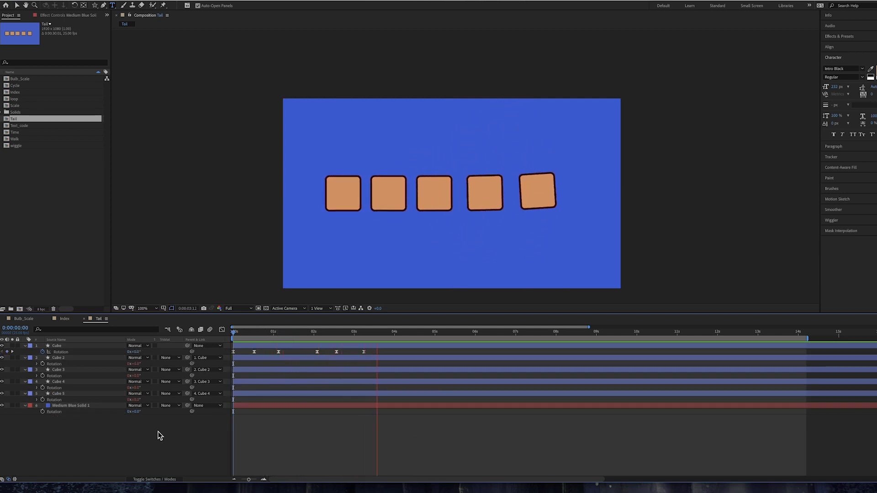
# - Add Rotation keyframes to Cube at 4:13, 5:11 and 6:05 with about -6°, 12° and -10°, and preview the tail from the start
pyautogui.press('space')
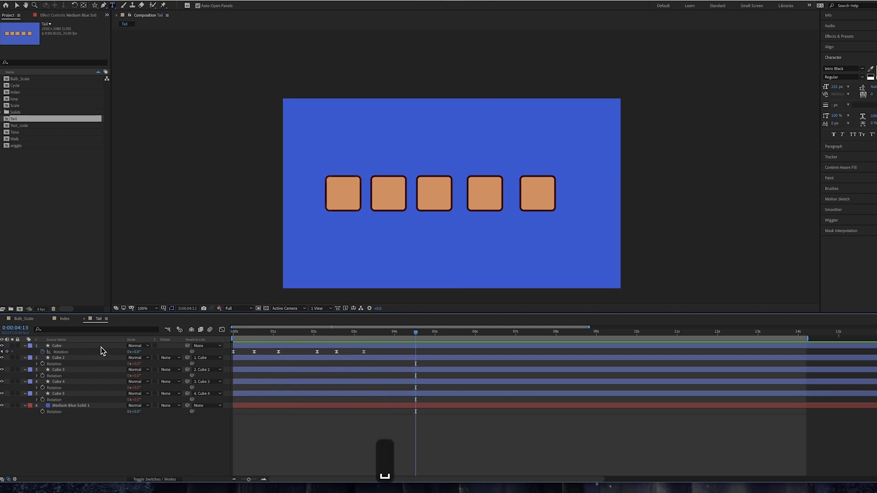
pyautogui.click(100, 346)
pyautogui.moveTo(138, 352)
pyautogui.mouseDown()
pyautogui.moveTo(150, 353)
pyautogui.moveTo(131, 347)
pyautogui.mouseUp()
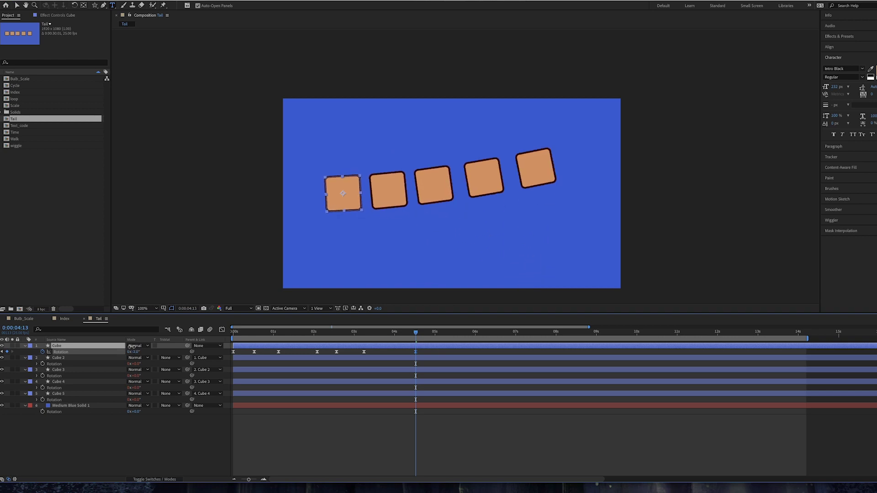
pyautogui.click(452, 330)
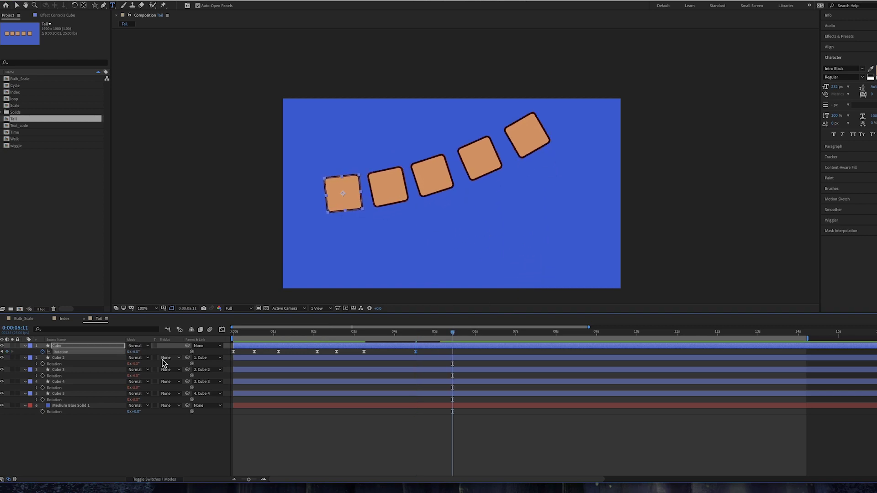
pyautogui.moveTo(136, 355); pyautogui.dragTo(256, 355)
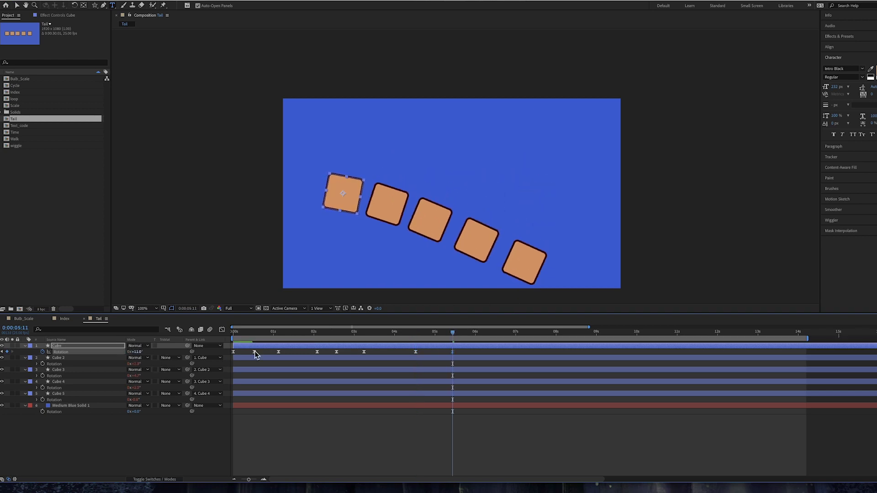
pyautogui.click(485, 337)
pyautogui.moveTo(141, 352); pyautogui.dragTo(132, 352)
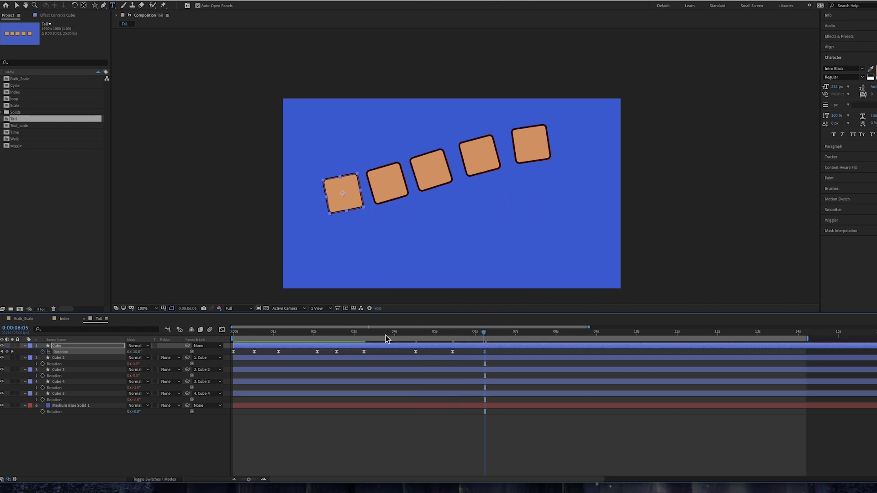
pyautogui.press('Home')
pyautogui.press('space')
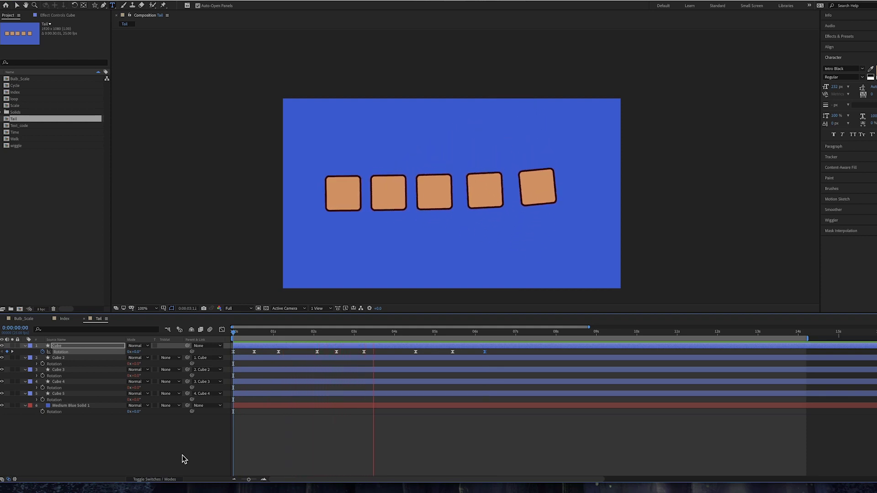
# - Delete the three newest Rotation keyframes on Cube, replay the animation, and move the current time to 0:00:04:12
pyautogui.press('Delete')
pyautogui.press('space')
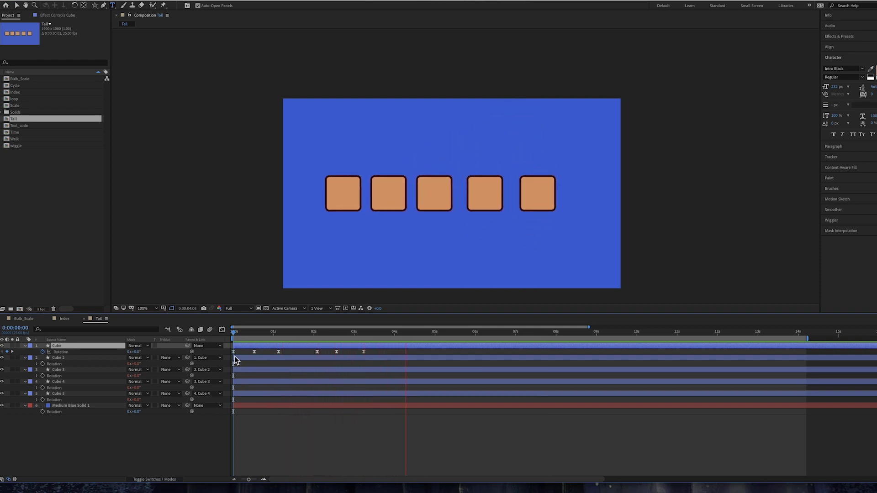
pyautogui.click(386, 333)
pyautogui.moveTo(386, 335); pyautogui.dragTo(414, 334)
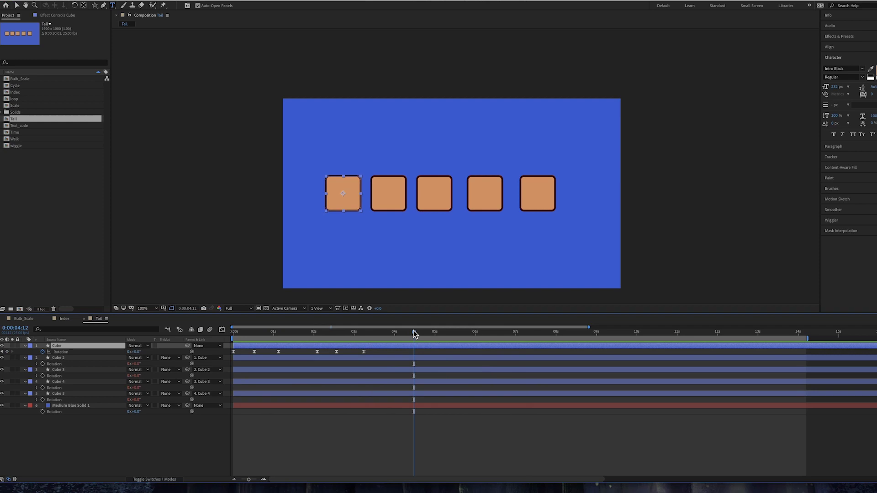